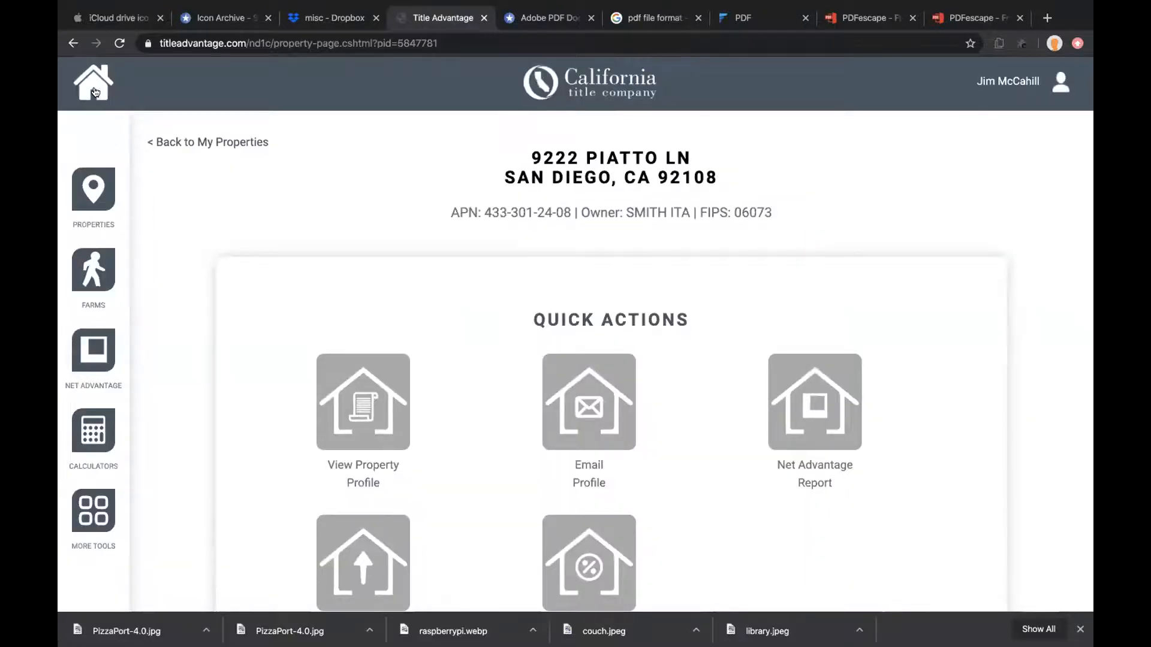
Open the property profile report for the most recent property in the saved Properties list.
click(94, 90)
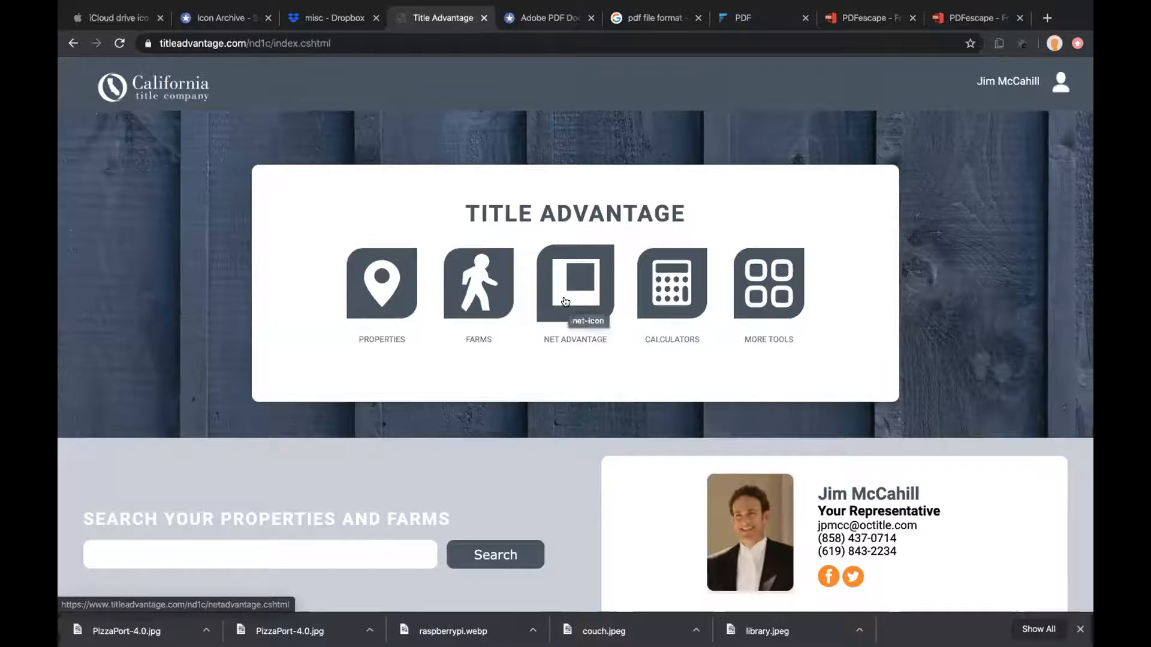
click(383, 286)
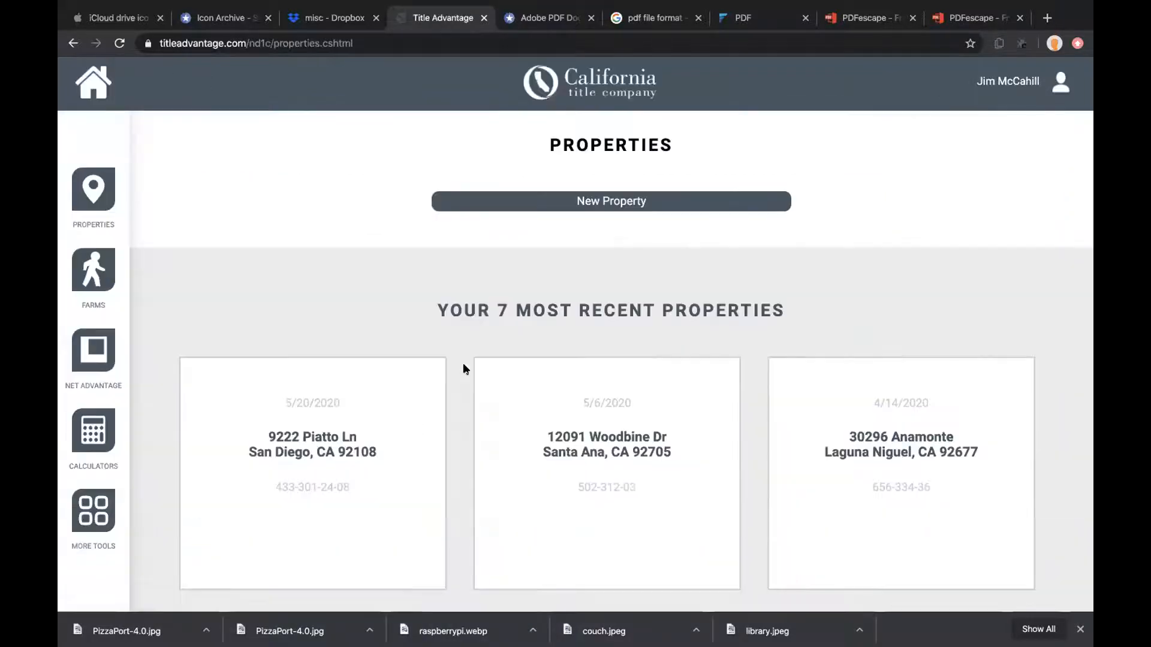
click(392, 433)
scroll(392, 438, down, 2)
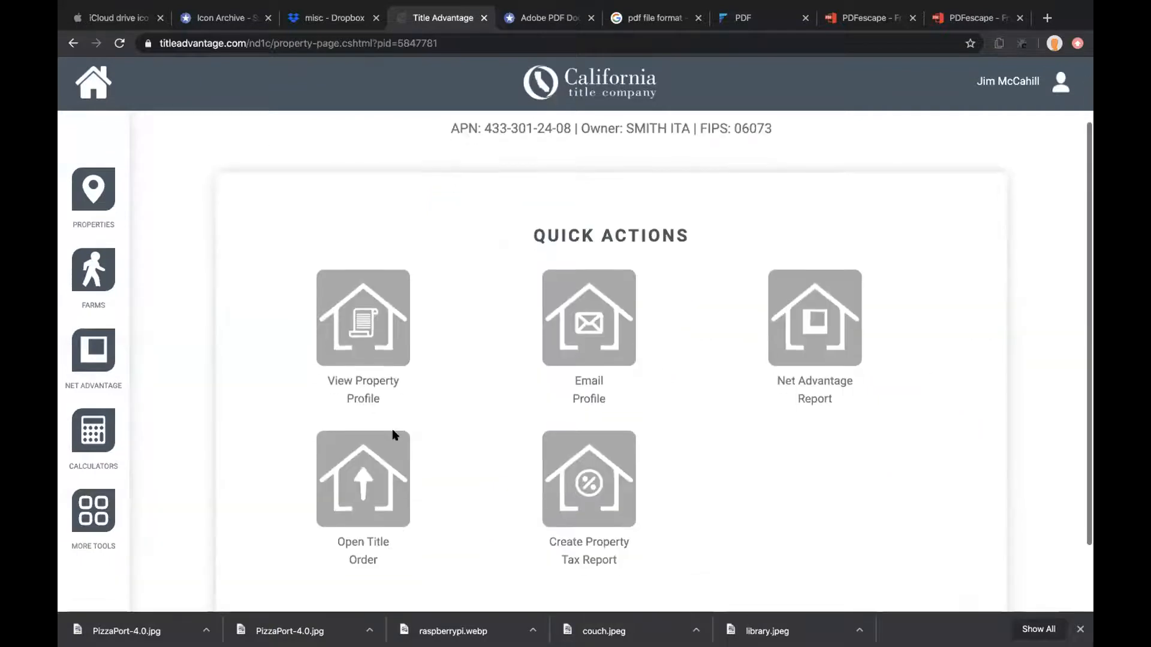
click(401, 327)
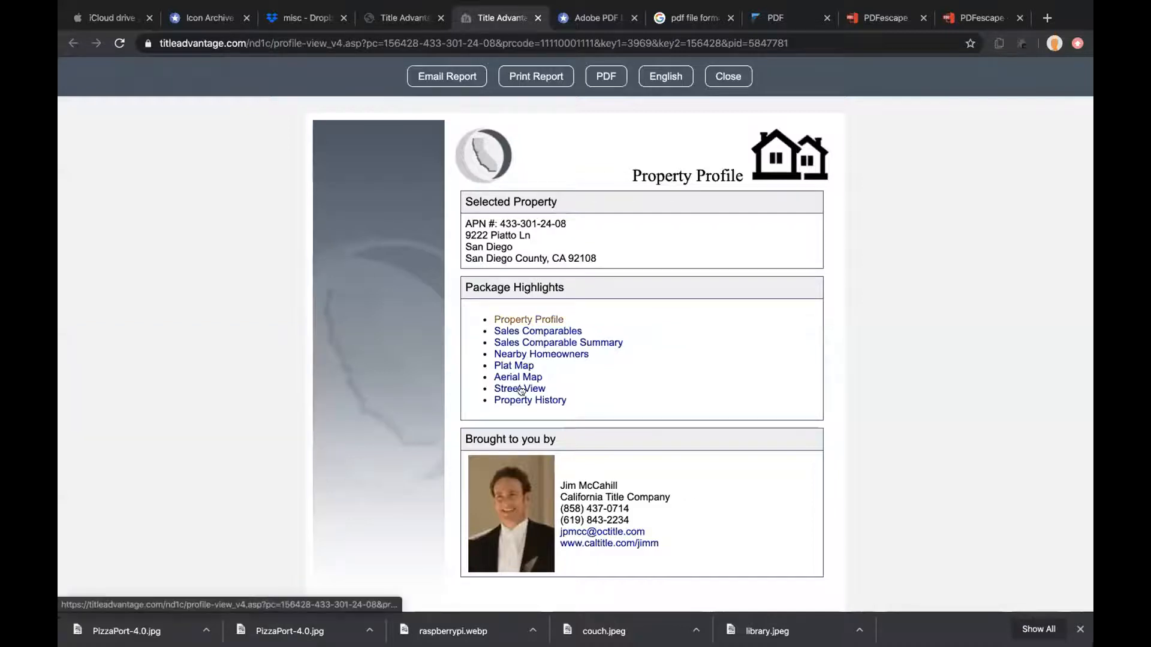
Show the report's language selector and close the browser's downloads bar.
scroll(523, 424, down, 7)
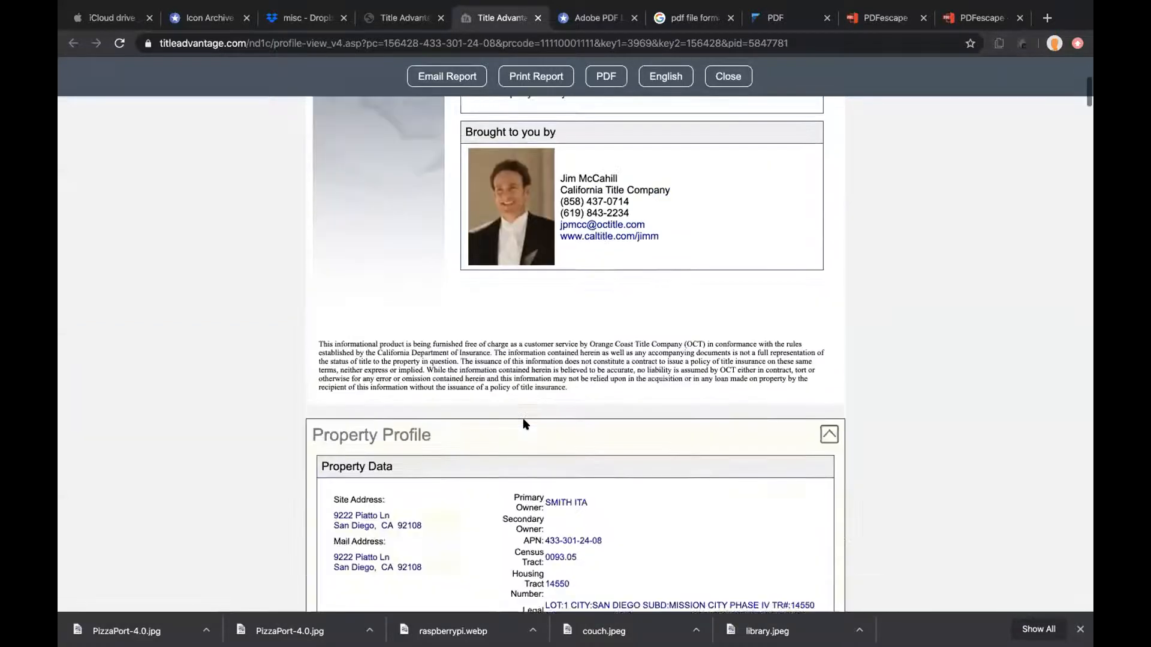
scroll(523, 424, up, 8)
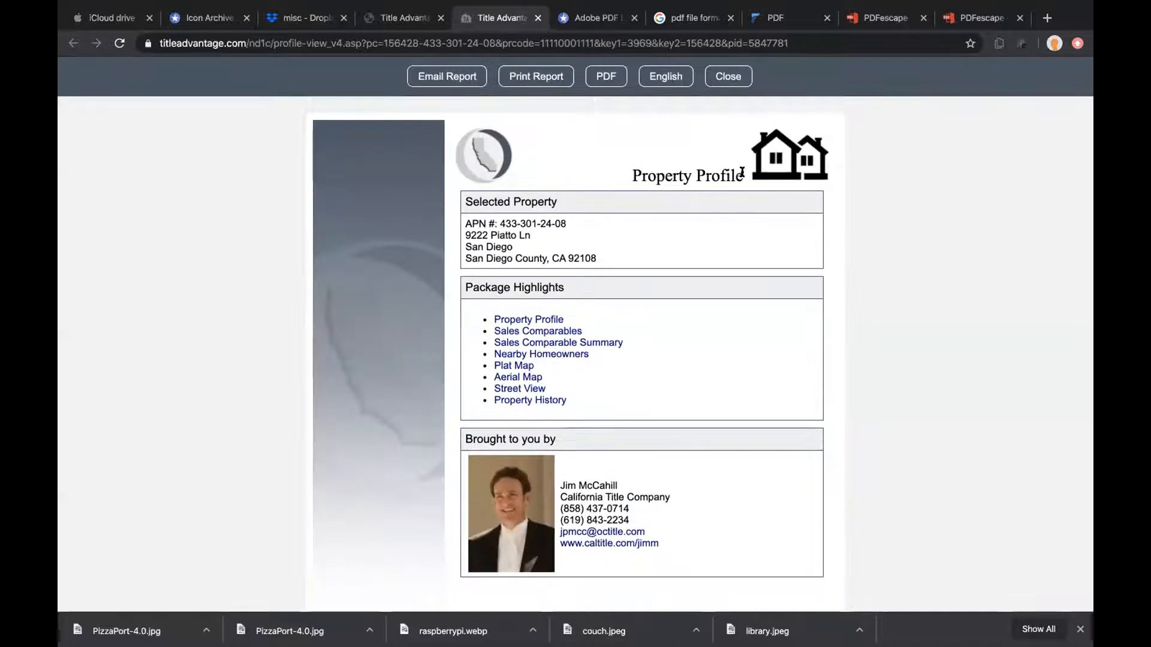
click(664, 79)
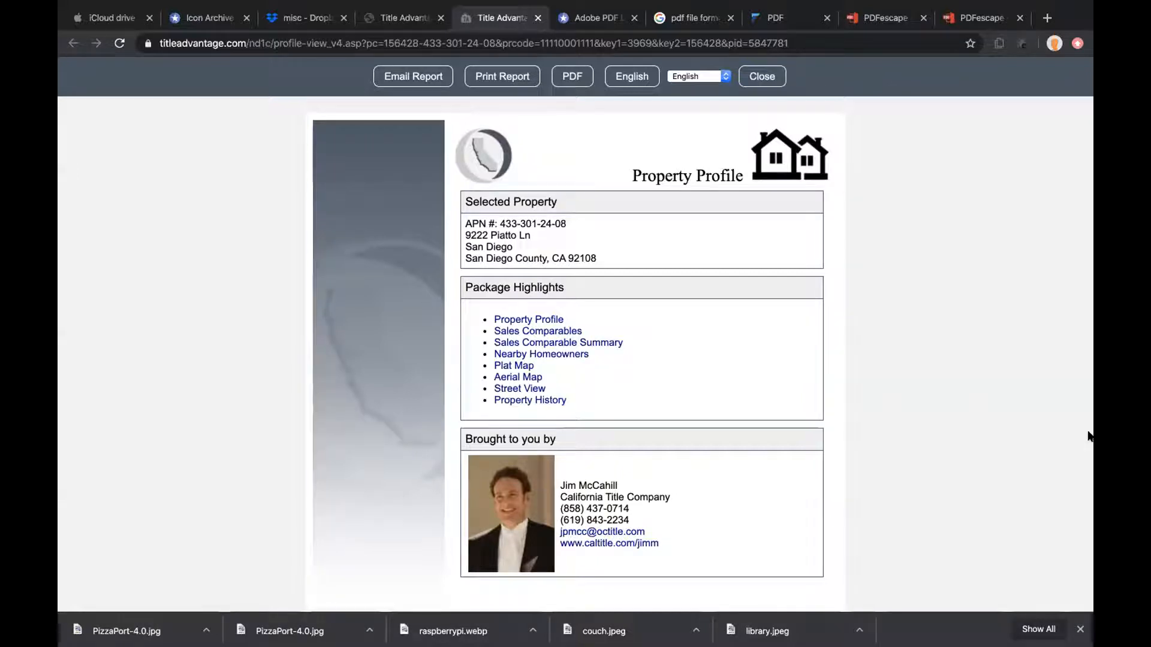
click(1080, 629)
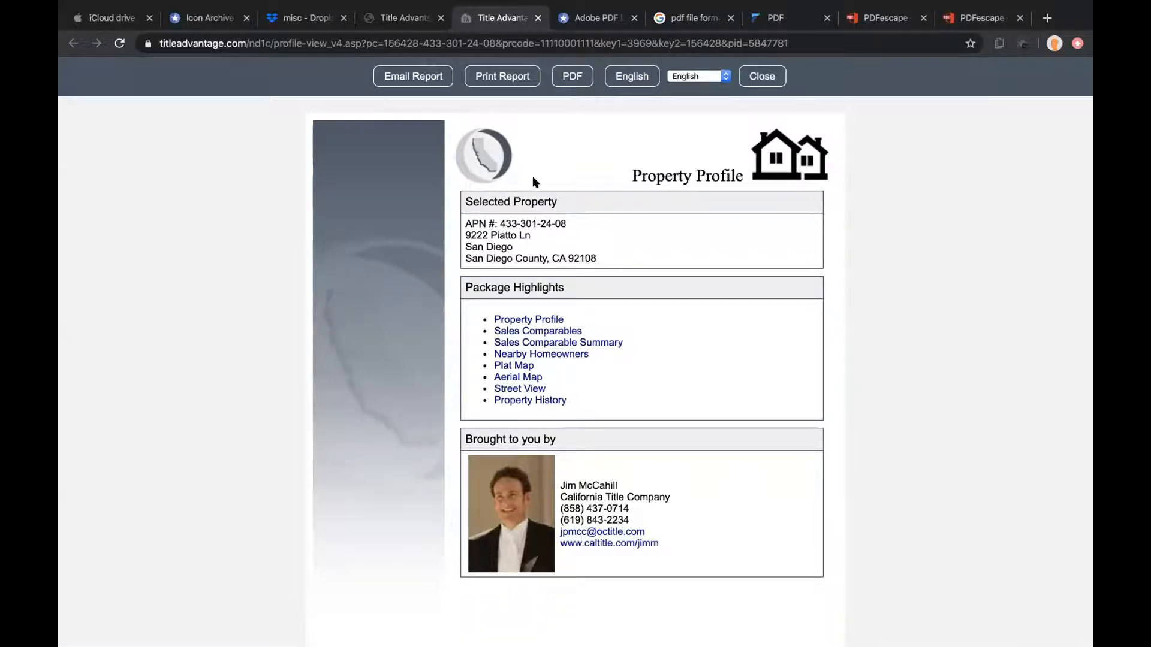
Print the property profile report with Save as PDF as the destination.
click(481, 75)
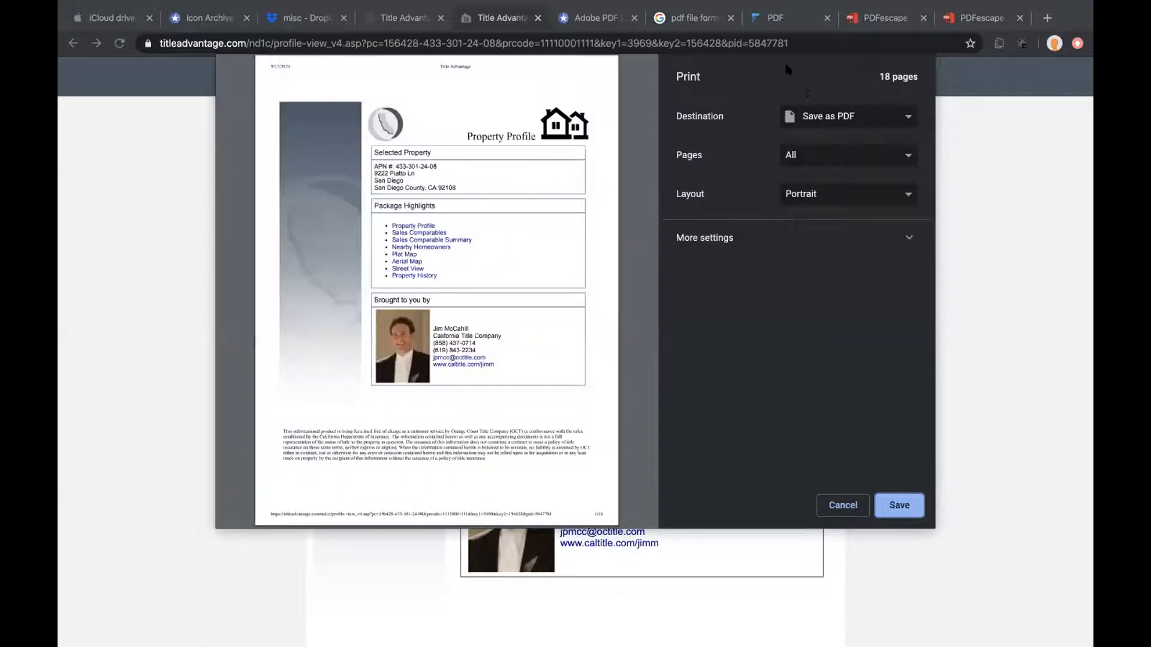
click(830, 117)
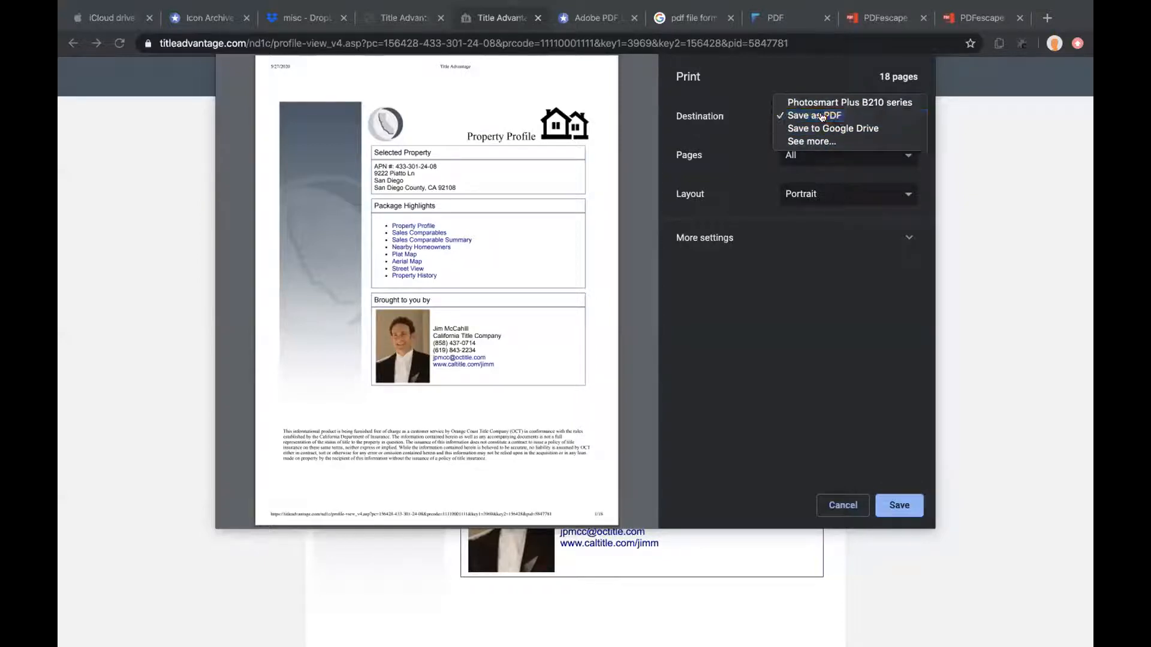
click(825, 117)
click(826, 117)
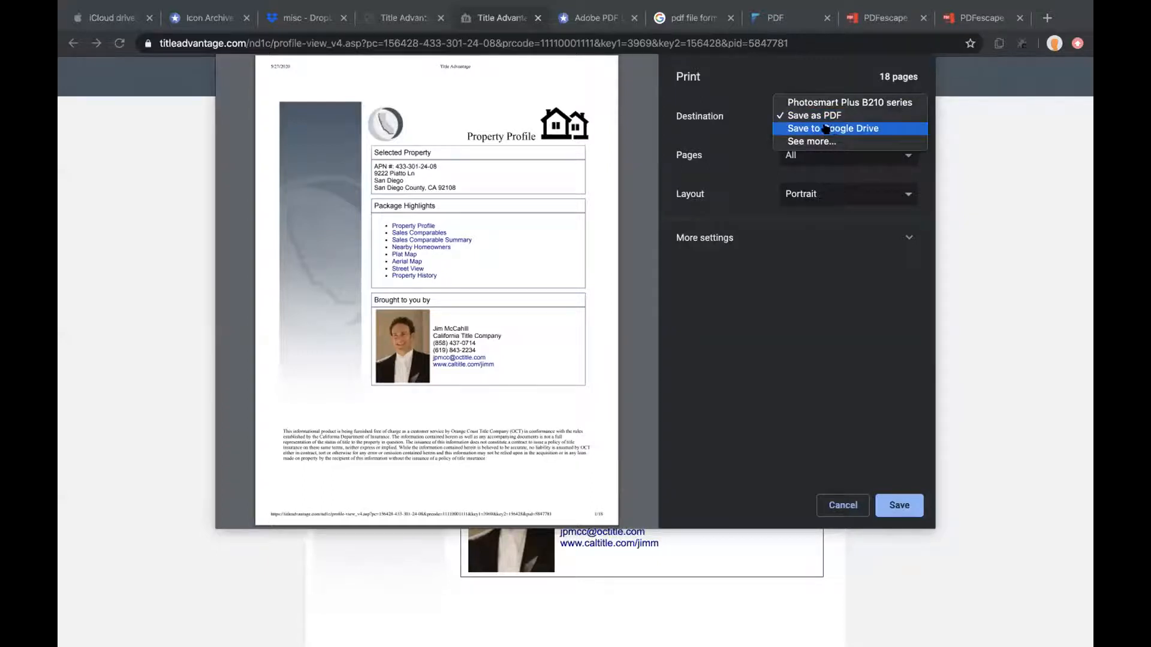
click(816, 116)
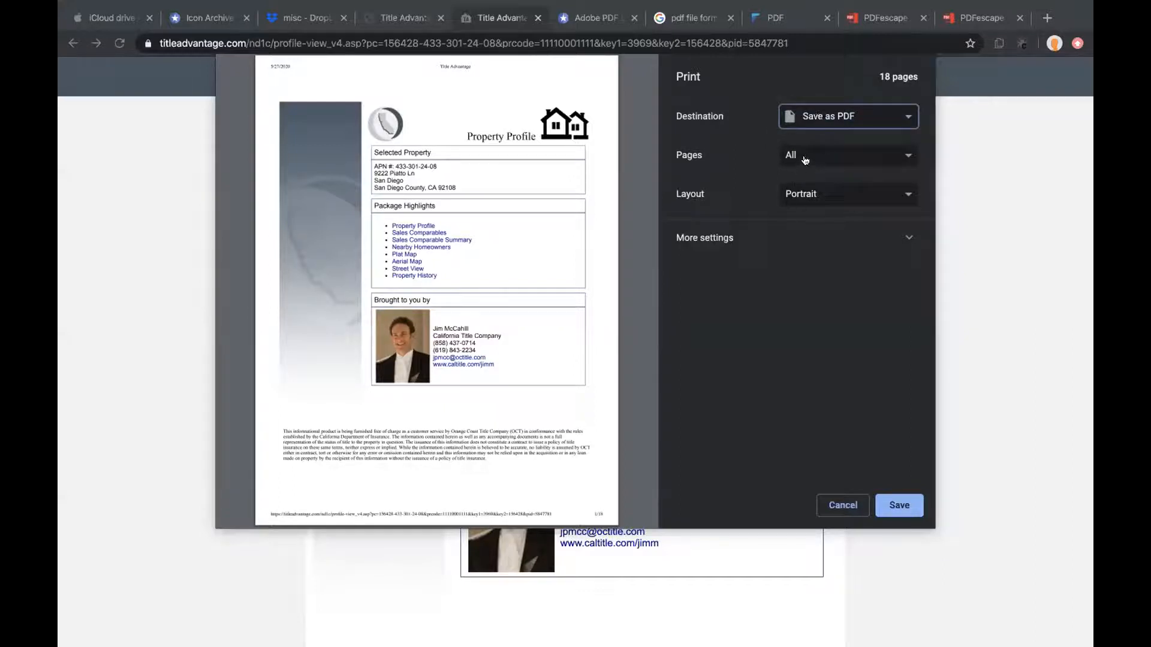
Start saving the report as a PDF document and choose the Desktop folder as its location.
click(895, 506)
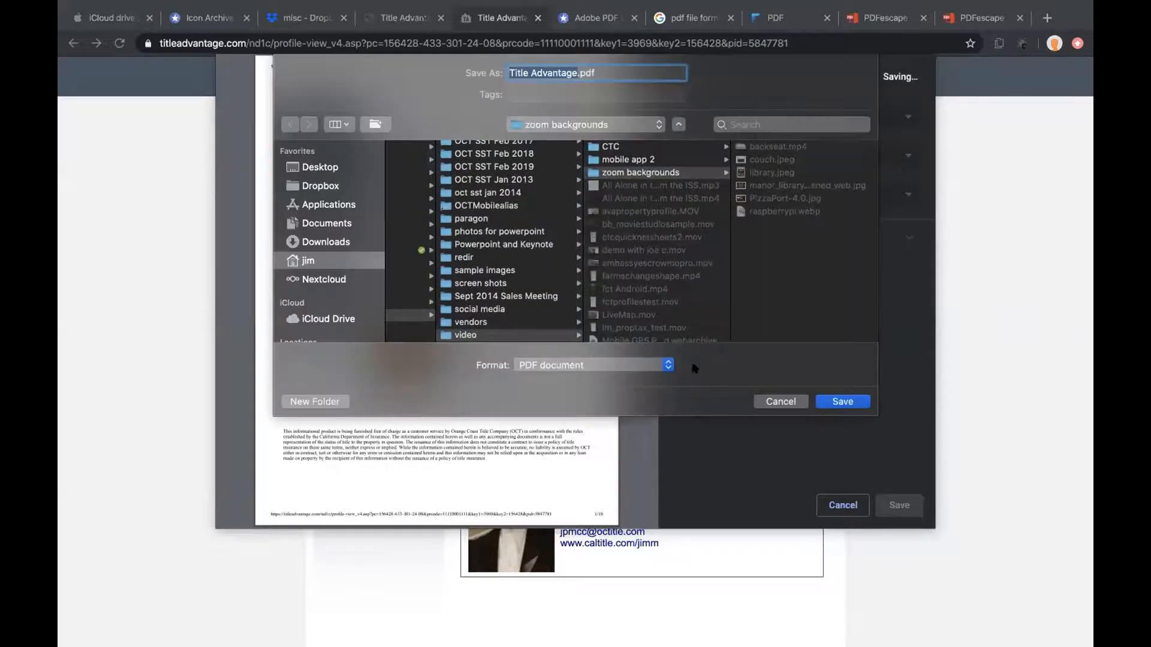
scroll(523, 267, down, 3)
scroll(522, 267, up, 15)
scroll(522, 267, left, 5)
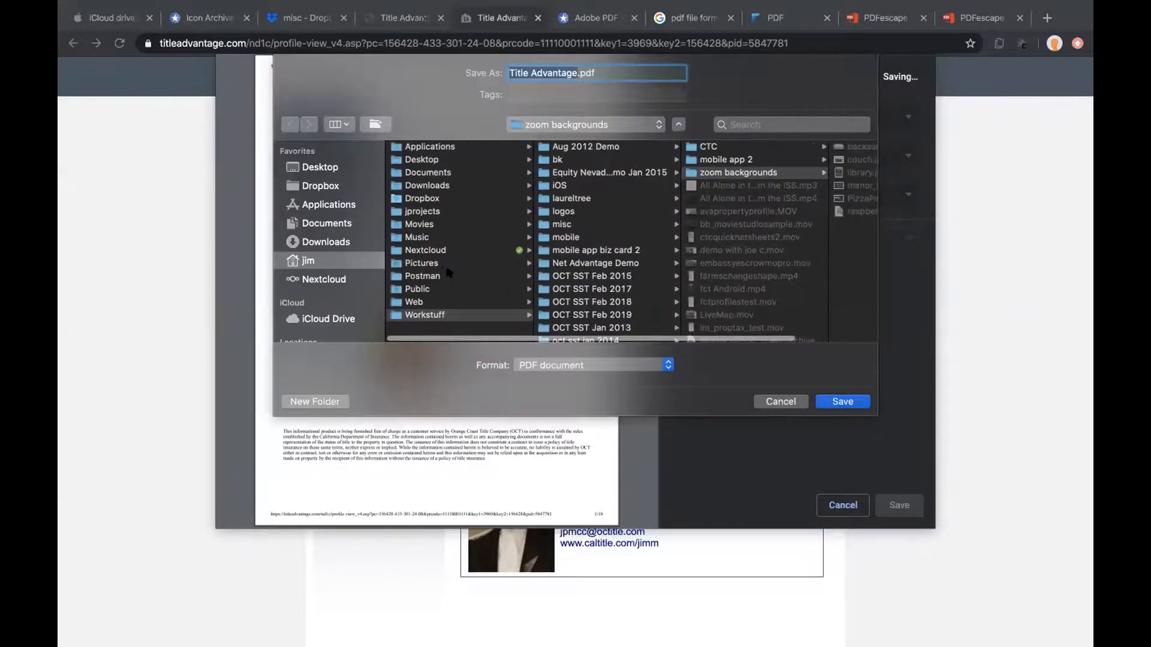
click(320, 167)
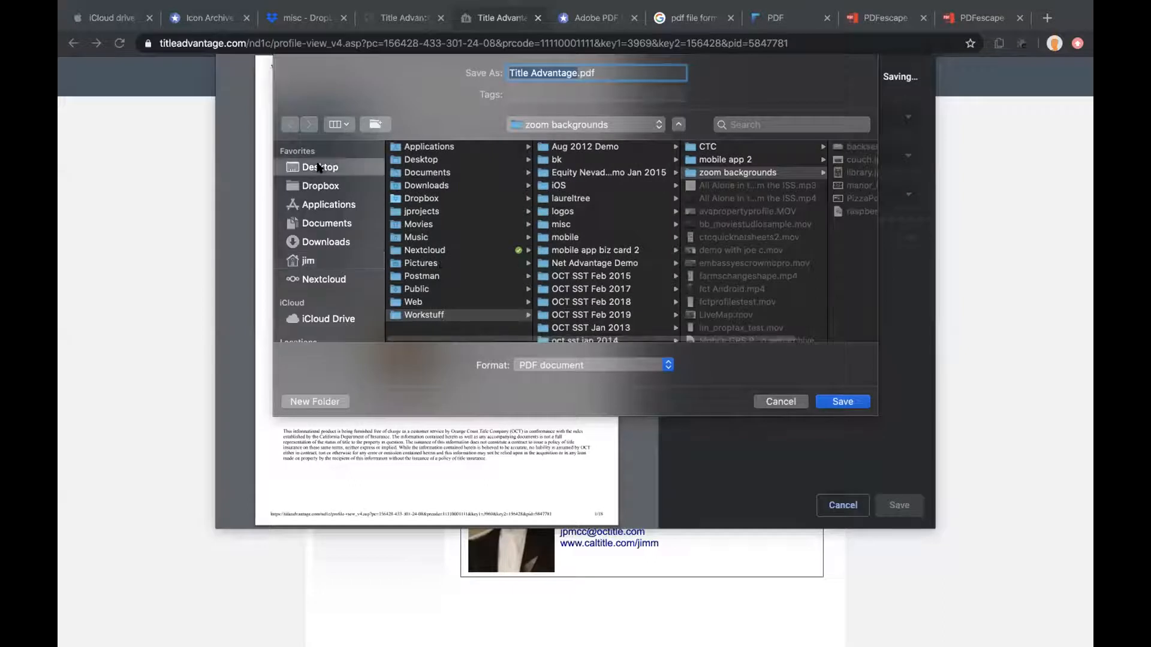
Name the PDF piattostretprofile and save it.
double_click(557, 74)
key(BackSpace)
key(BackSpace)
key(BackSpace)
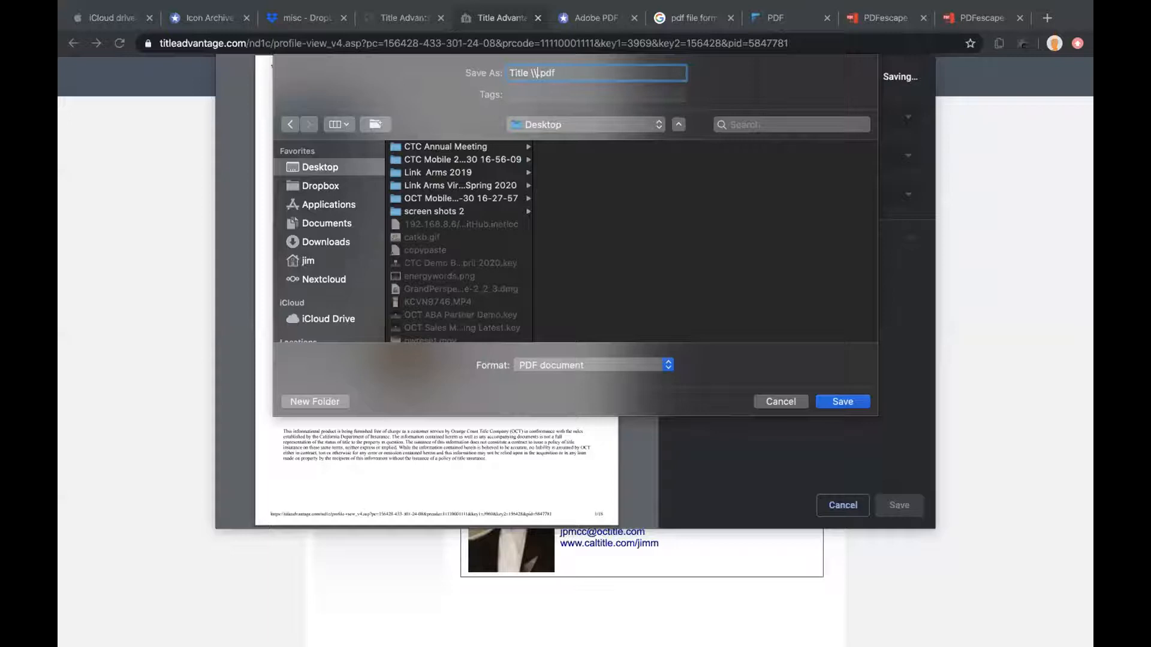
key(BackSpace)
key(BackSpace)
key(BackSpace)
key(BackSpace)
text(piattosti)
text(etprofile)
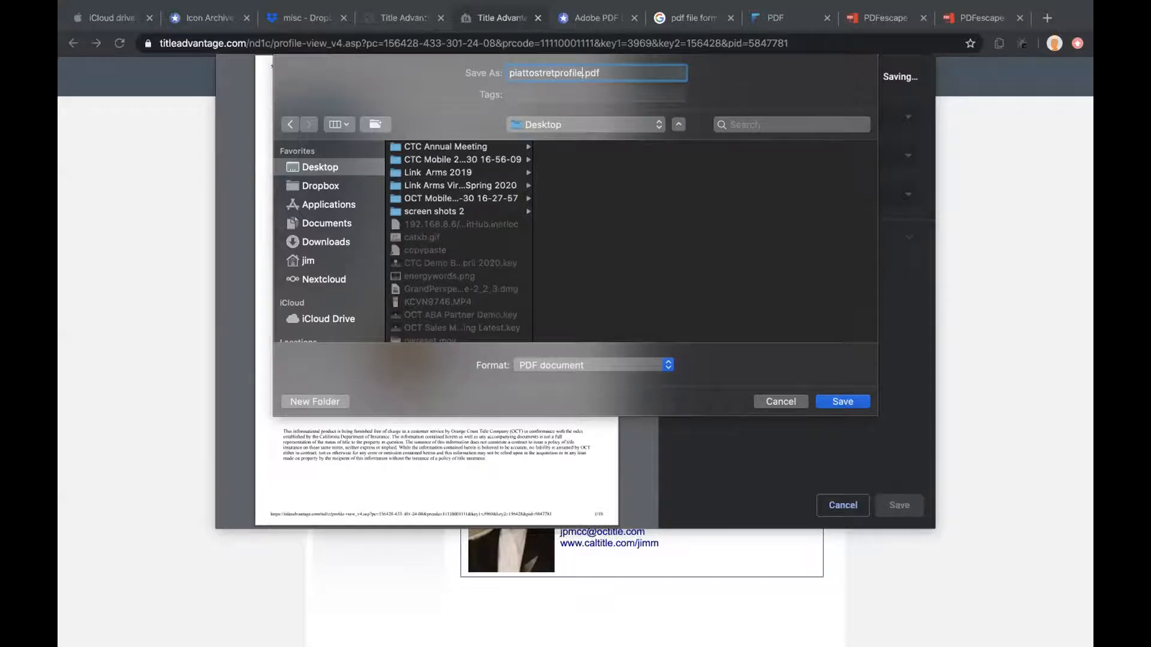
click(837, 401)
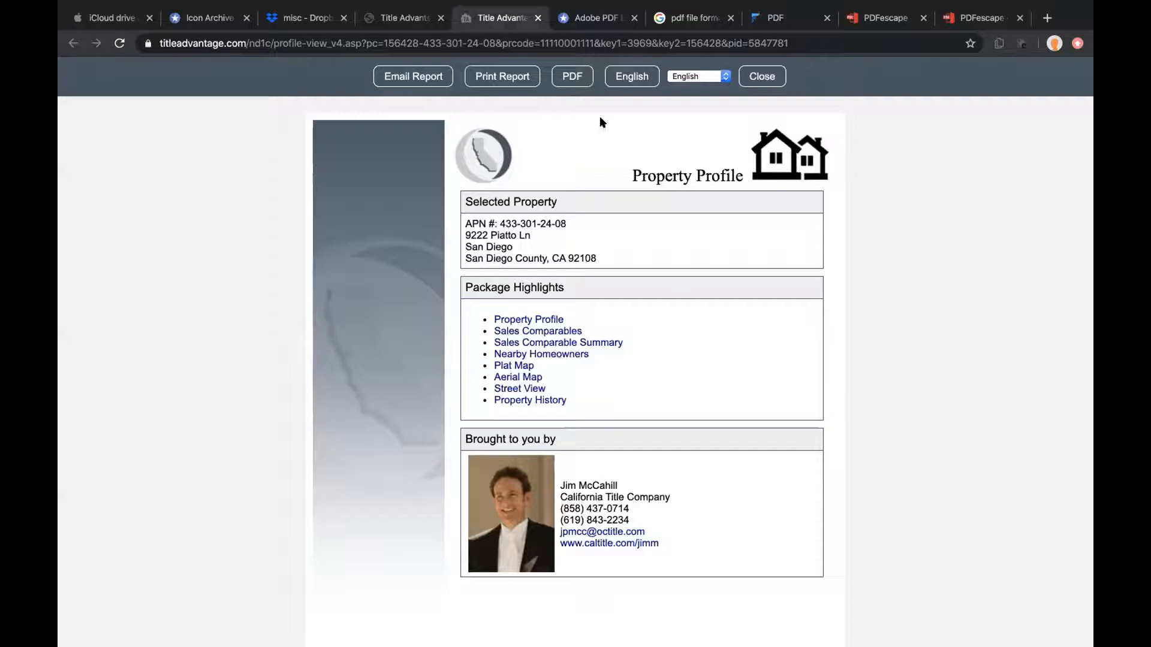
Switch to the desktop and open piattostretprofile.pdf in Preview, moving its window clear of the desktop's edge.
click(569, 78)
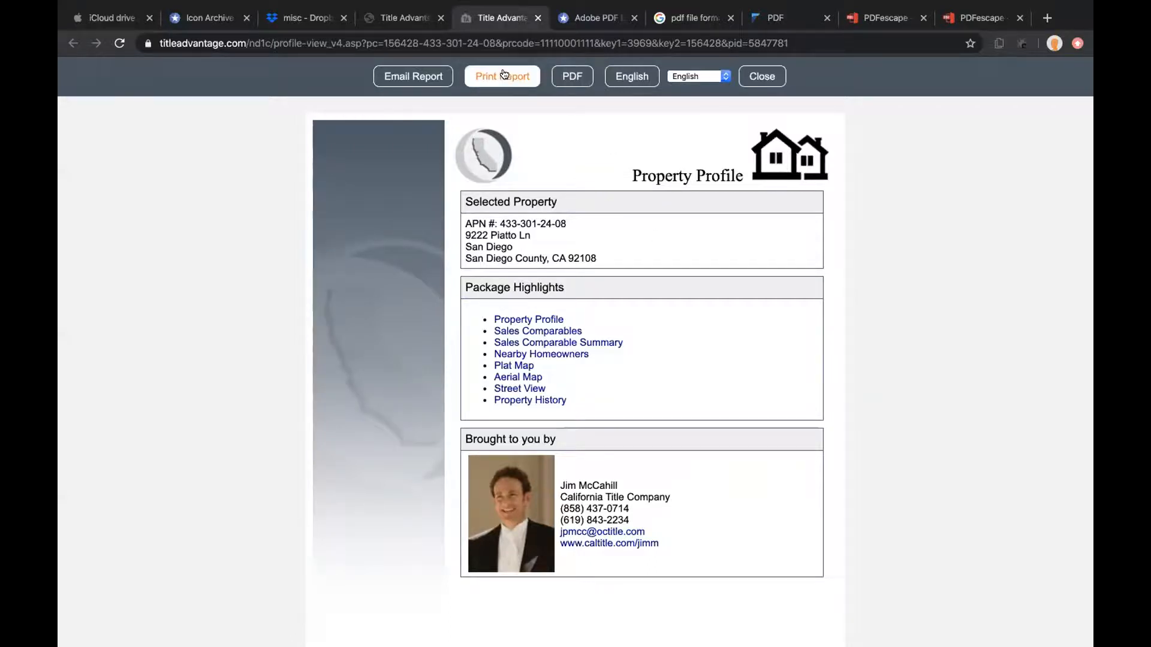
key(ctrl+Left)
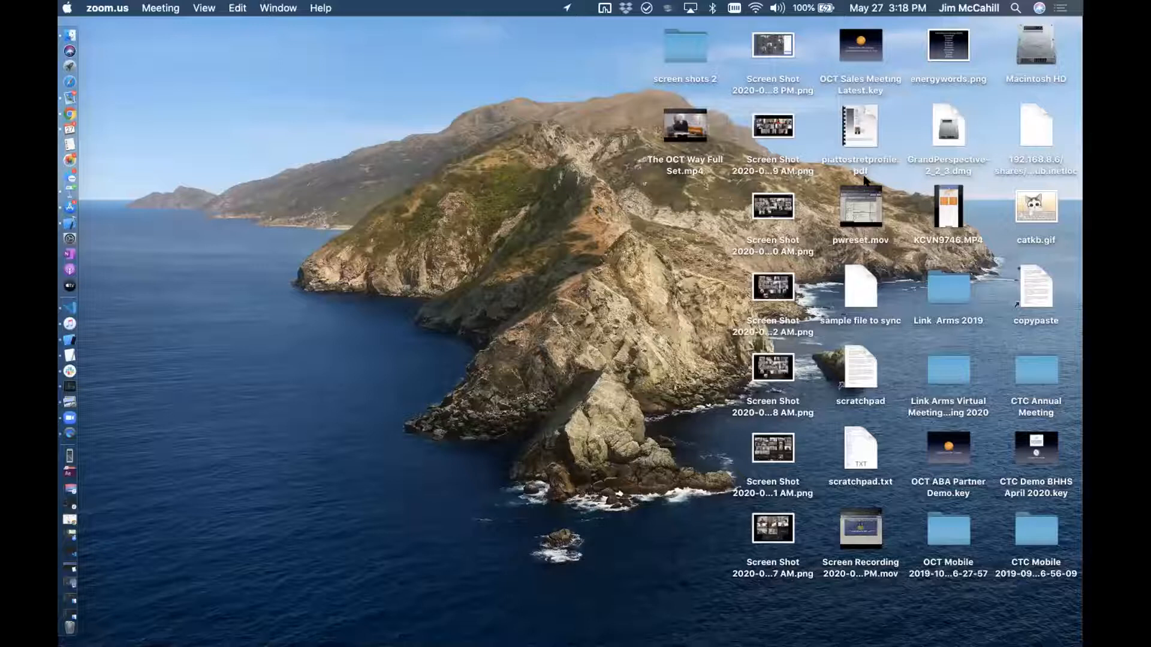
mouse_move(868, 134)
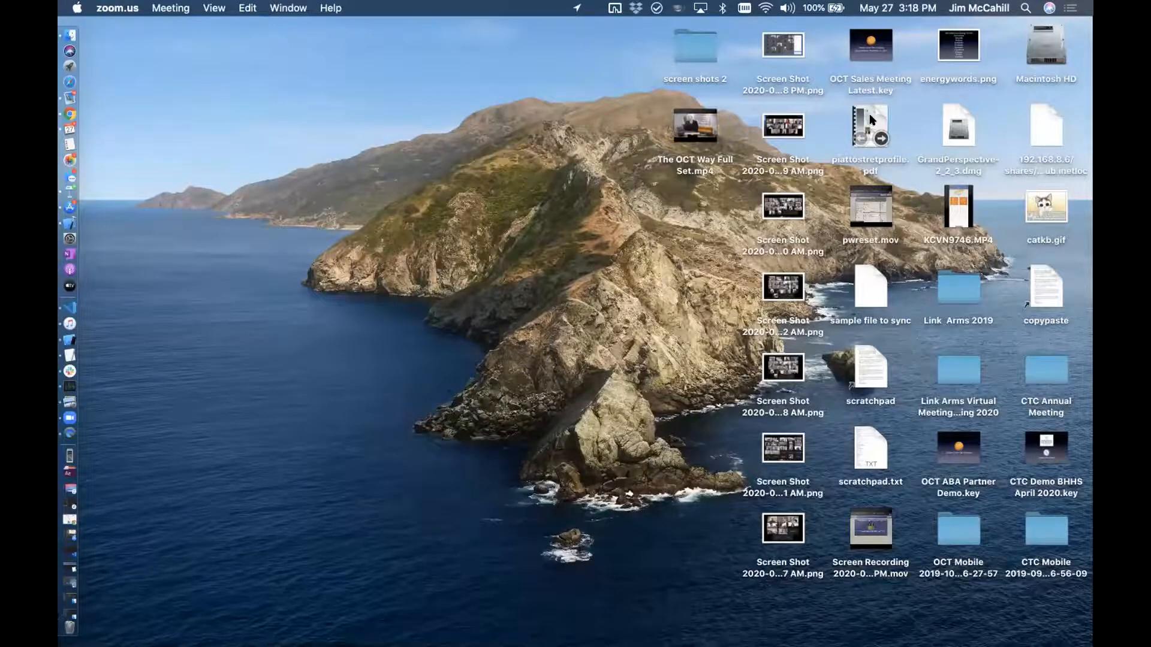
click(872, 120)
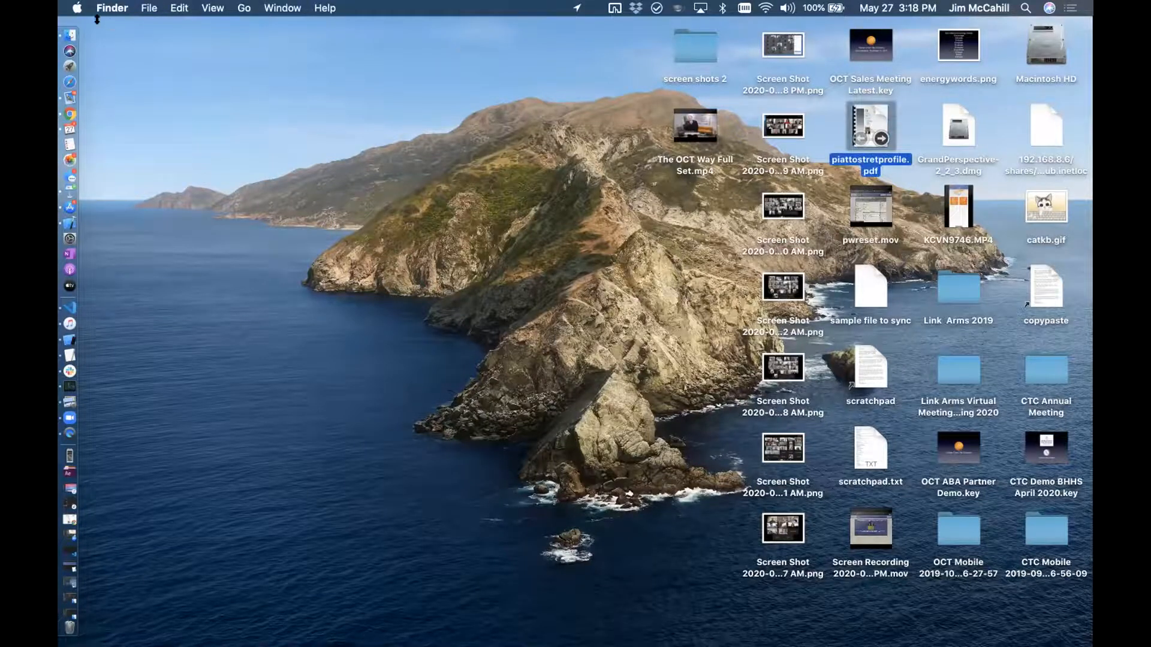
key(super+o)
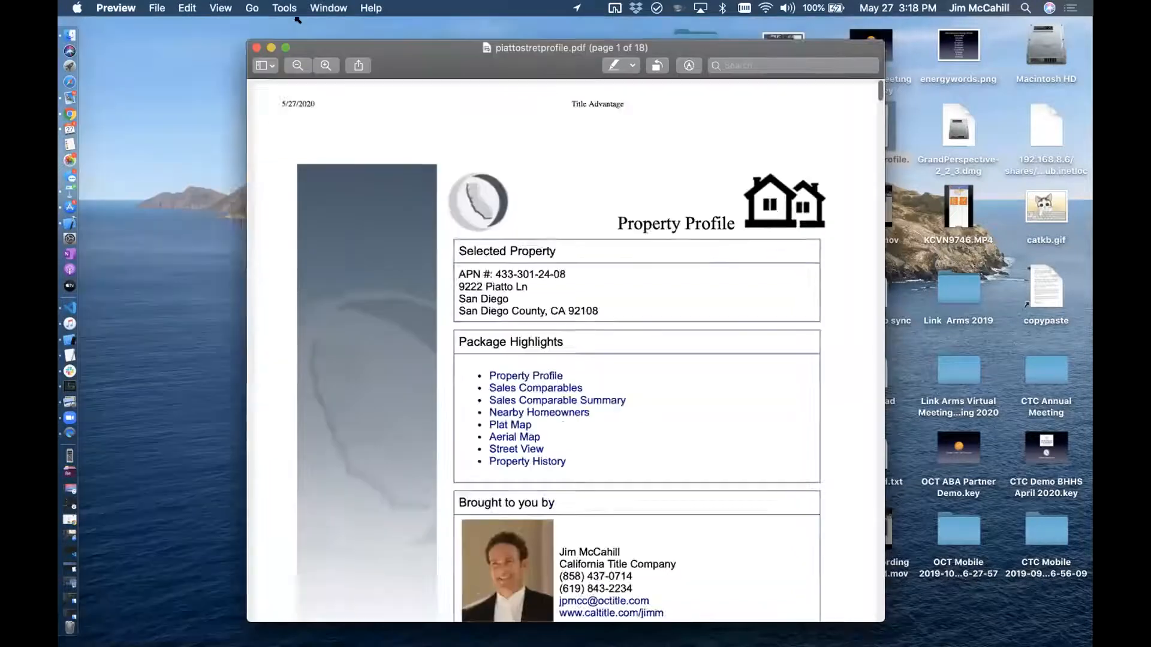
drag(298, 20, 296, 28)
drag(451, 33, 440, 36)
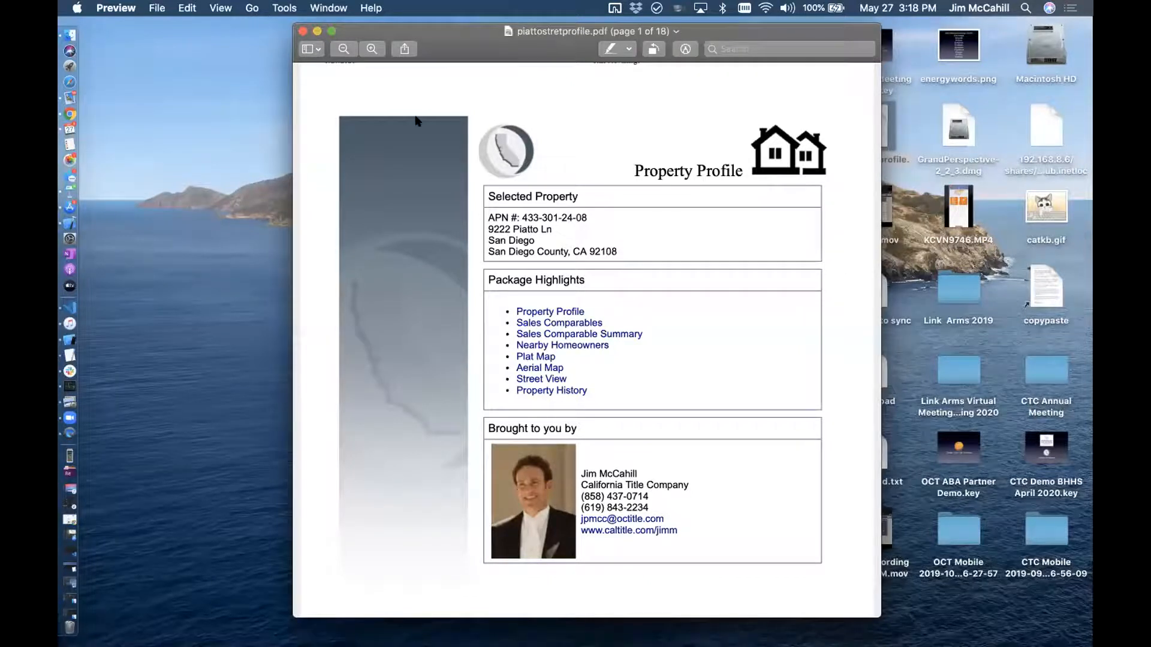
Show page thumbnails in the sidebar of the PDF.
click(284, 8)
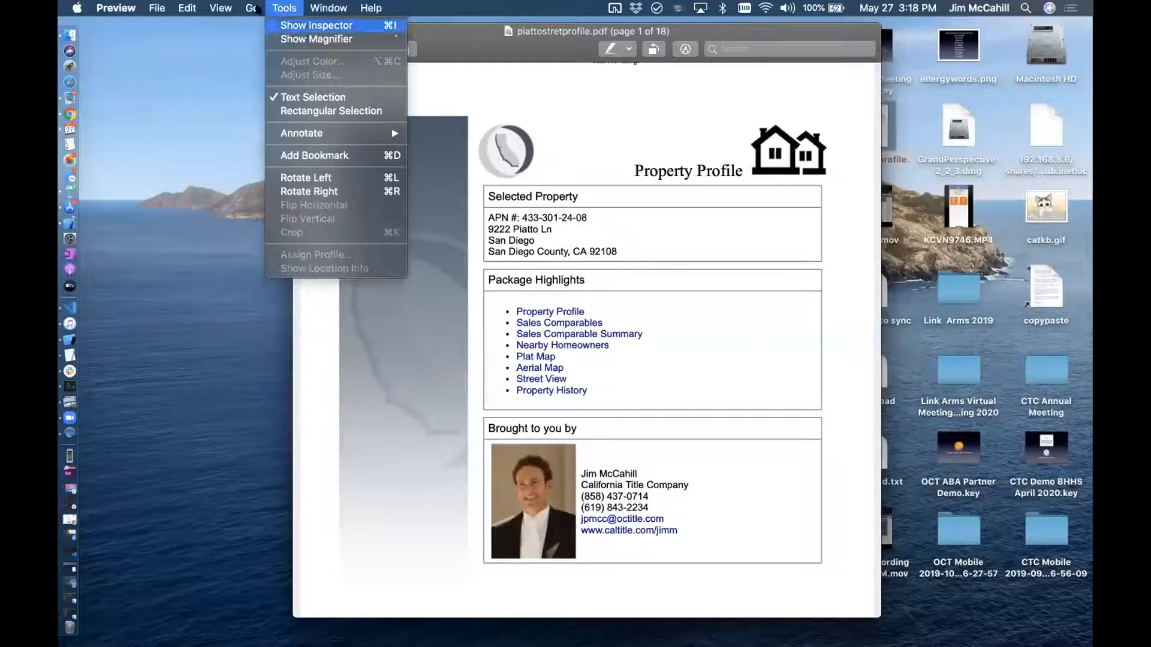
mouse_move(228, 9)
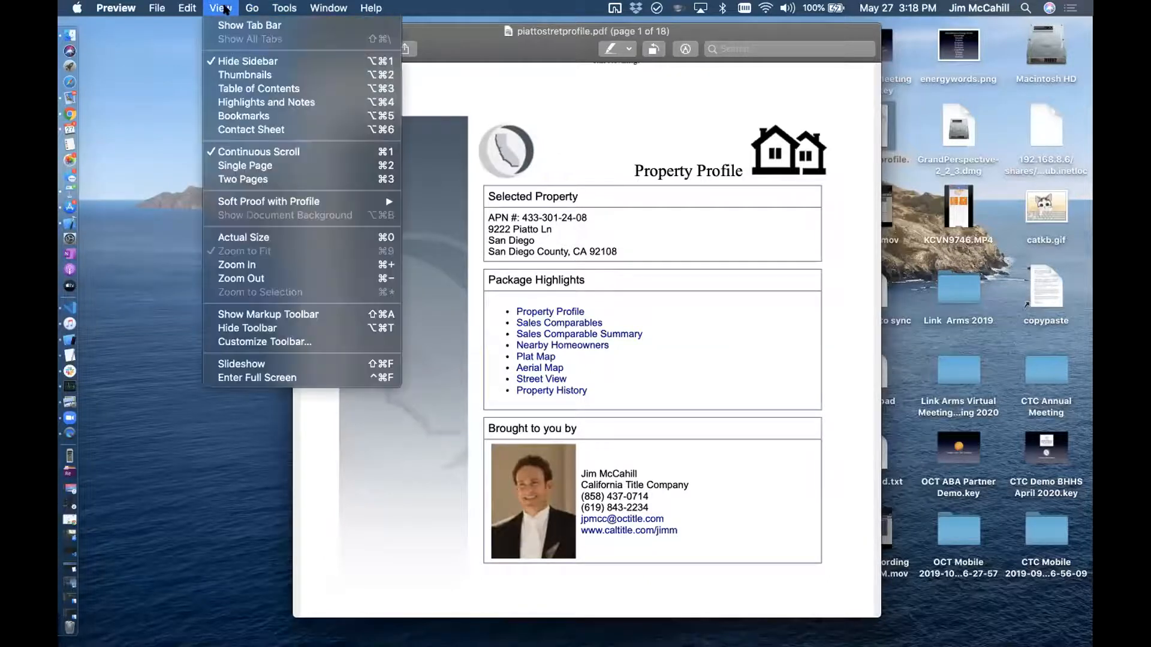
click(250, 75)
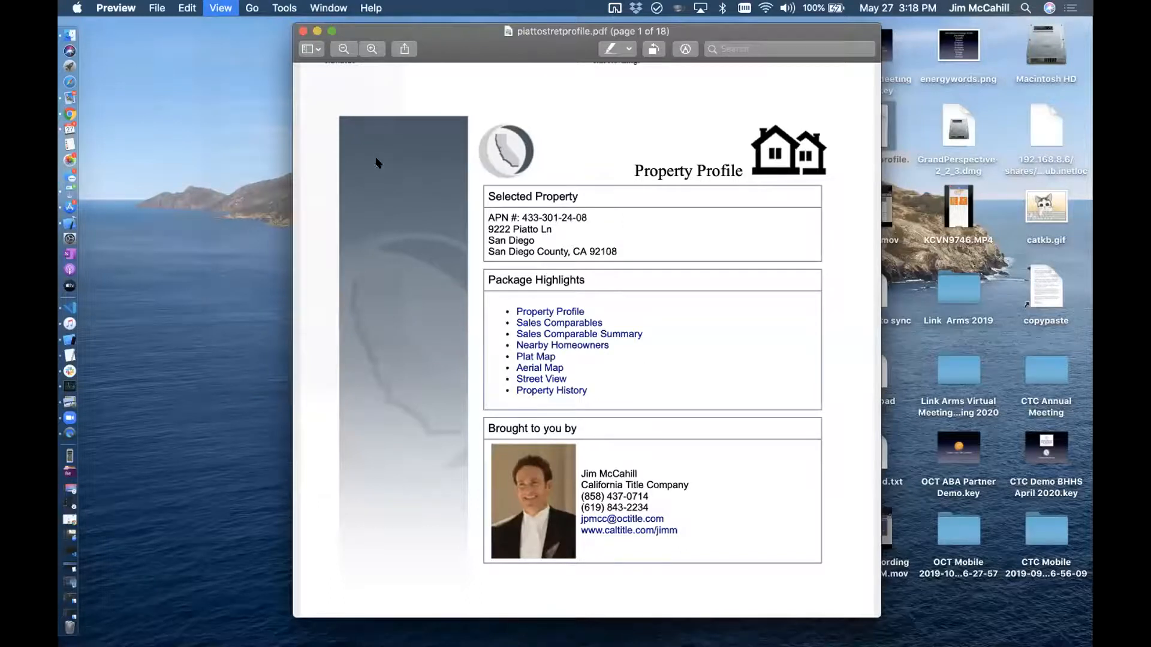
click(218, 8)
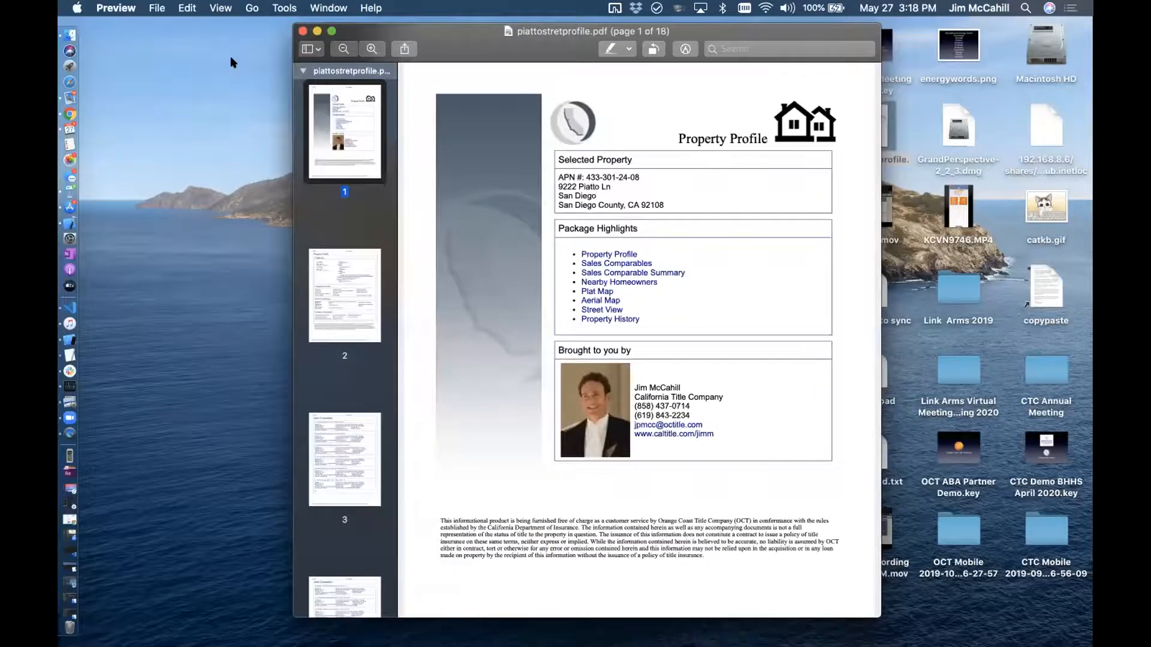
Browse the report's page thumbnails and view the Sales Comparables, Sales Comp Map and Nearby Homeowners pages.
click(407, 235)
scroll(407, 237, down, 3)
scroll(342, 334, down, 5)
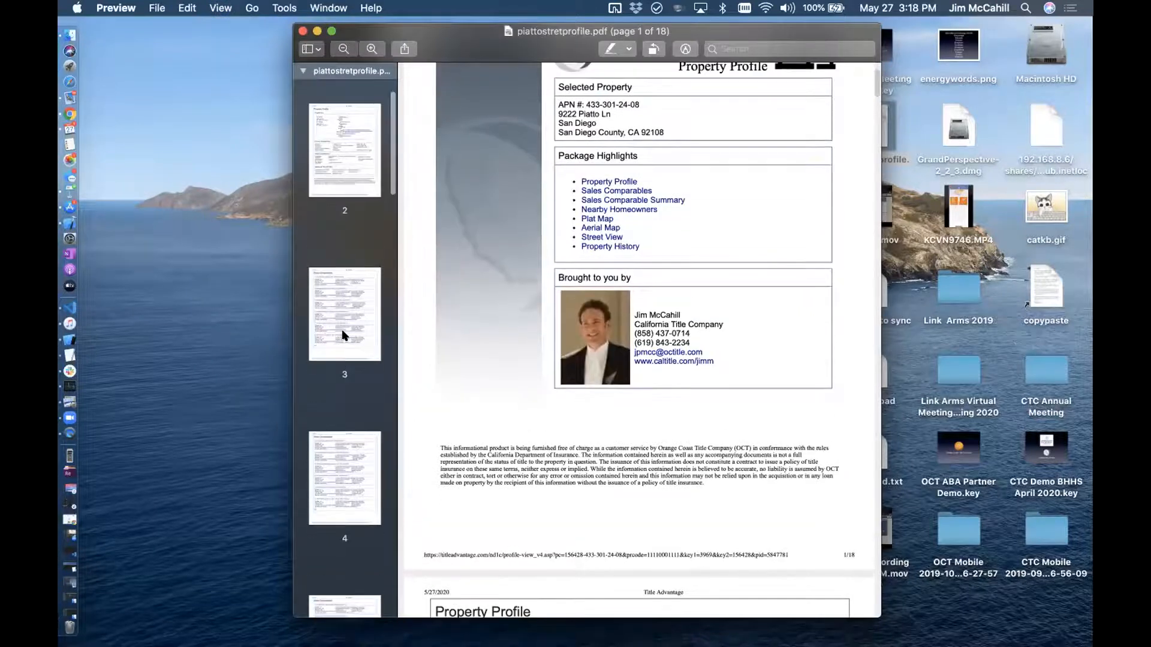
scroll(375, 402, down, 5)
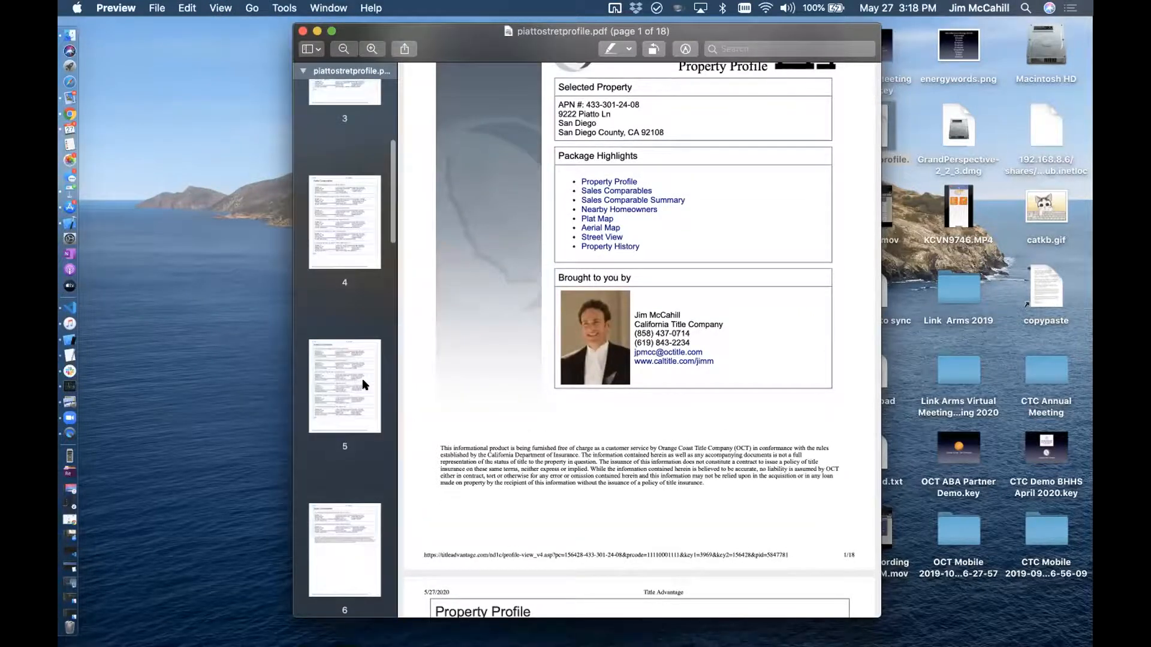
click(346, 198)
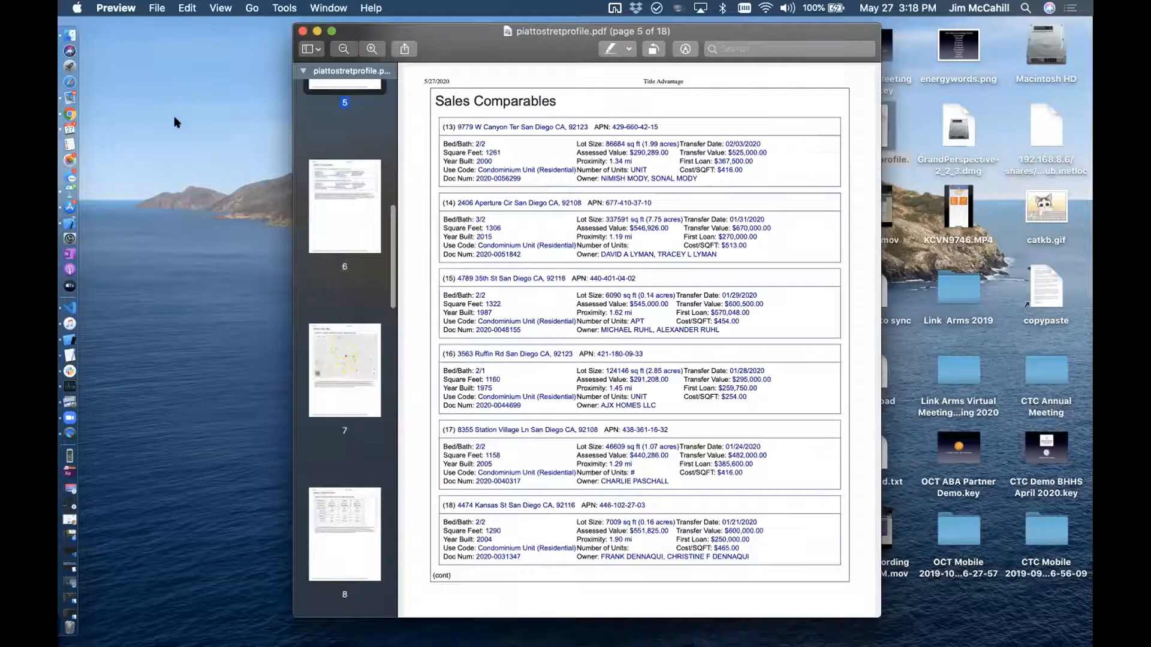
click(340, 374)
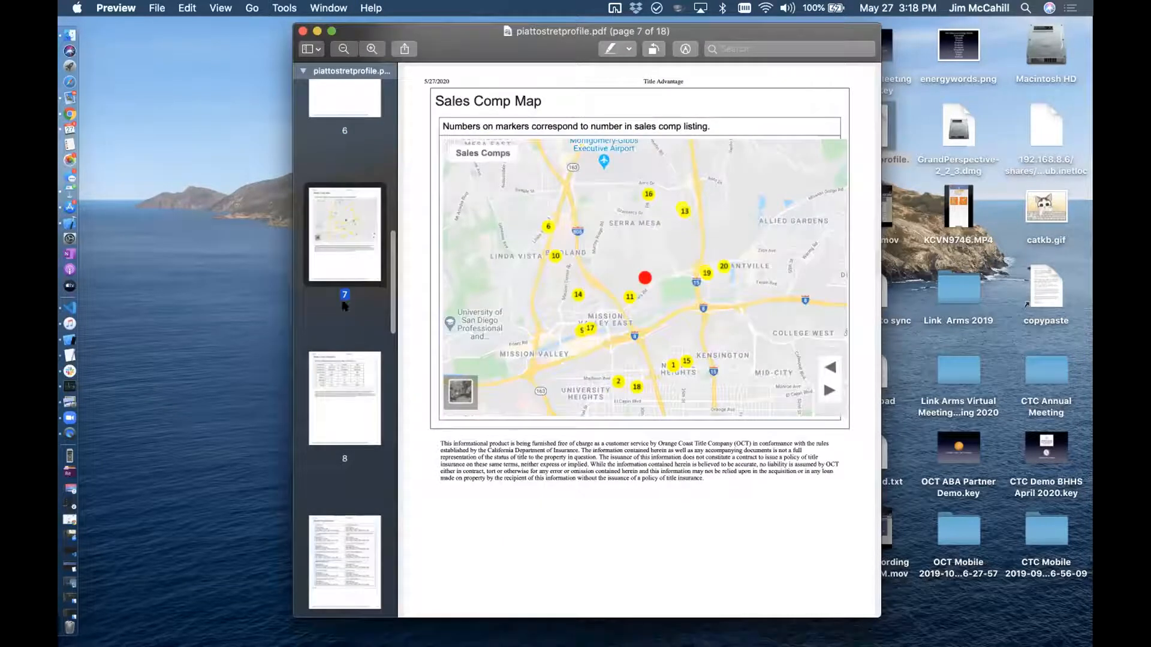
key(Down)
key(Down)
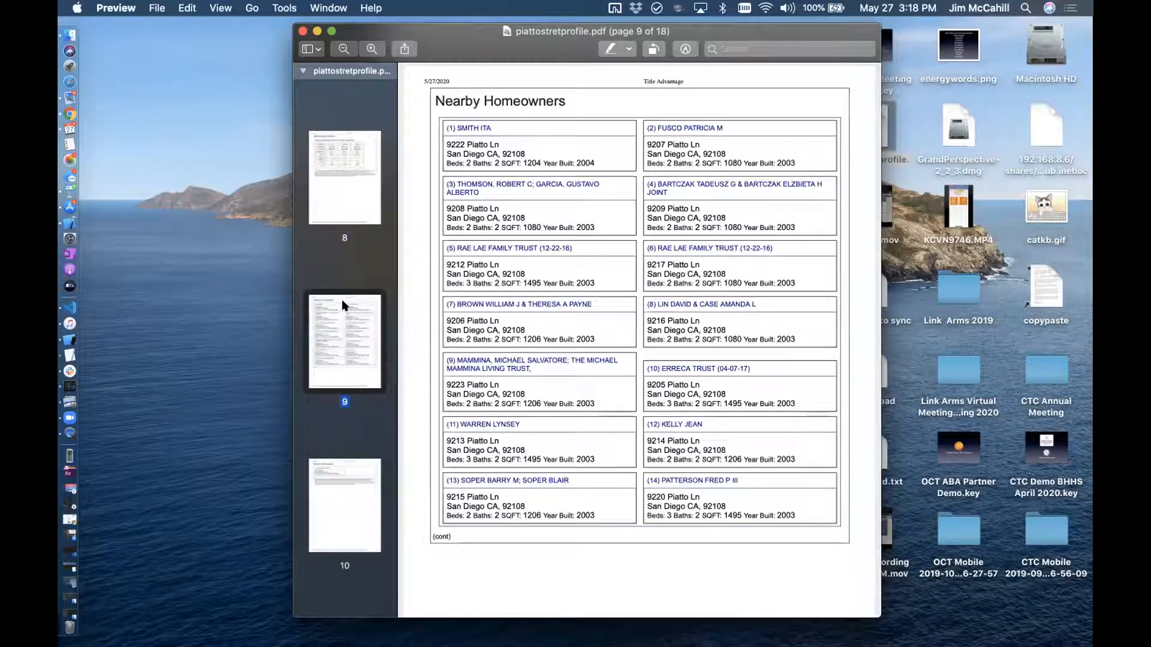
key(Down)
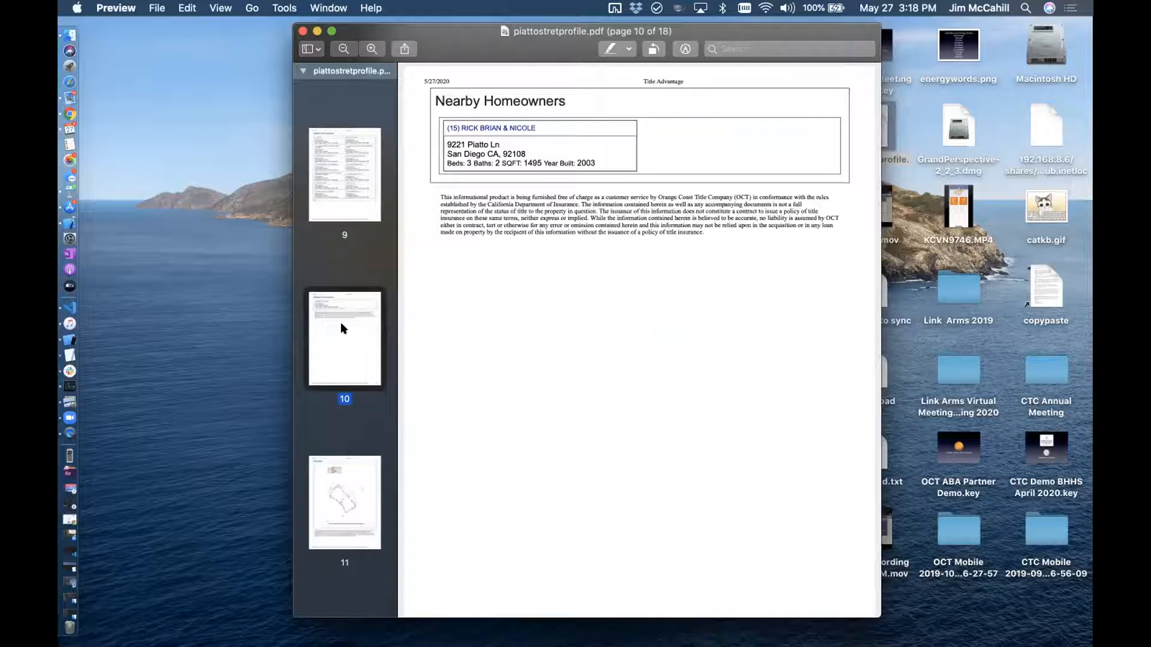
View the Plat Map page and the Aerial Map page of the report.
scroll(343, 318, down, 5)
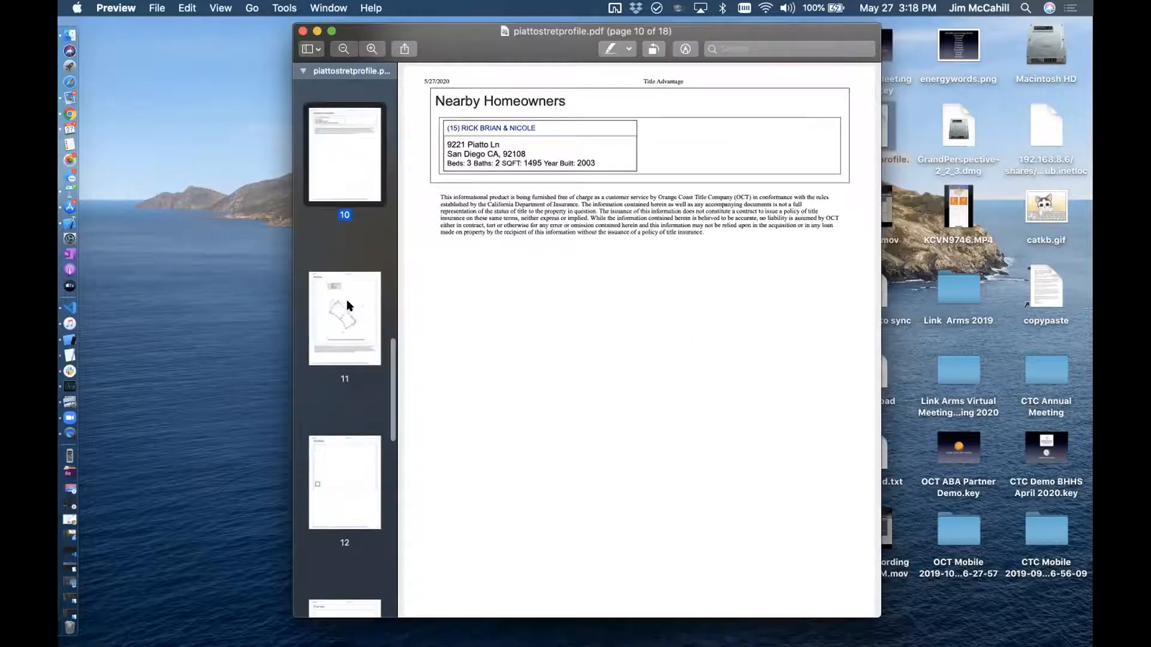
click(347, 306)
scroll(560, 326, down, 10)
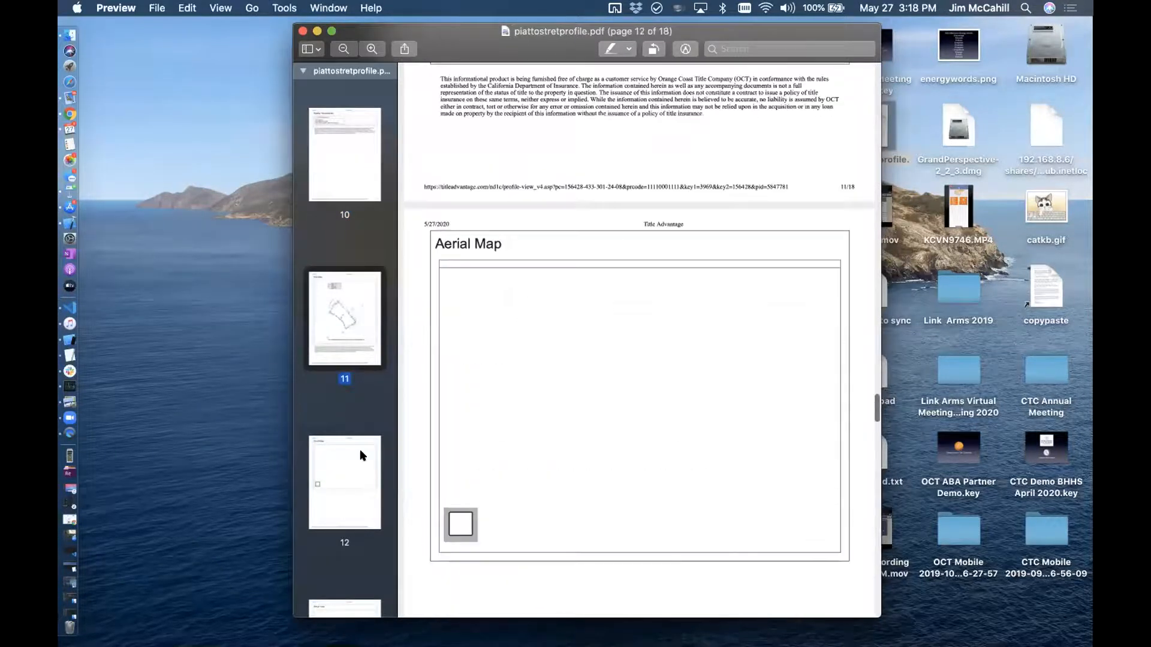
right_click(356, 480)
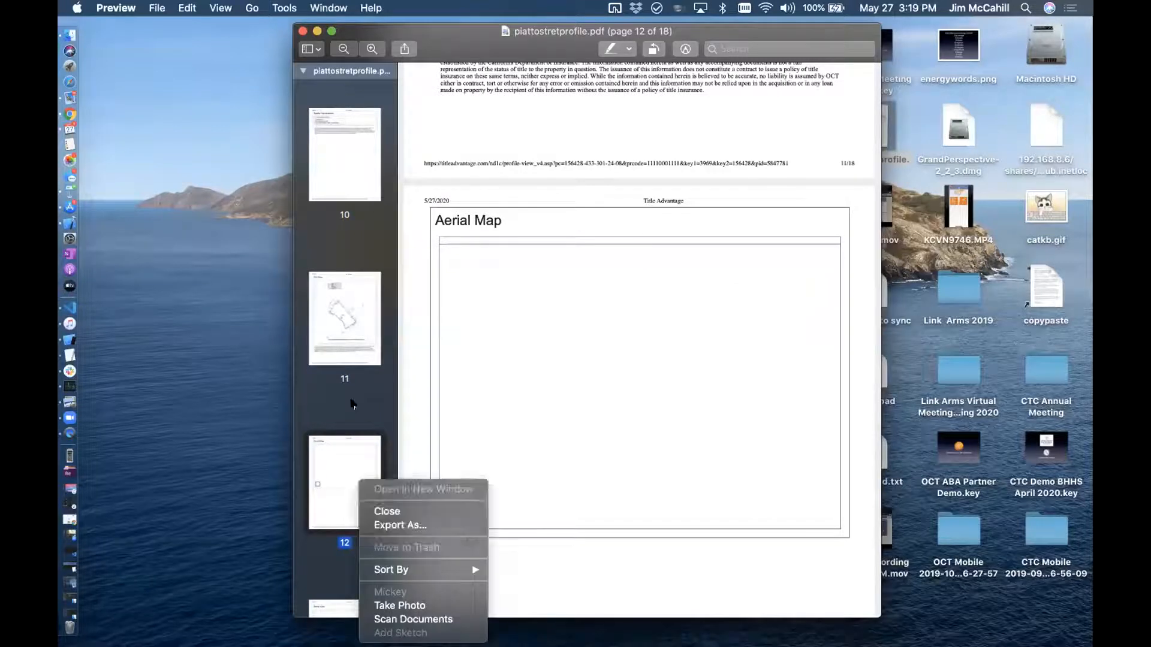
click(331, 464)
Examine the Property History pages, starting with page 14 and continuing to the transactions on the following page.
scroll(342, 384, down, 5)
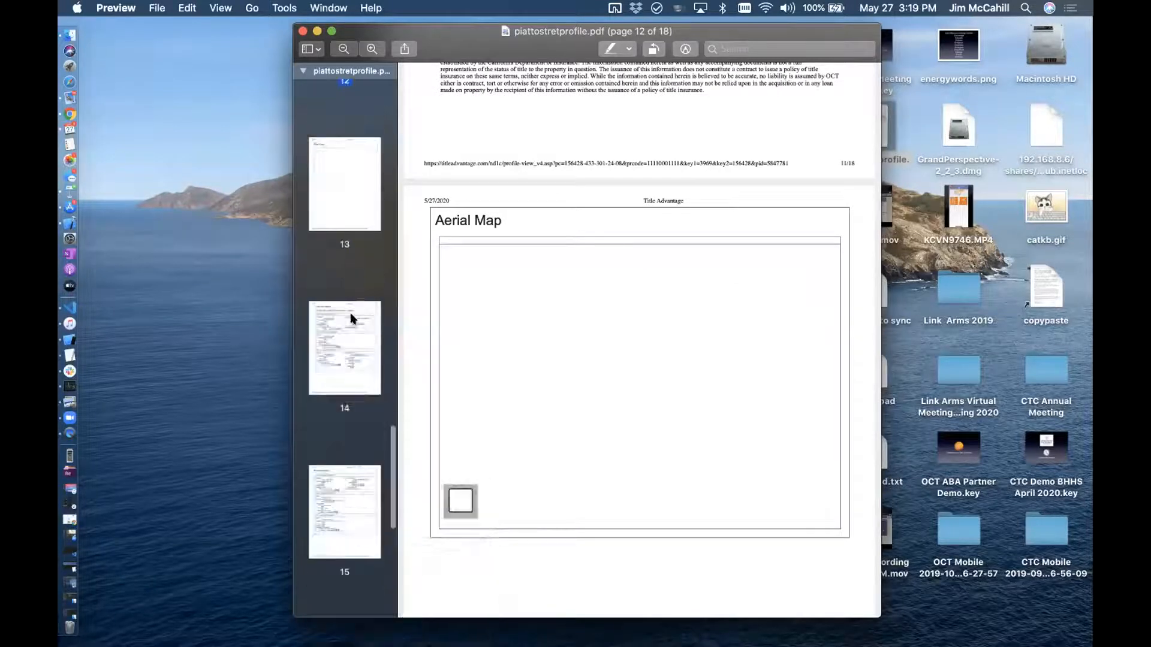
click(350, 312)
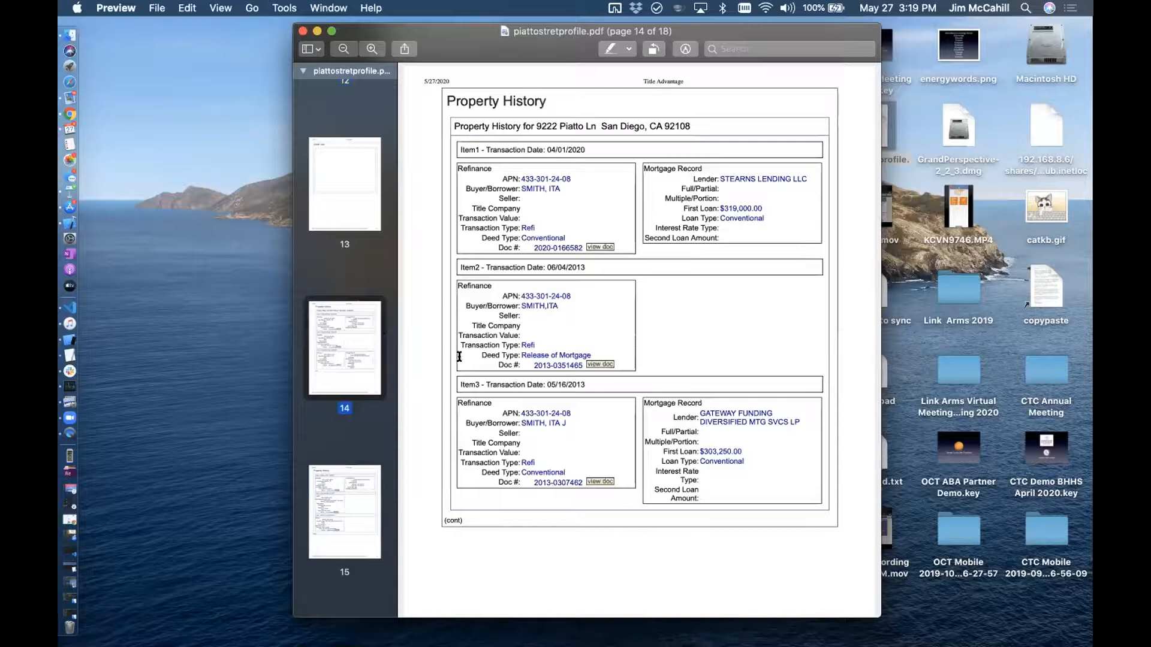
scroll(649, 326, down, 3)
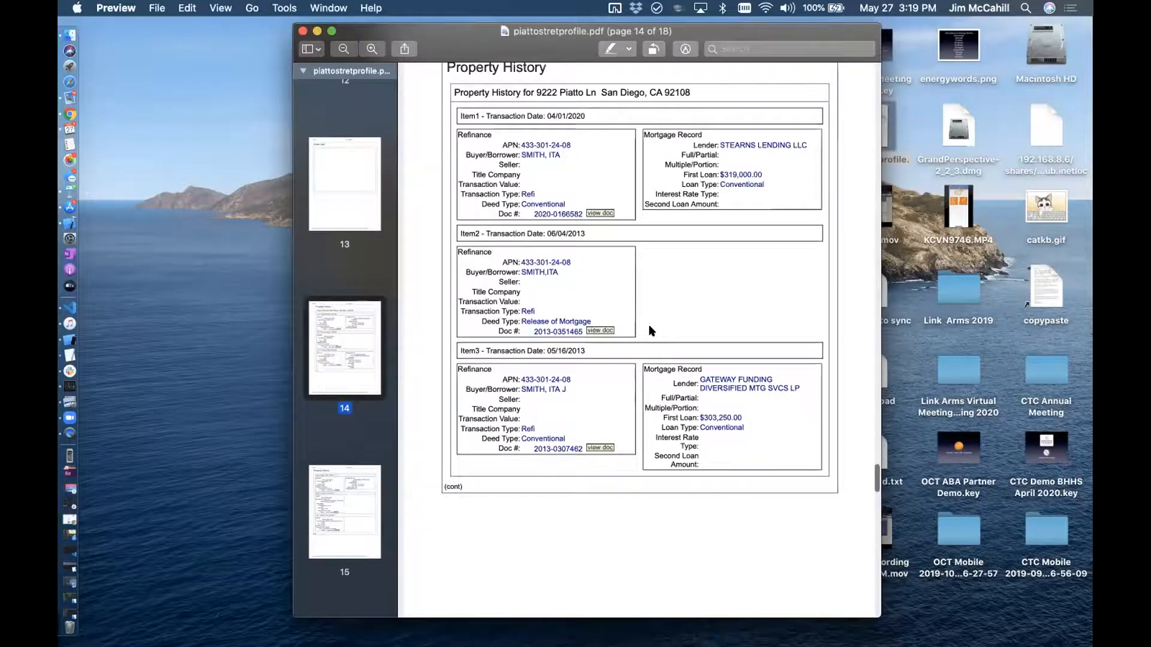
scroll(648, 326, down, 5)
scroll(649, 327, up, 4)
scroll(649, 329, down, 10)
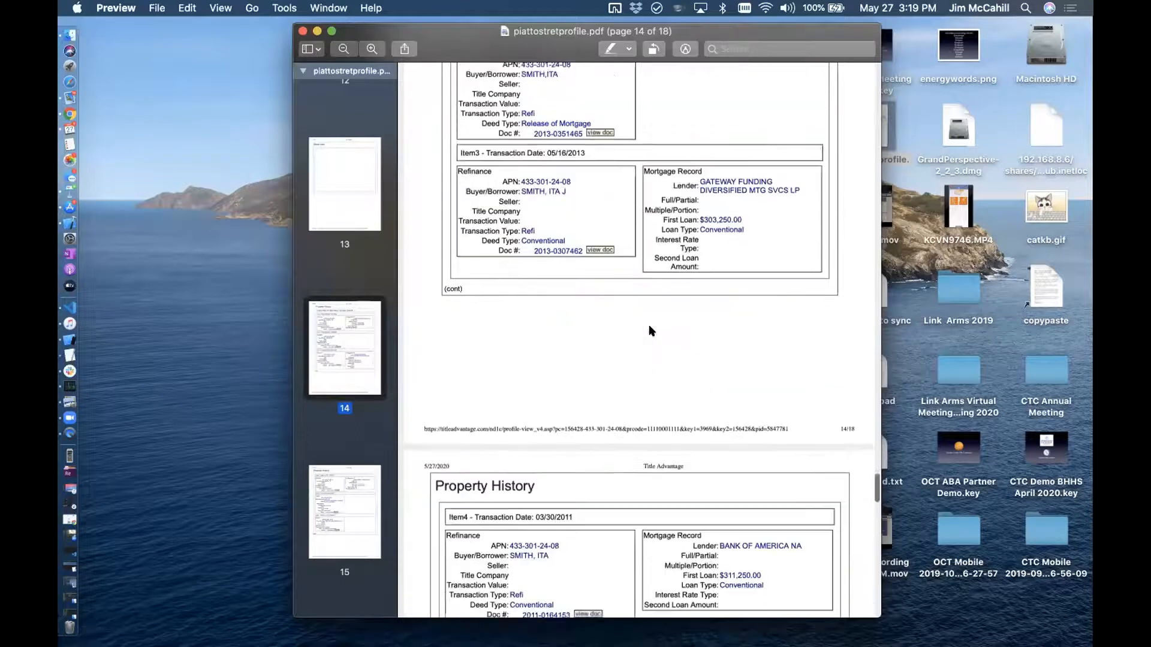
scroll(649, 329, up, 20)
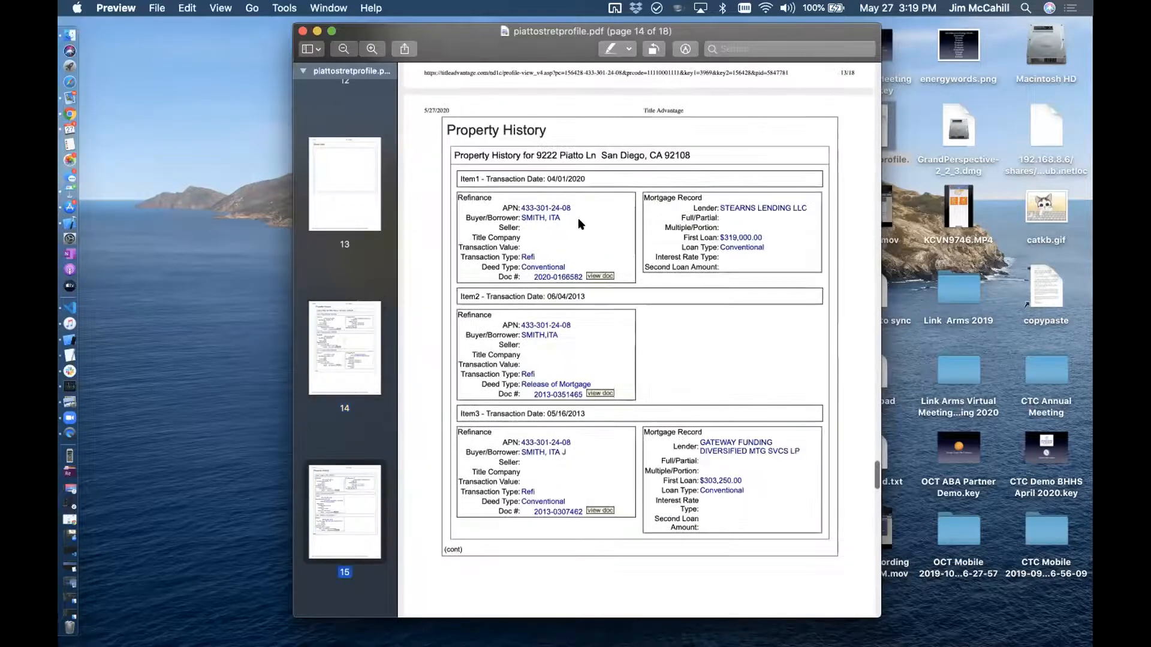
Delete the blank Aerial Map page (12) and the blank Street View page (13) from the PDF.
scroll(581, 224, up, 1)
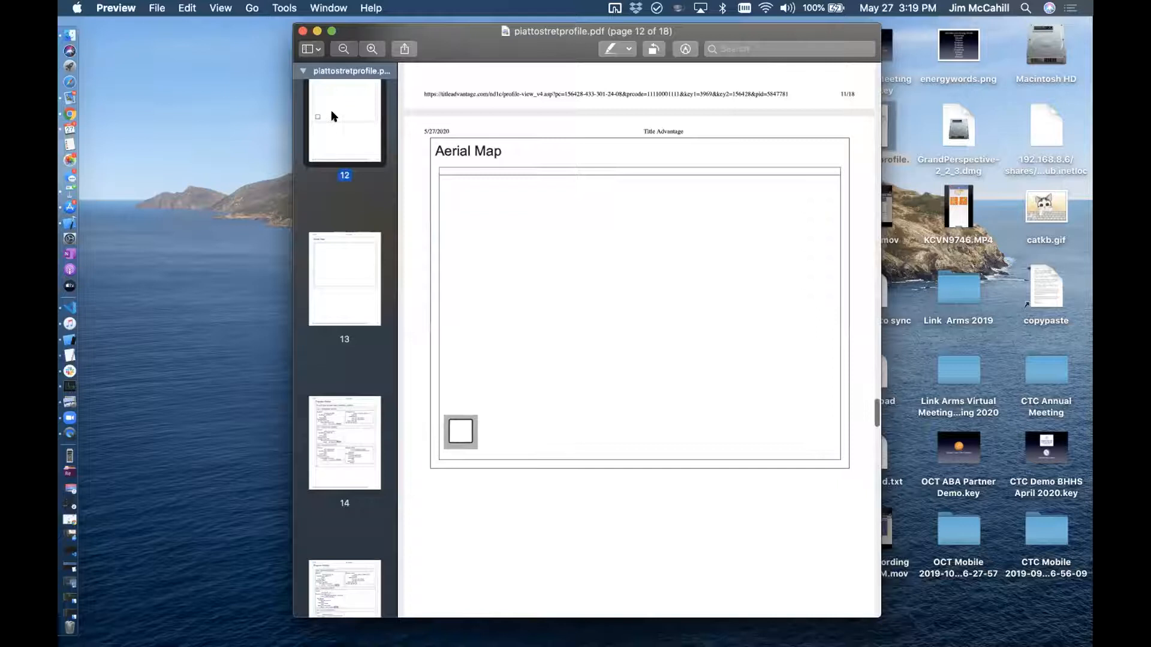
scroll(331, 110, up, 3)
click(346, 95)
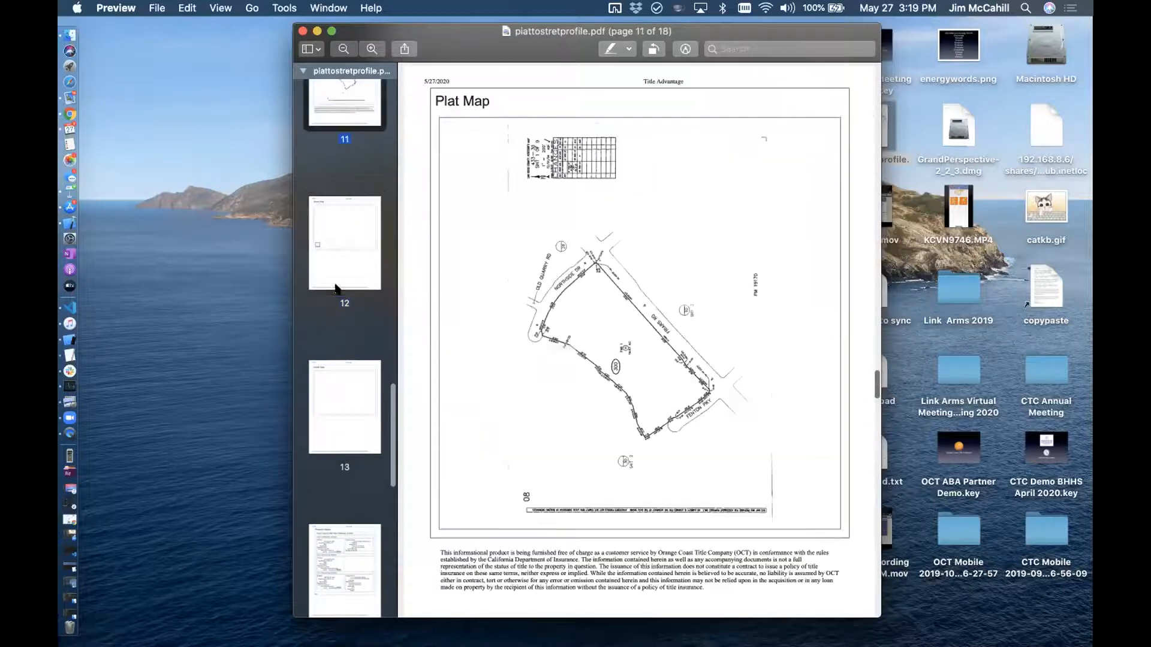
click(334, 253)
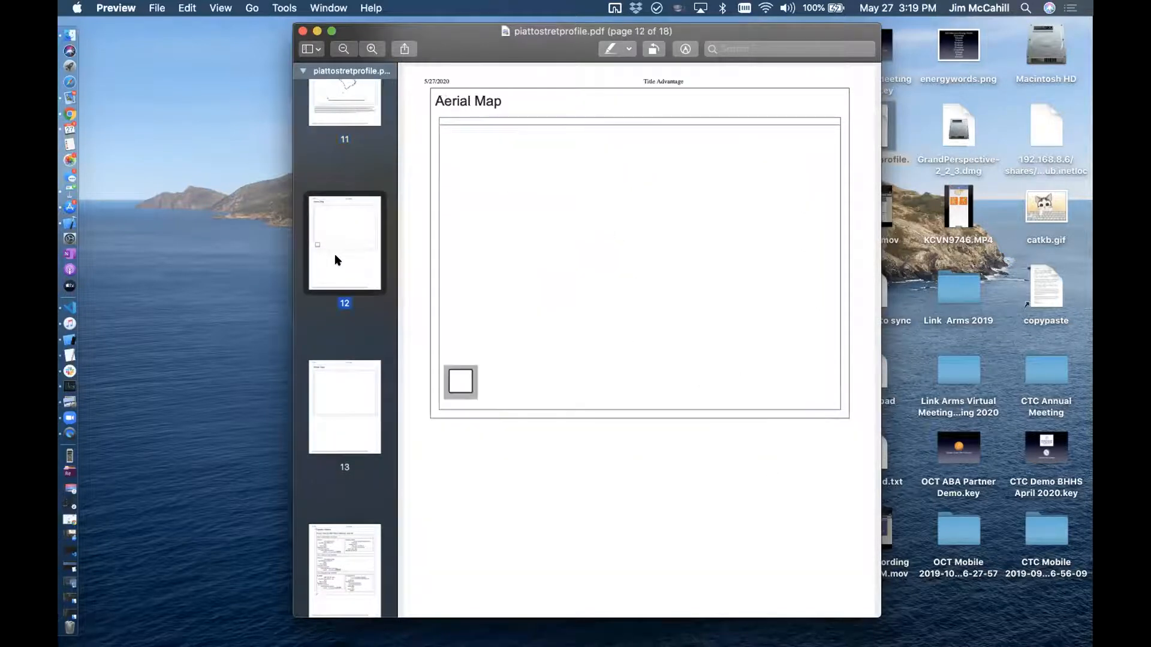
key(Delete)
click(343, 254)
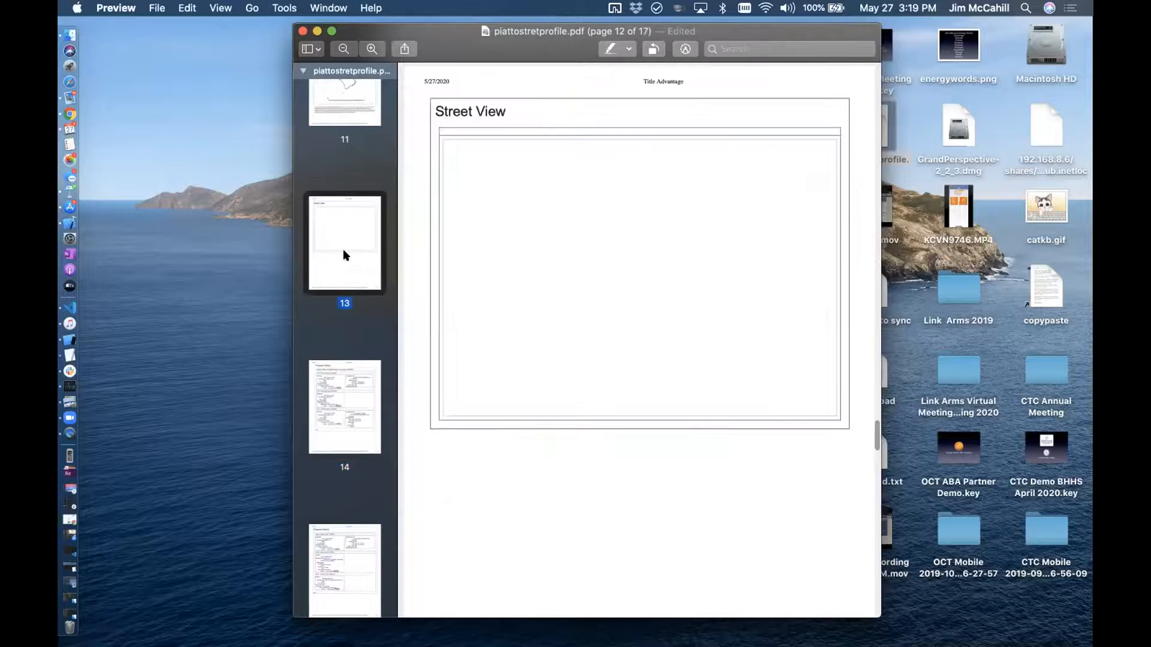
key(Delete)
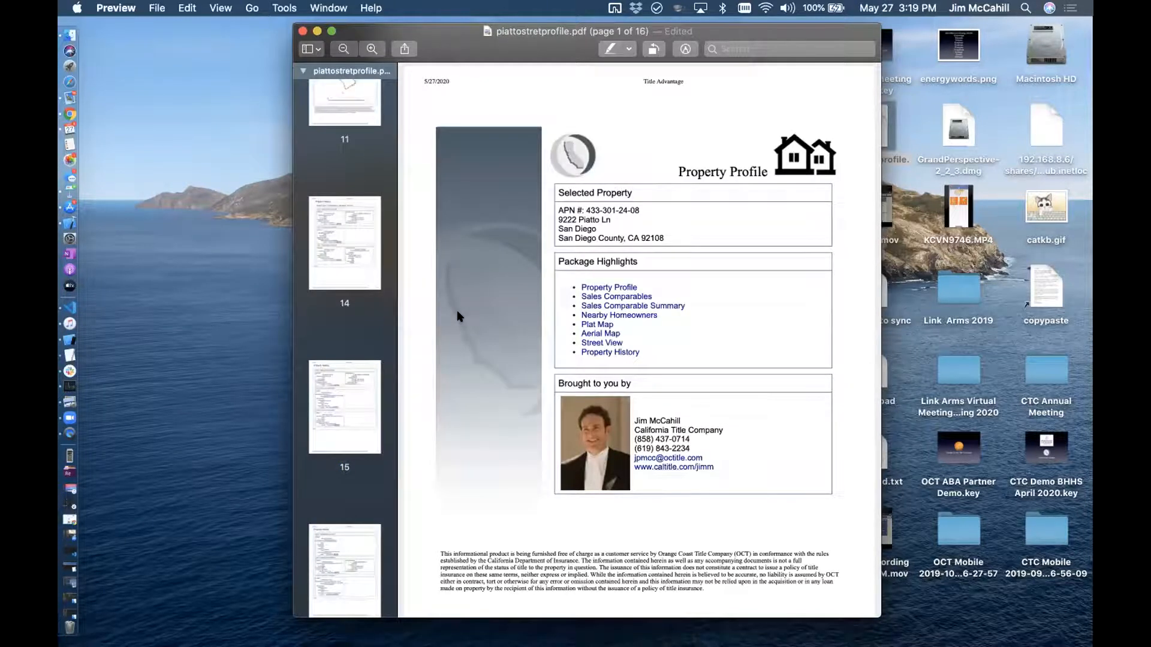
Go back up to the first page thumbnail, save the edited PDF and close its window.
scroll(362, 146, up, 1)
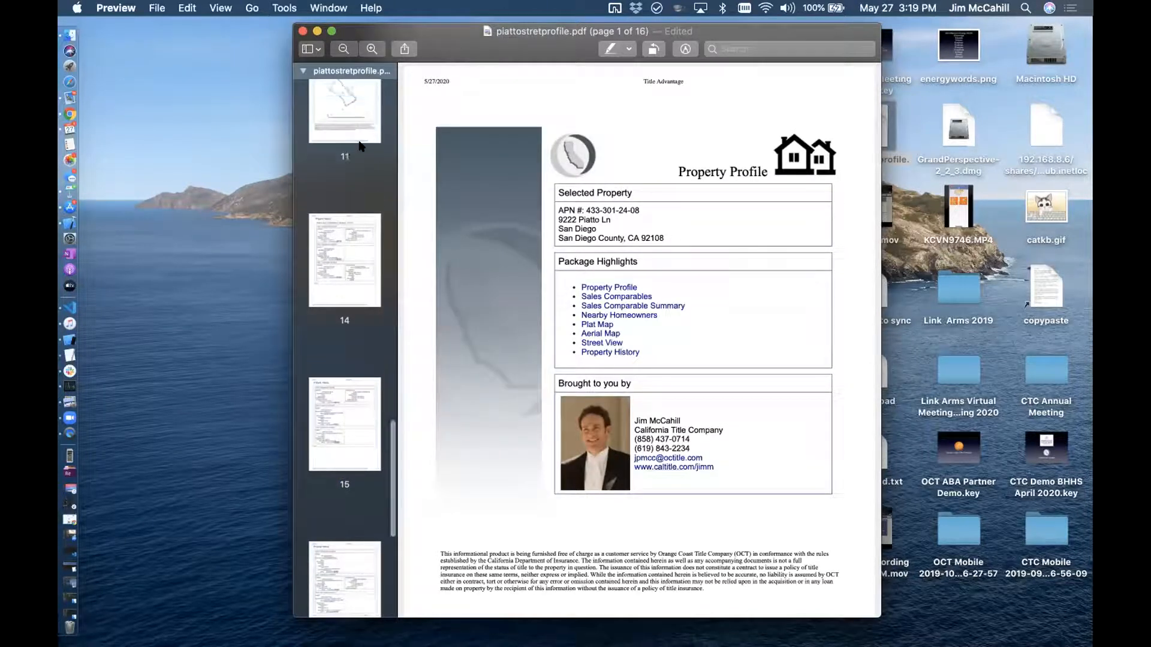
scroll(361, 146, up, 10)
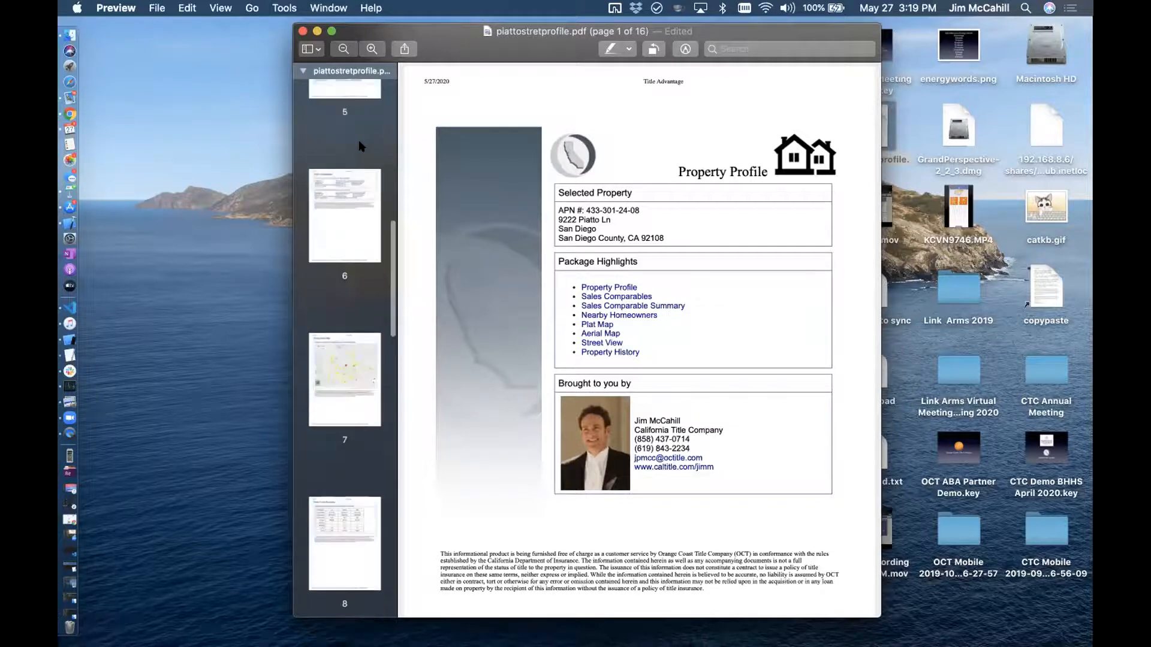
scroll(362, 147, up, 4)
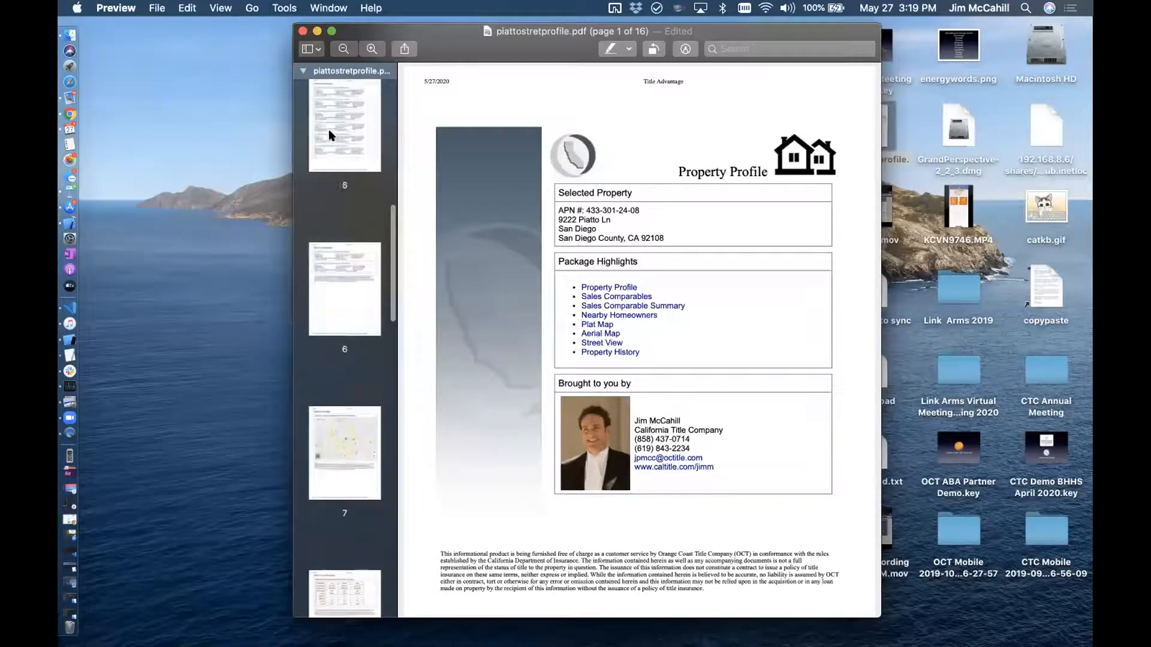
scroll(329, 134, up, 10)
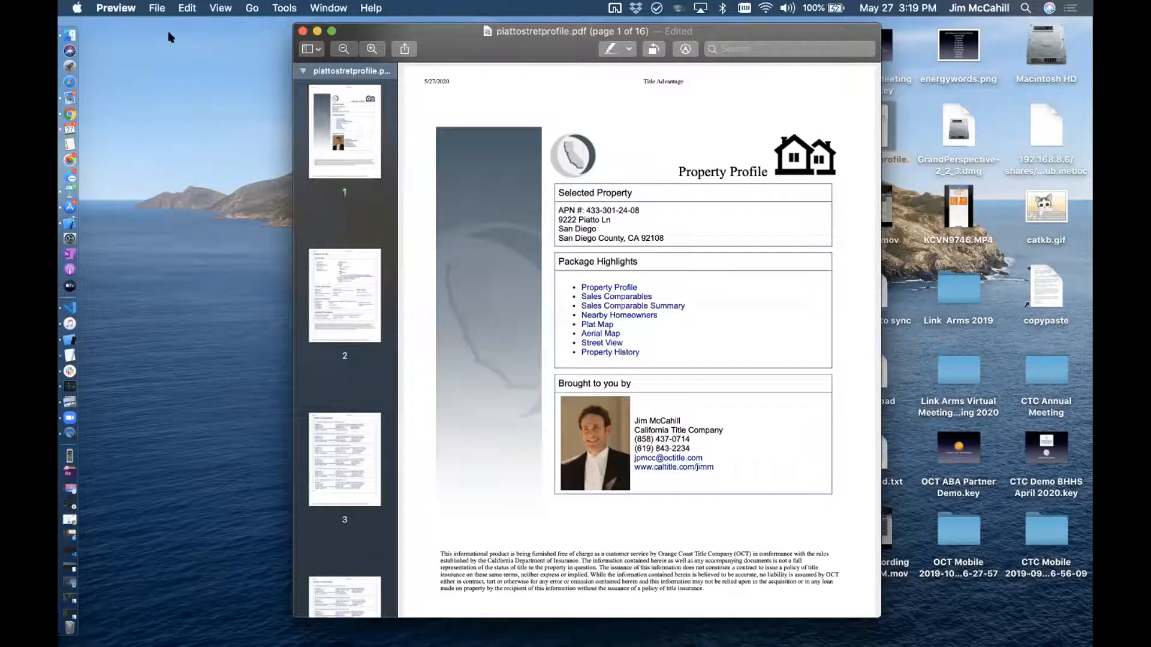
click(159, 8)
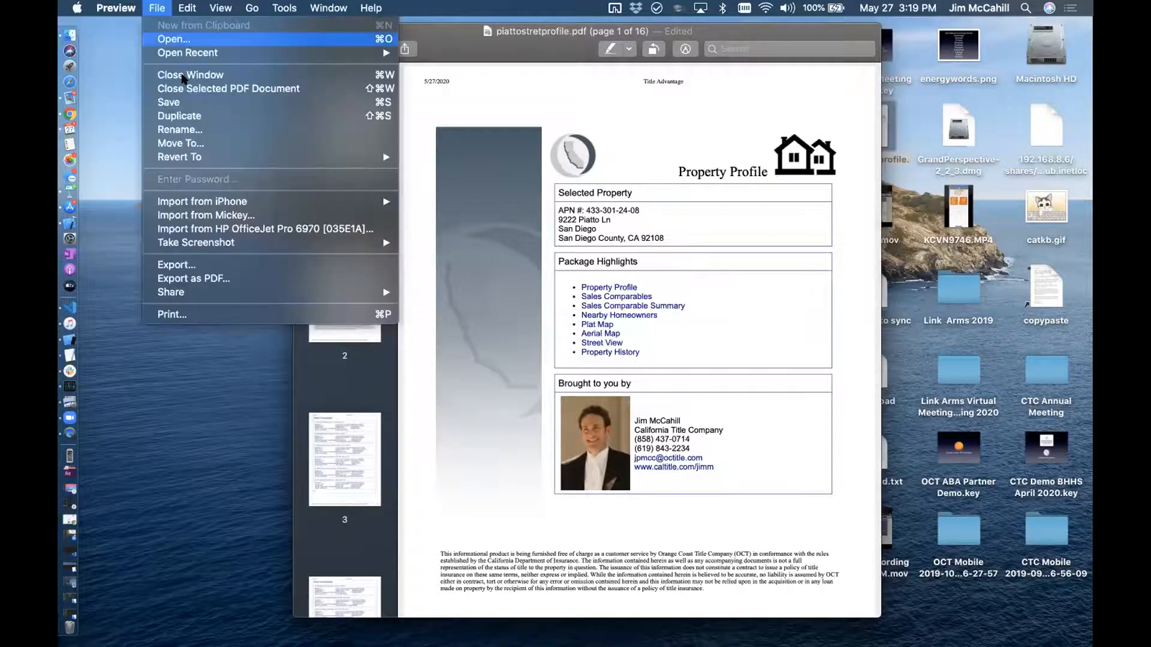
click(222, 103)
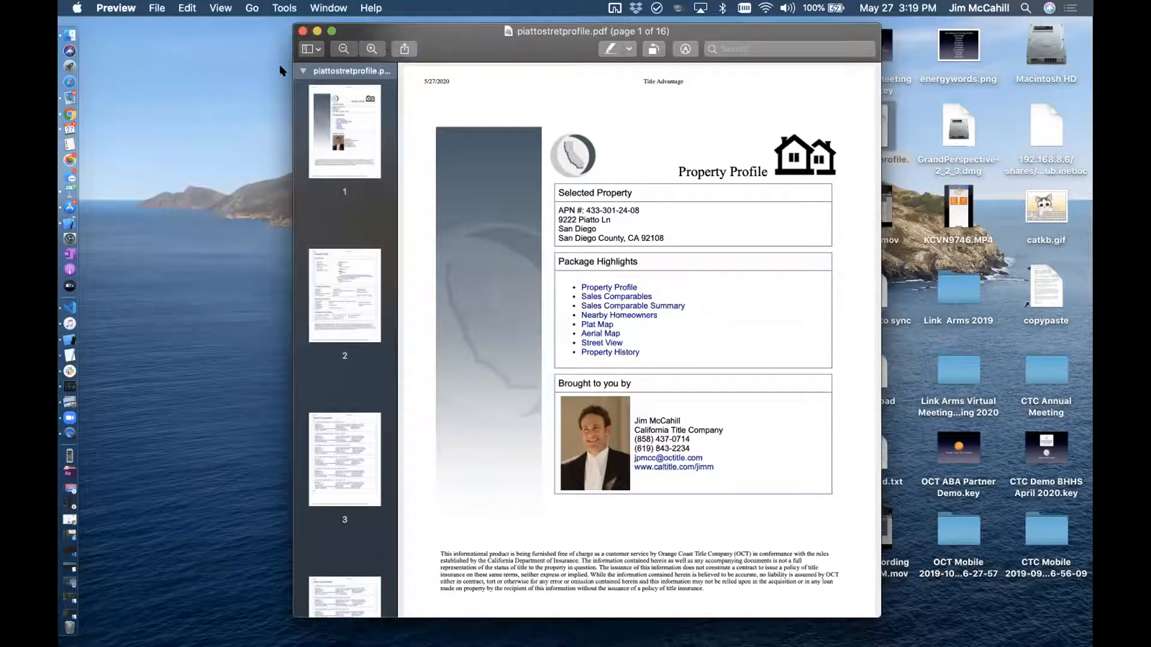
click(302, 31)
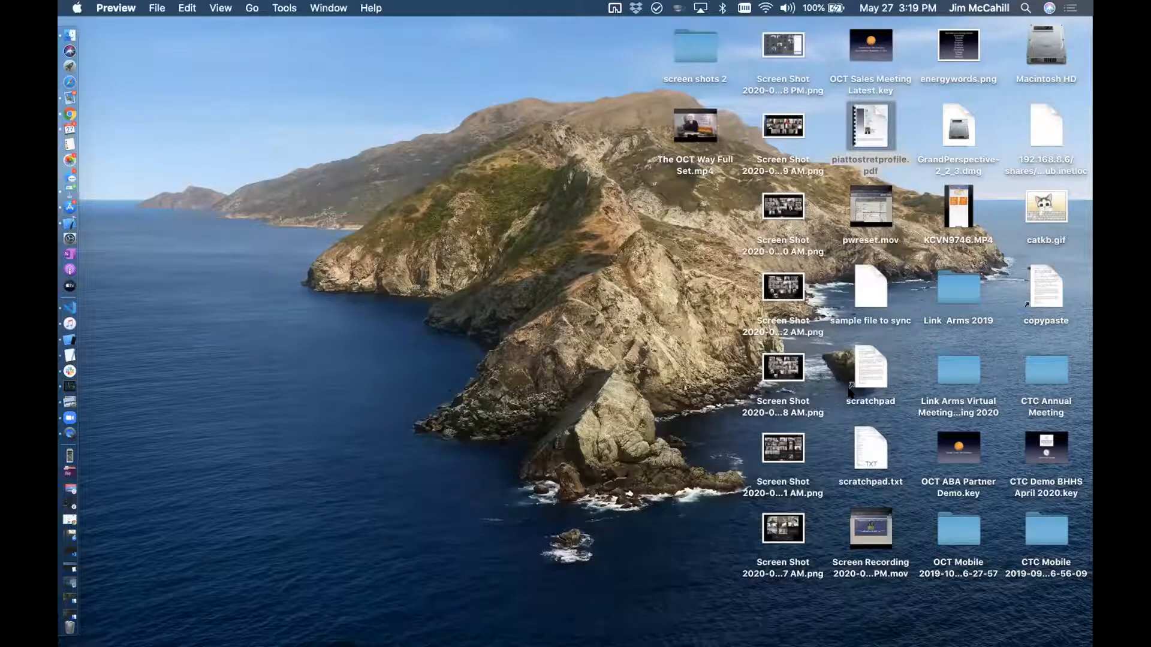
Switch to Chrome, close the property profile report tab and return to the Title Advantage home page.
click(70, 114)
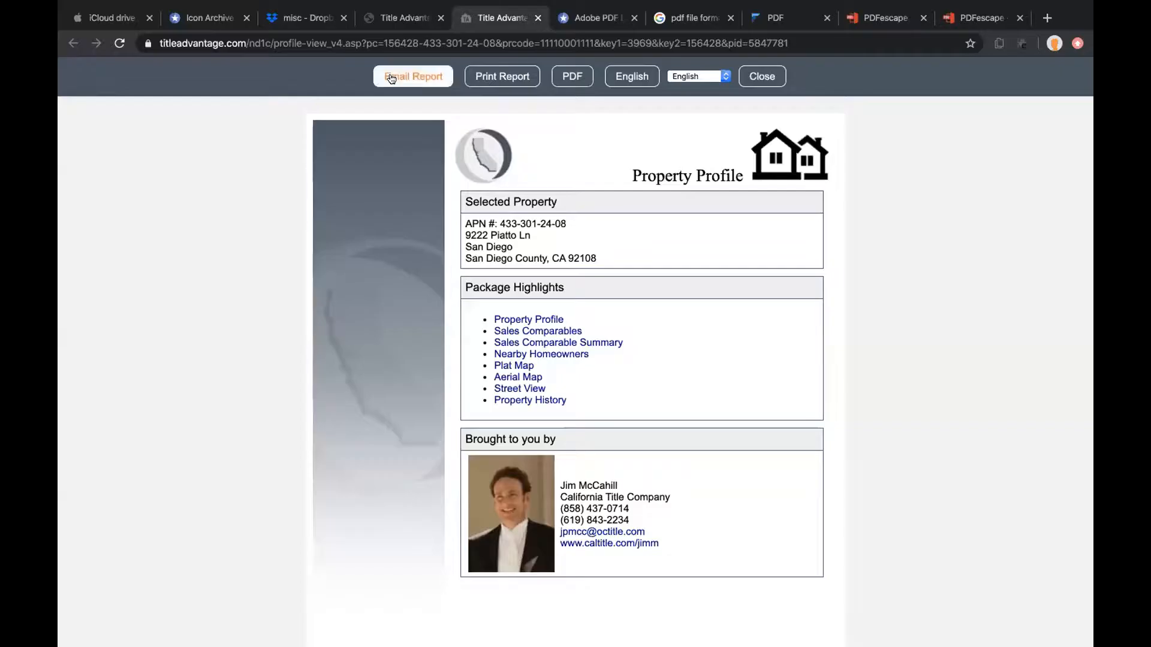
key(super+w)
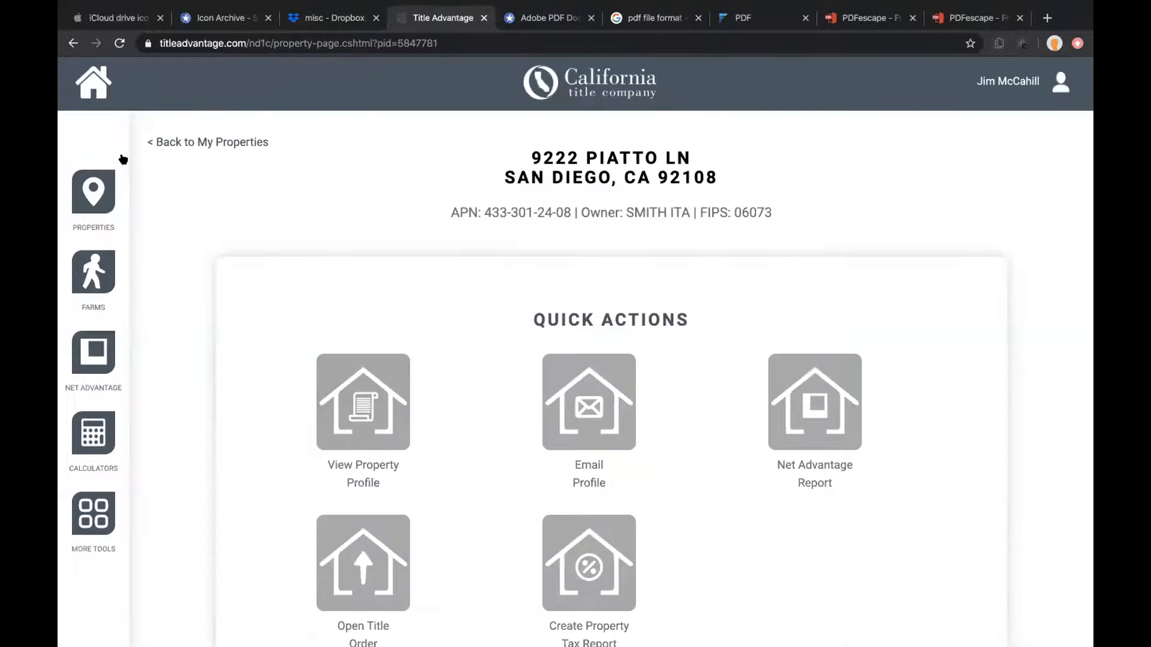
click(91, 74)
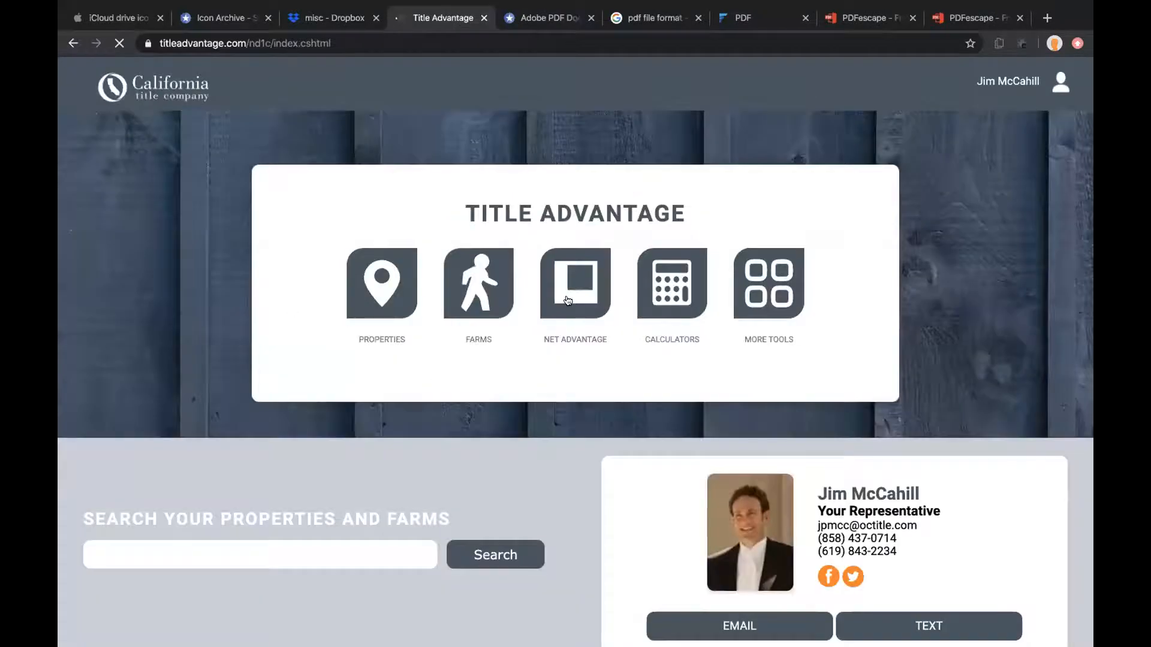
Open the Pacific Beach seller net report from the Net Advantage history.
click(567, 301)
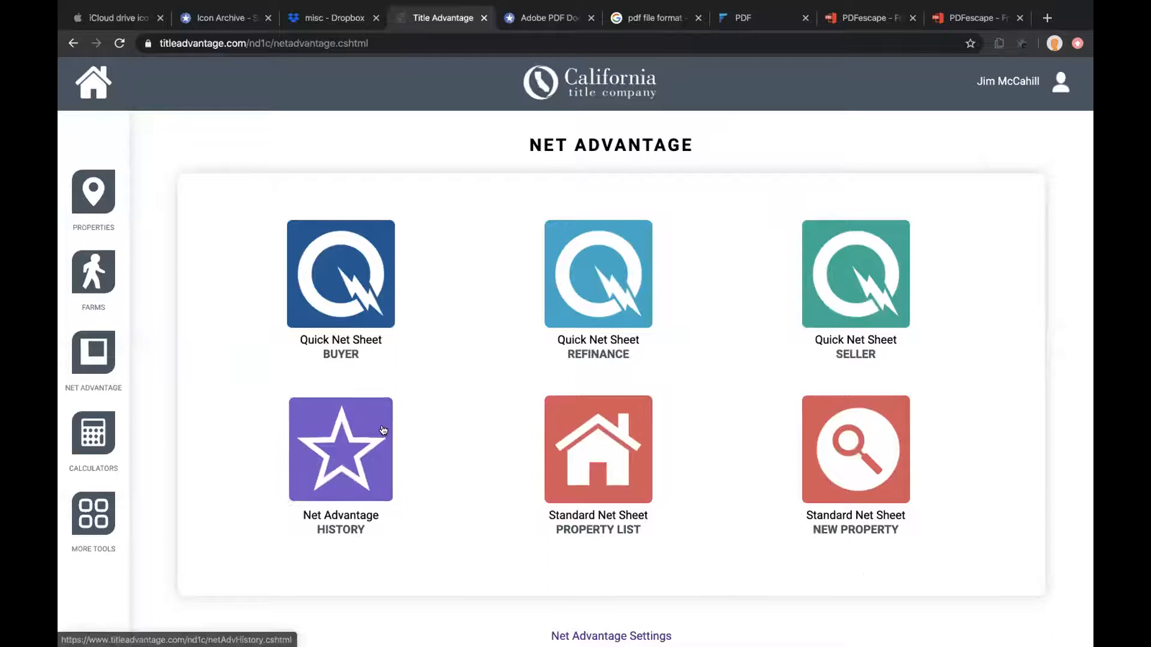
click(353, 432)
click(303, 289)
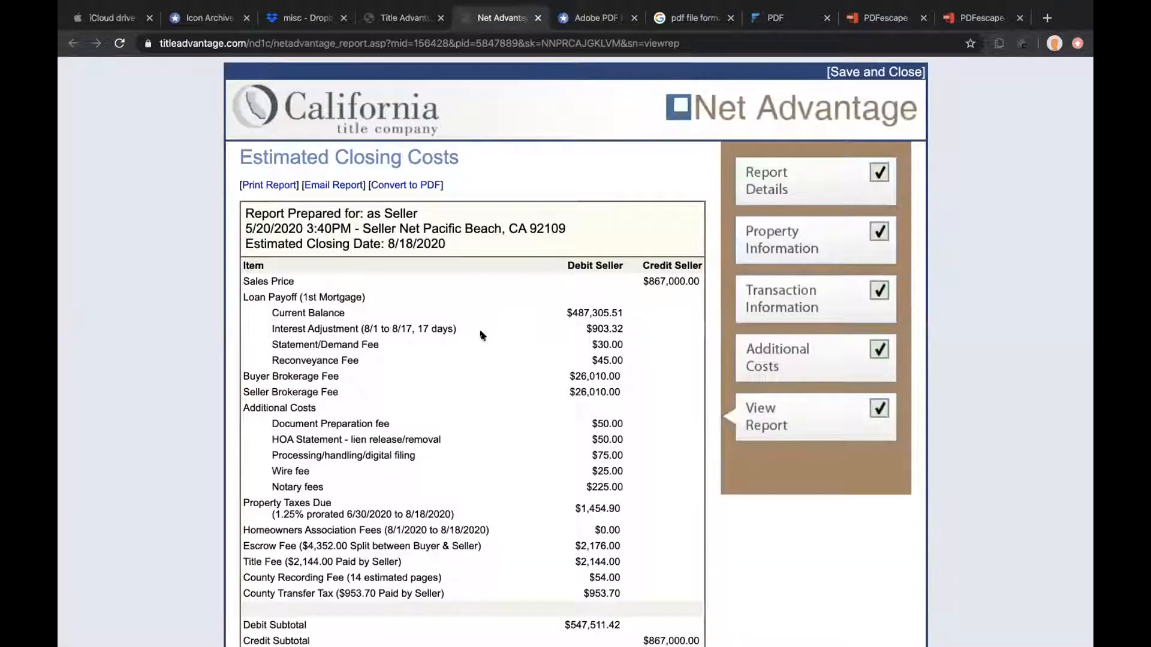
Convert the Estimated Closing Costs report to PDF and save it to the Desktop as piattonetsheet.pdf.
scroll(482, 336, down, 1)
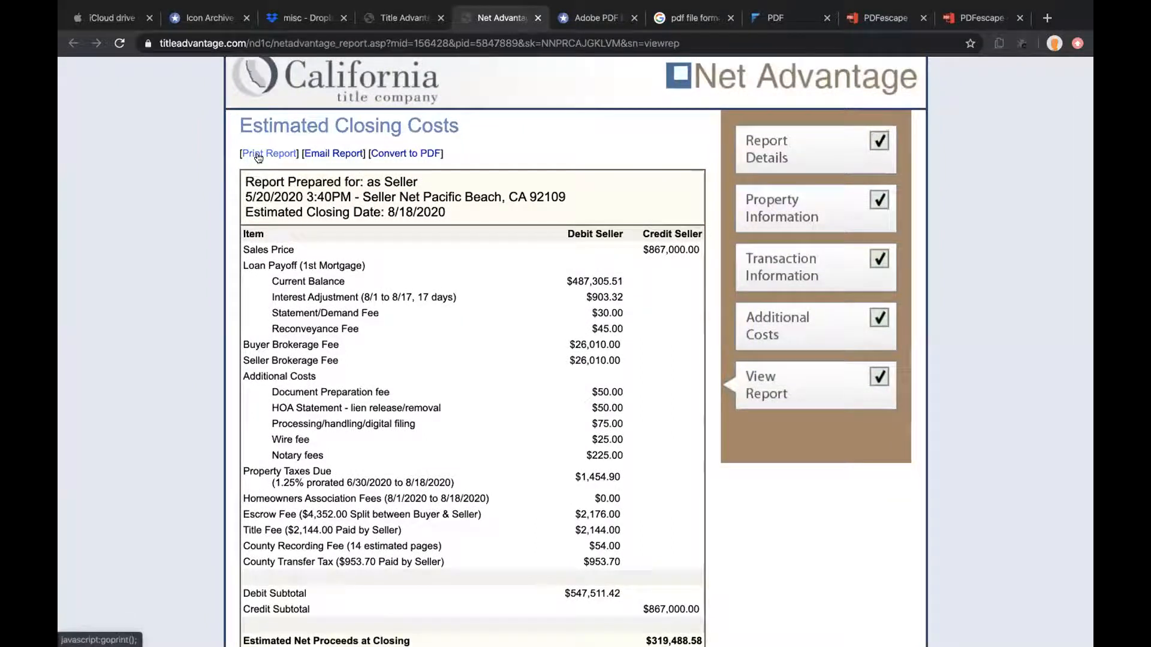
click(419, 154)
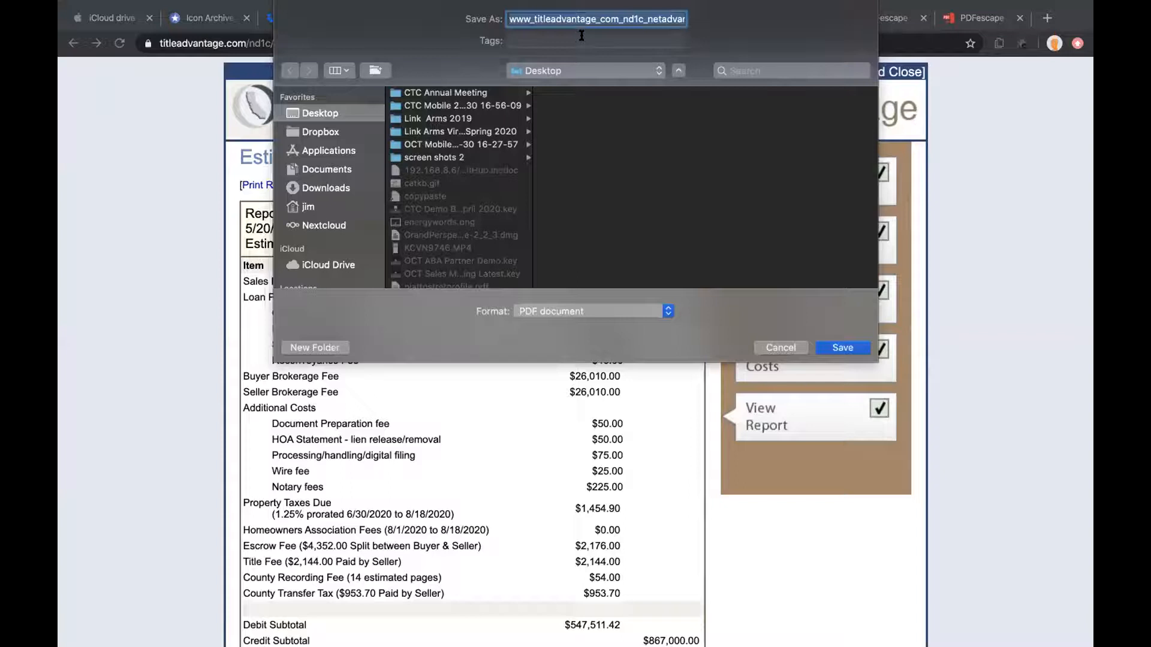
text(piattonetsheet.pdf)
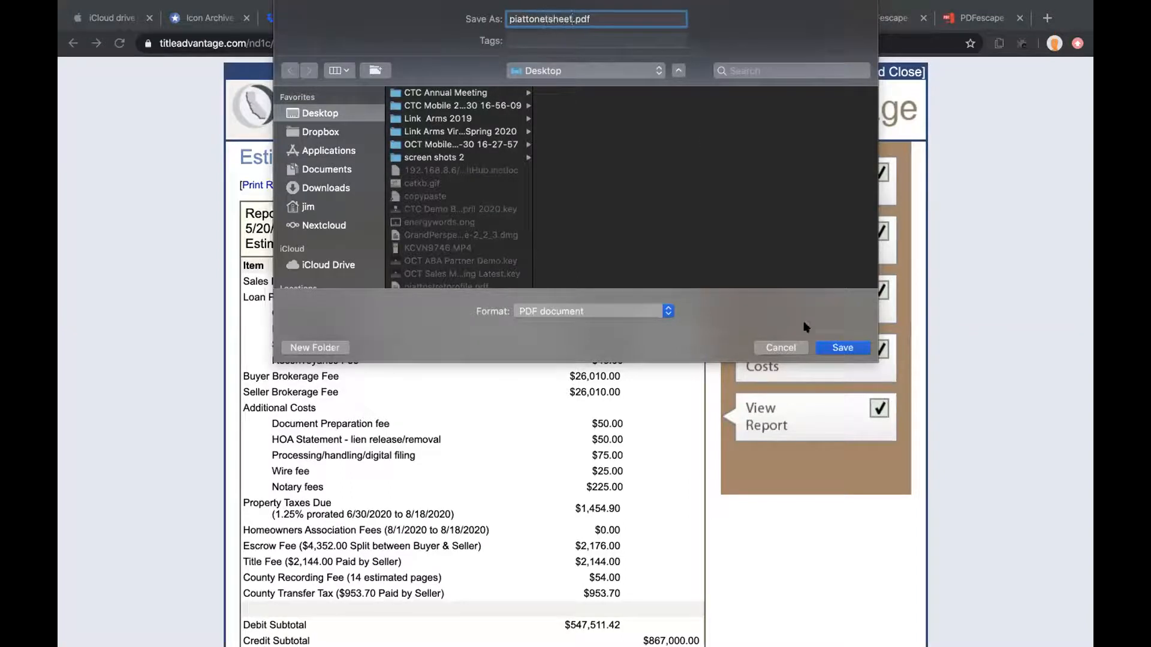
click(842, 348)
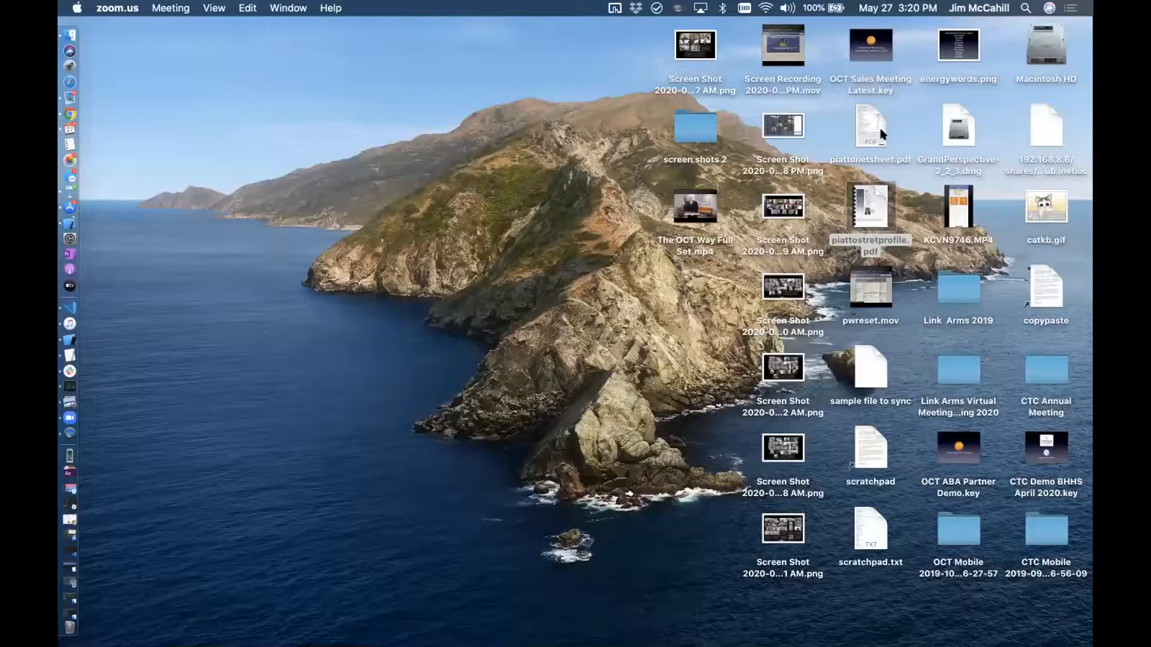
Open piattonetsheet.pdf from the desktop in Preview, view it with page thumbnails, and close its window.
click(866, 136)
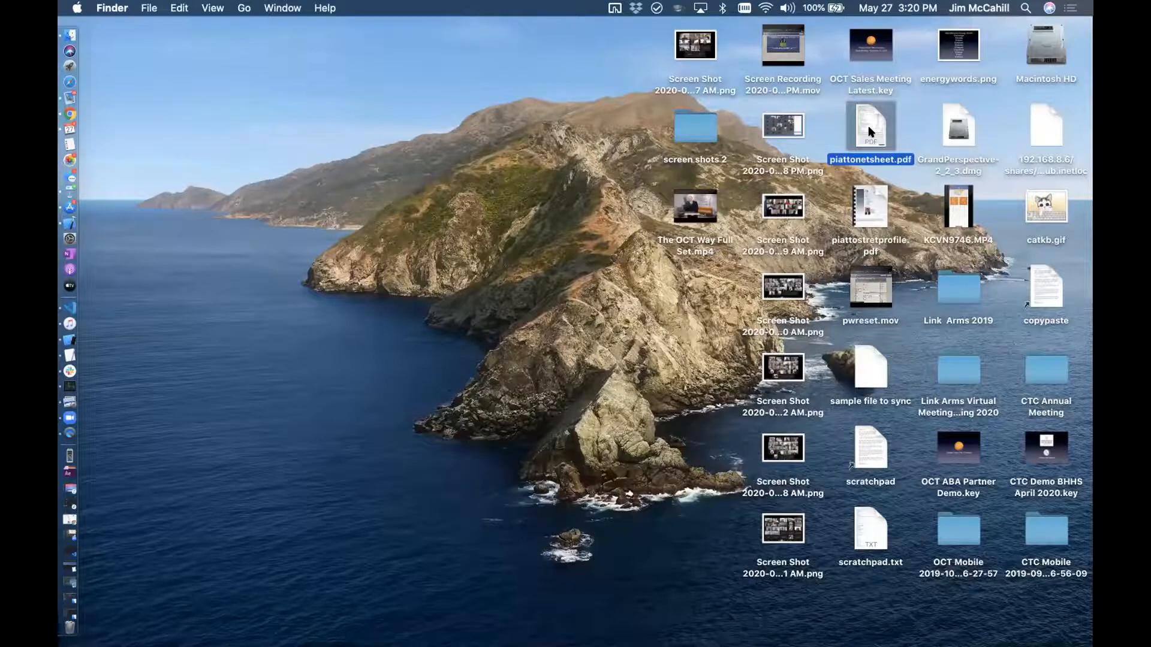
double_click(871, 132)
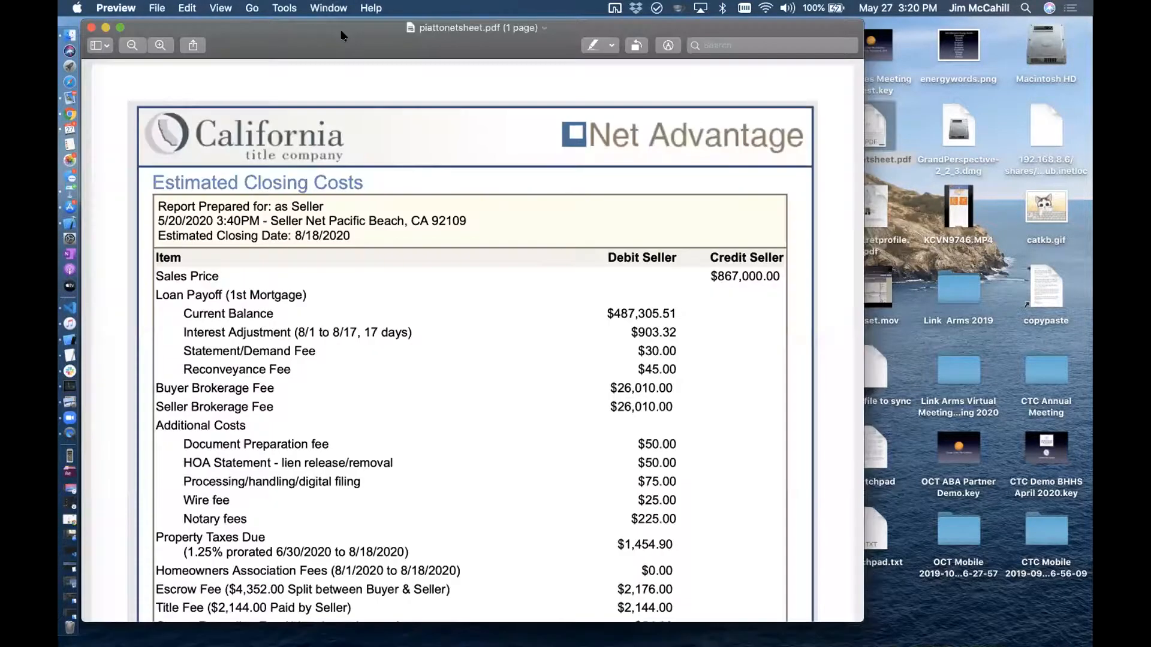
drag(341, 32, 494, 41)
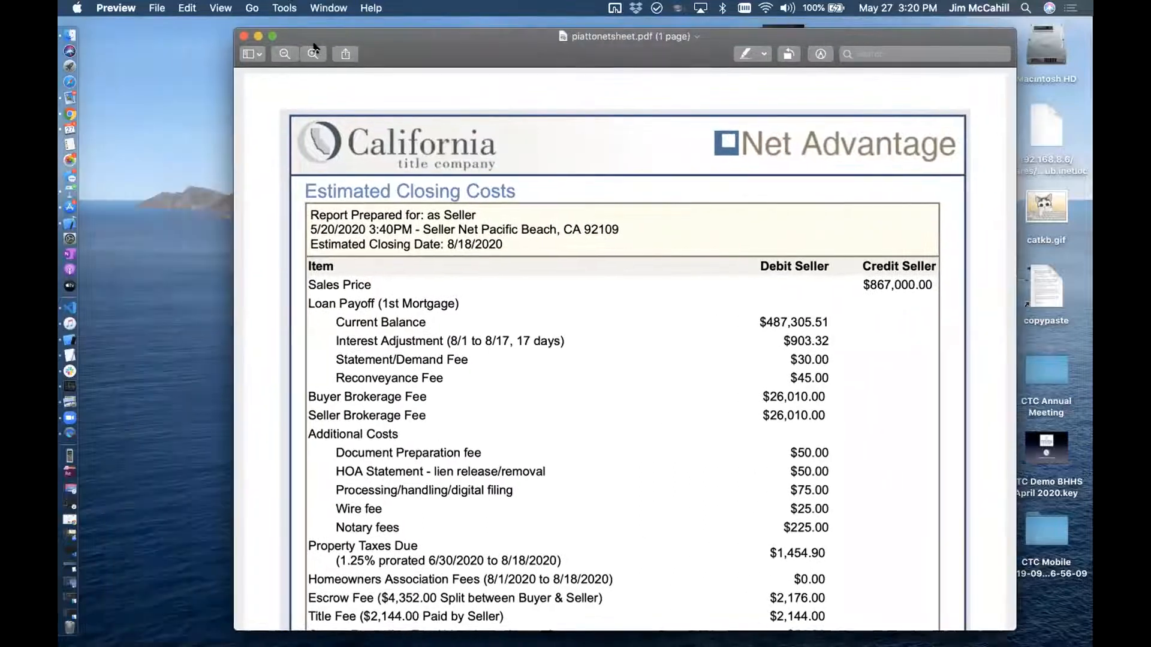
click(220, 8)
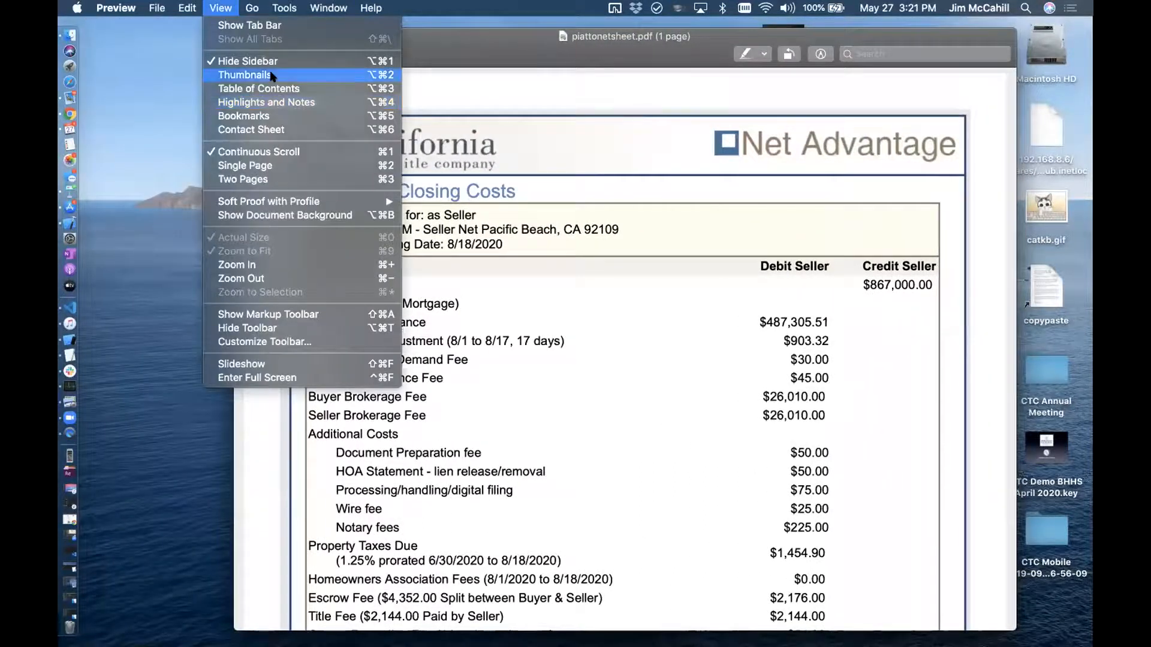
click(270, 74)
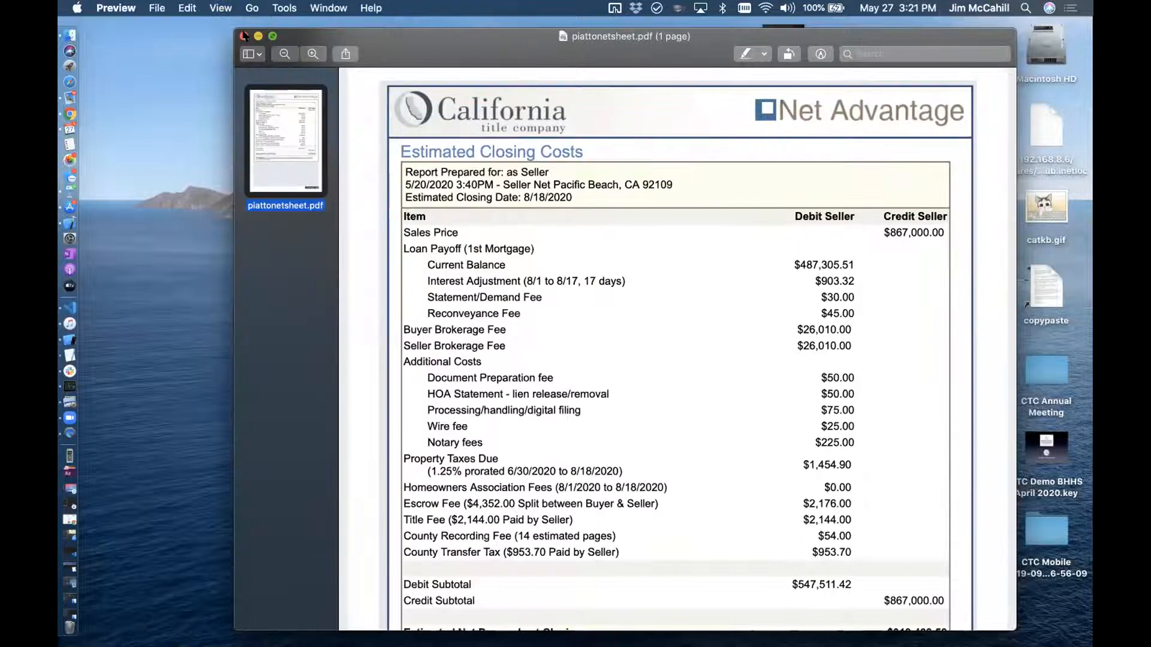
click(244, 36)
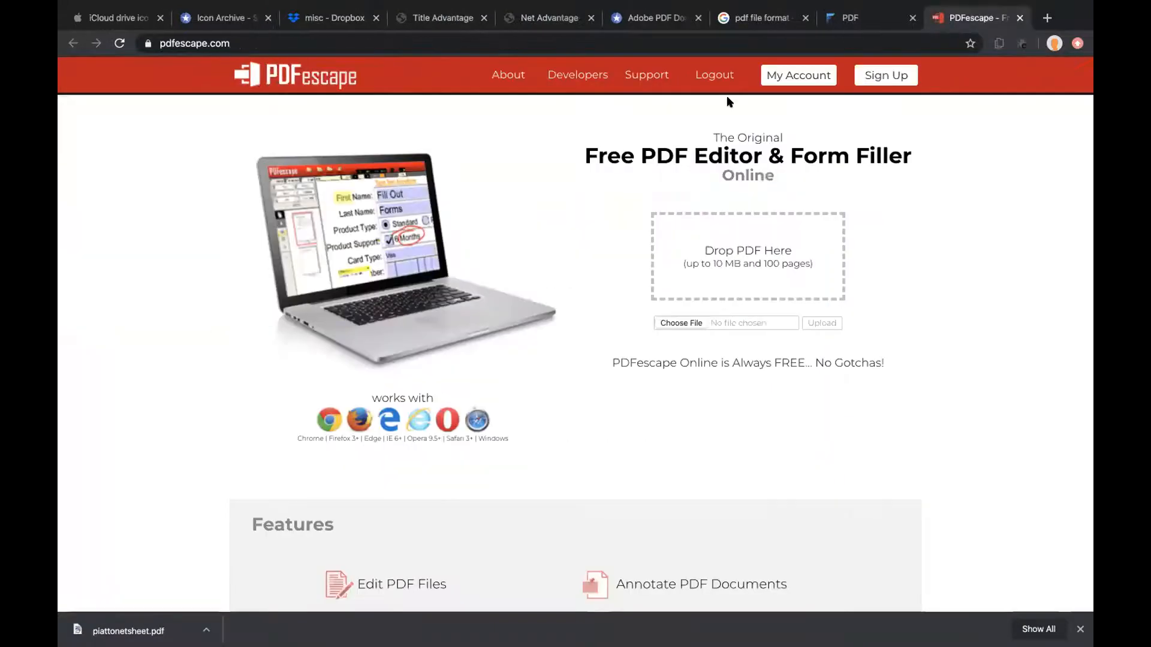
Upload piattostretprofile.pdf from the Desktop to the PDFescape online editor at pdfescape.com.
click(243, 40)
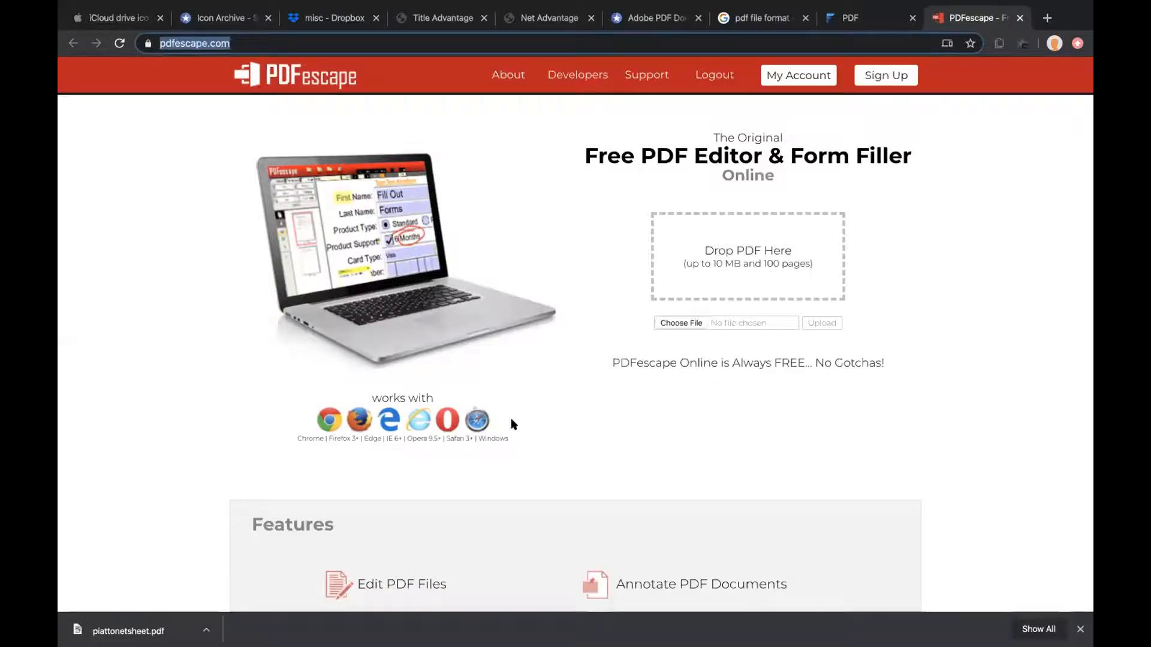
scroll(325, 379, down, 1)
scroll(324, 379, up, 1)
click(672, 324)
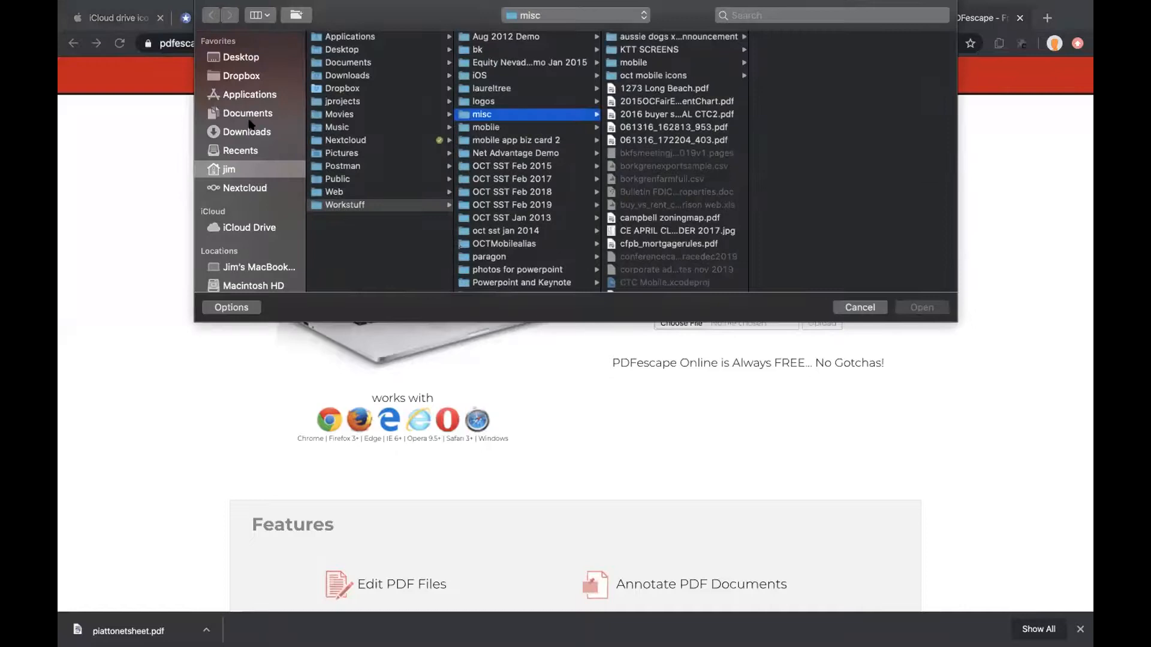
click(235, 58)
scroll(388, 116, down, 3)
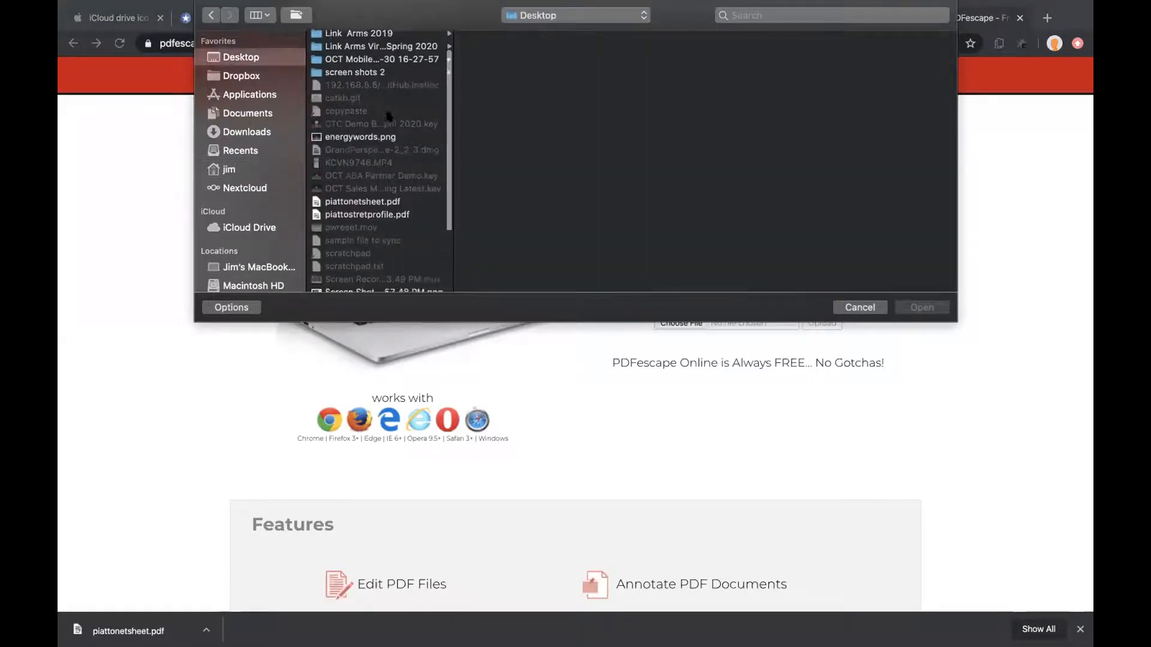
click(367, 198)
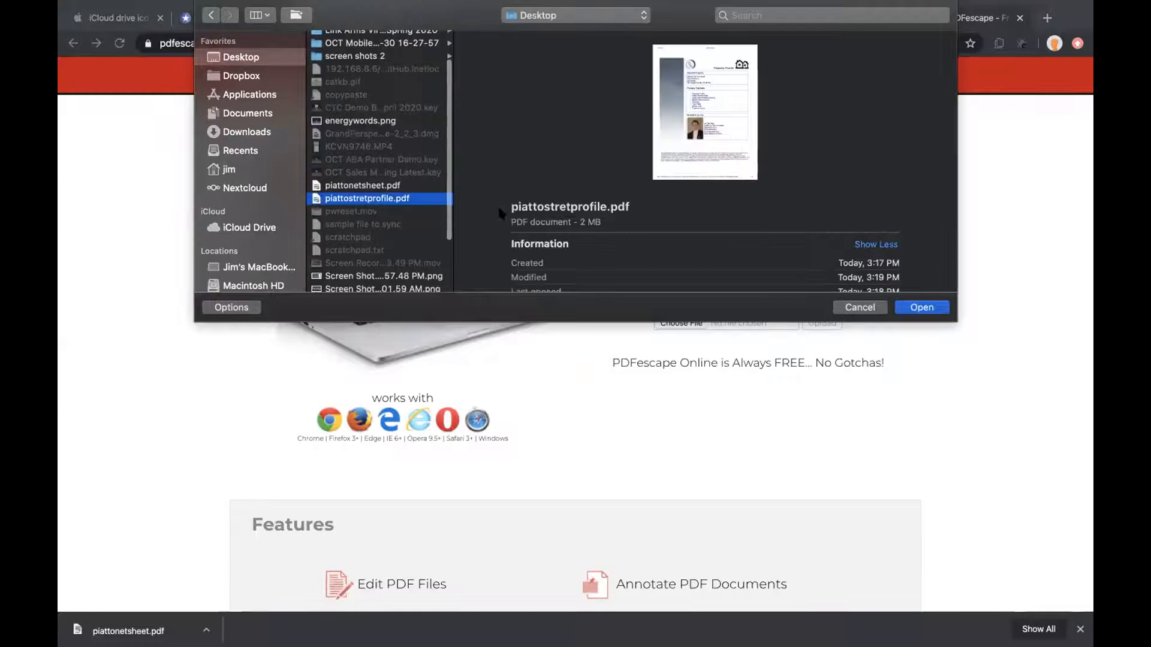
click(918, 309)
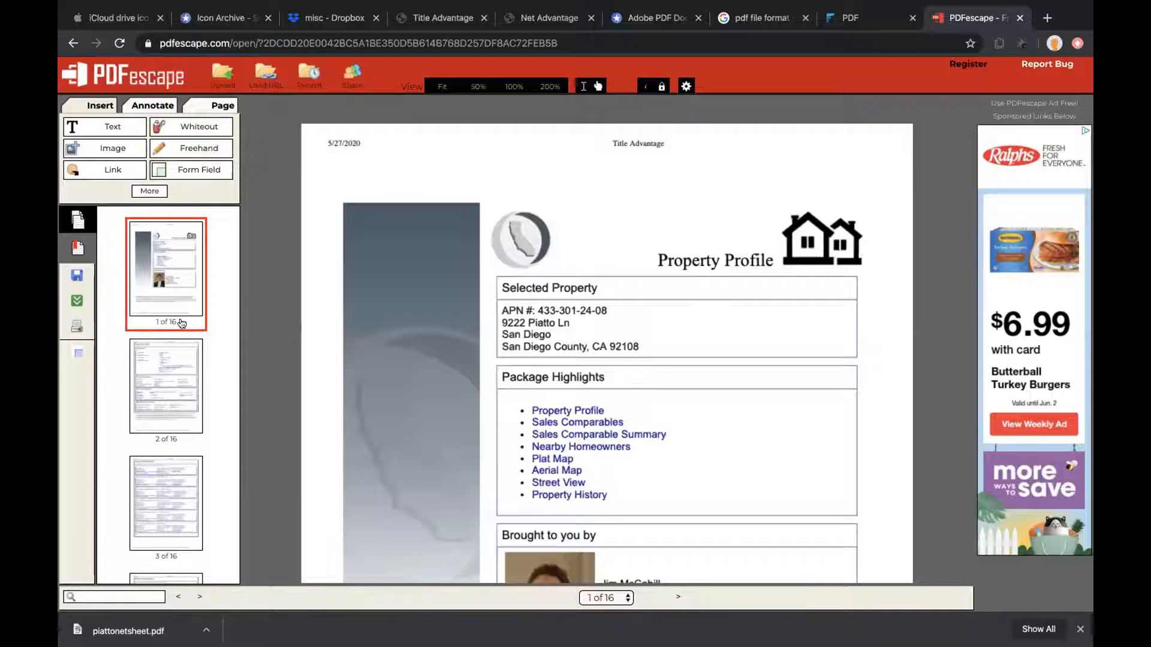
Look through the opening pages of the property profile, comparing the Property Profile and Sales Comparables pages.
click(170, 384)
click(158, 491)
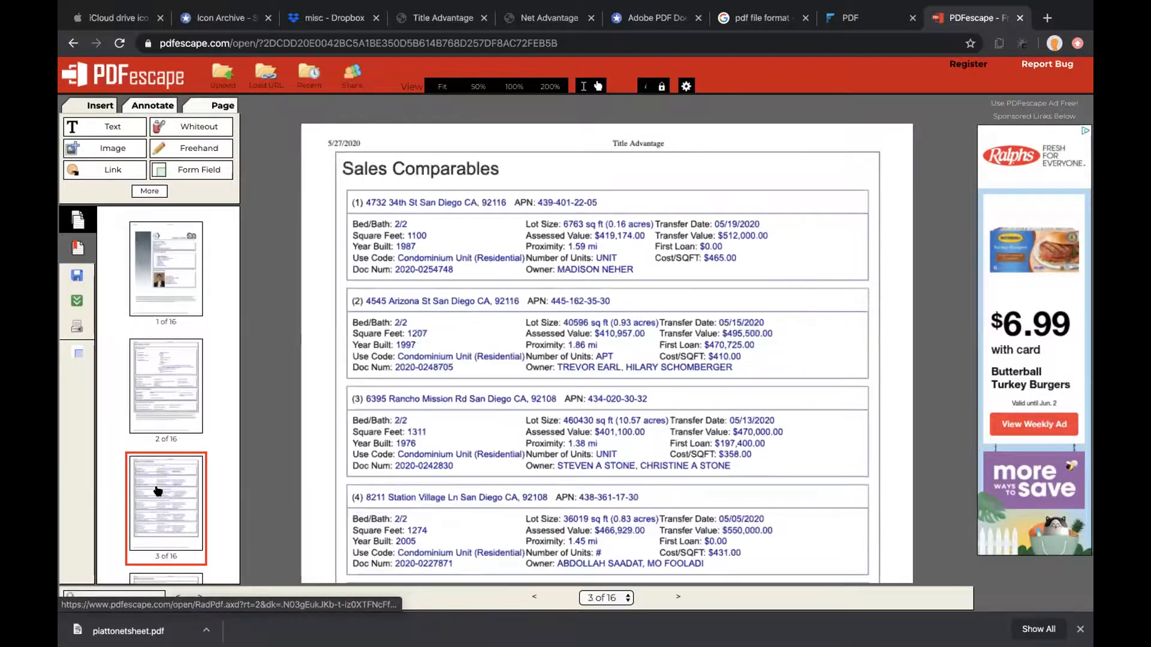
scroll(158, 491, down, 6)
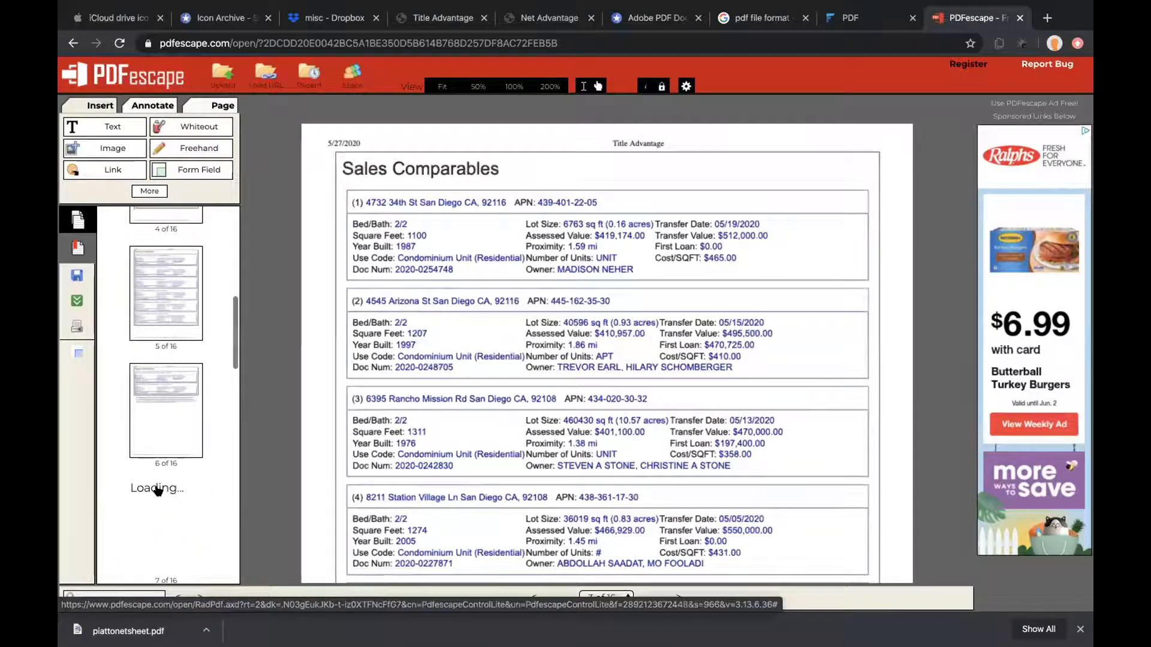
scroll(158, 488, up, 6)
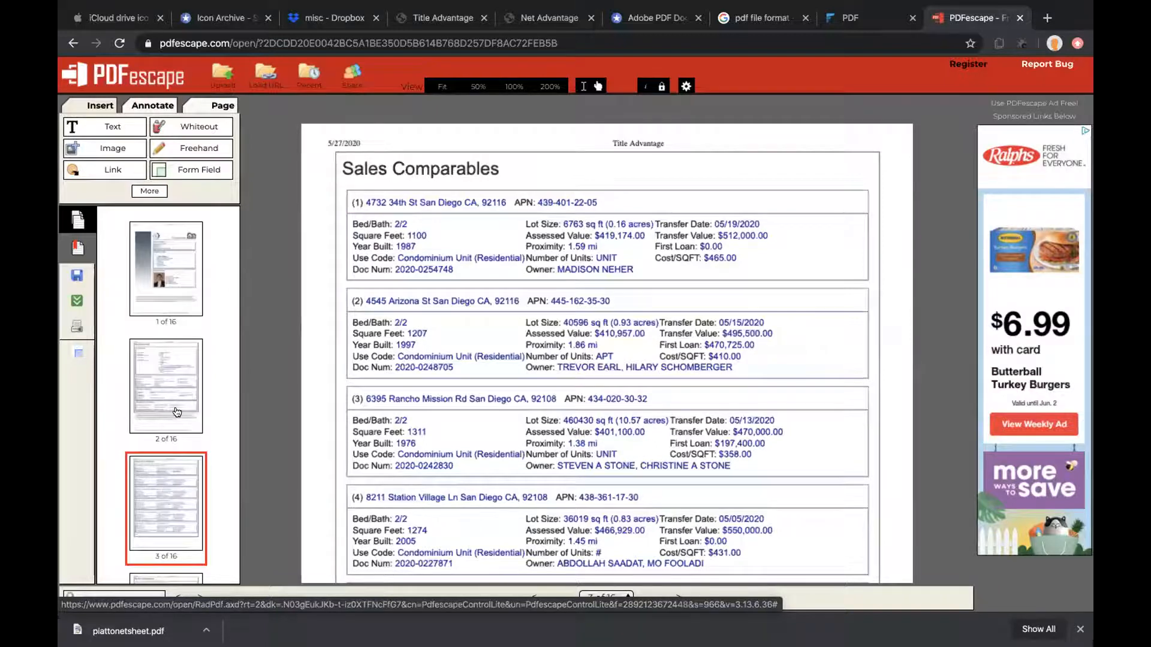
click(168, 413)
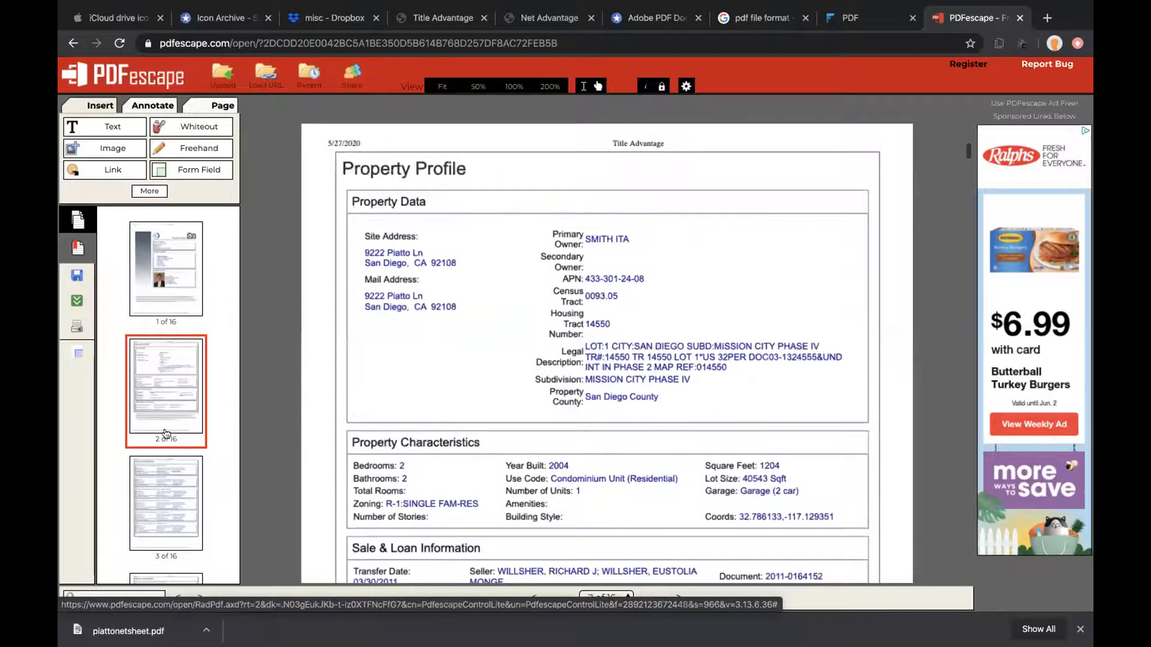
click(158, 557)
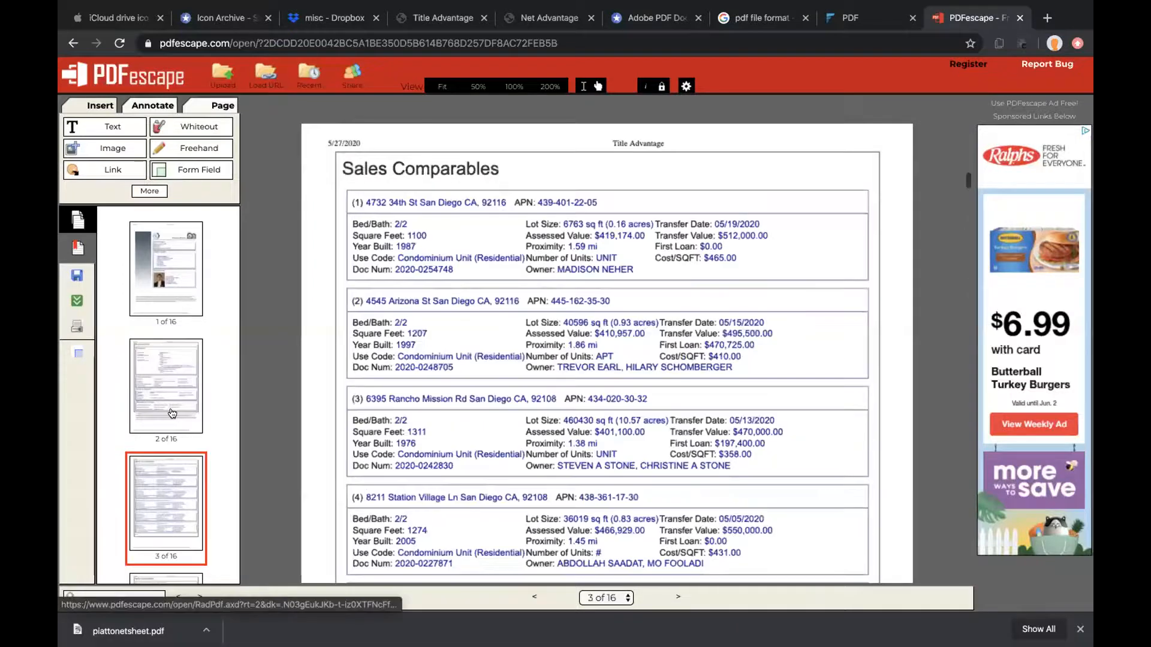
click(173, 414)
scroll(171, 404, down, 3)
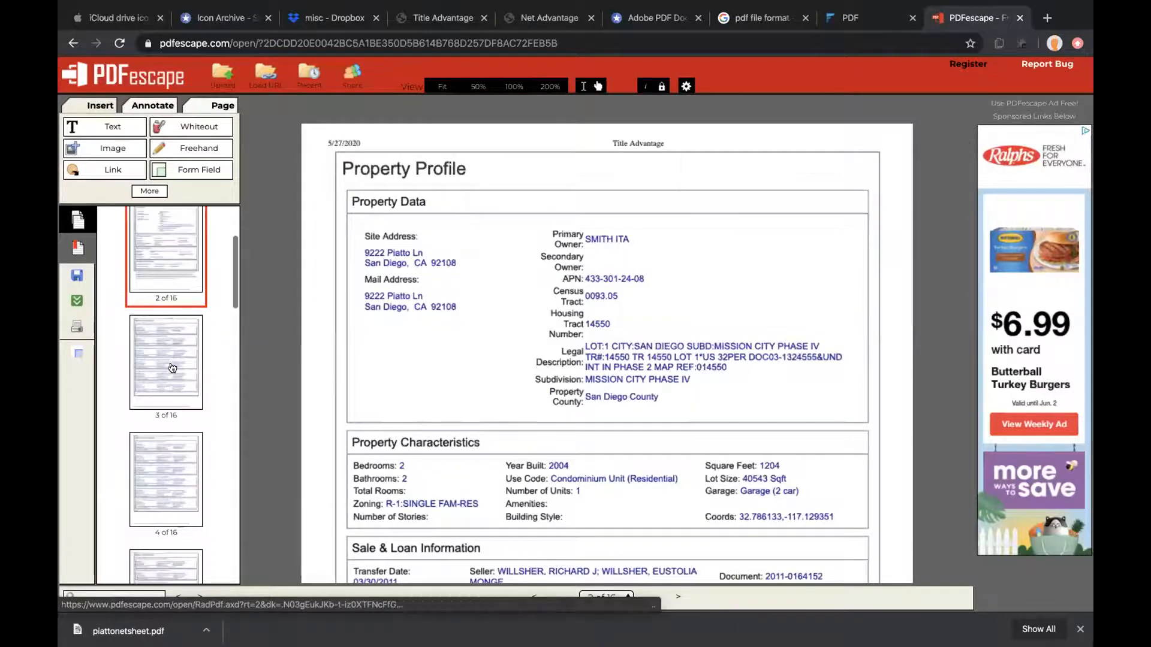
scroll(172, 366, up, 2)
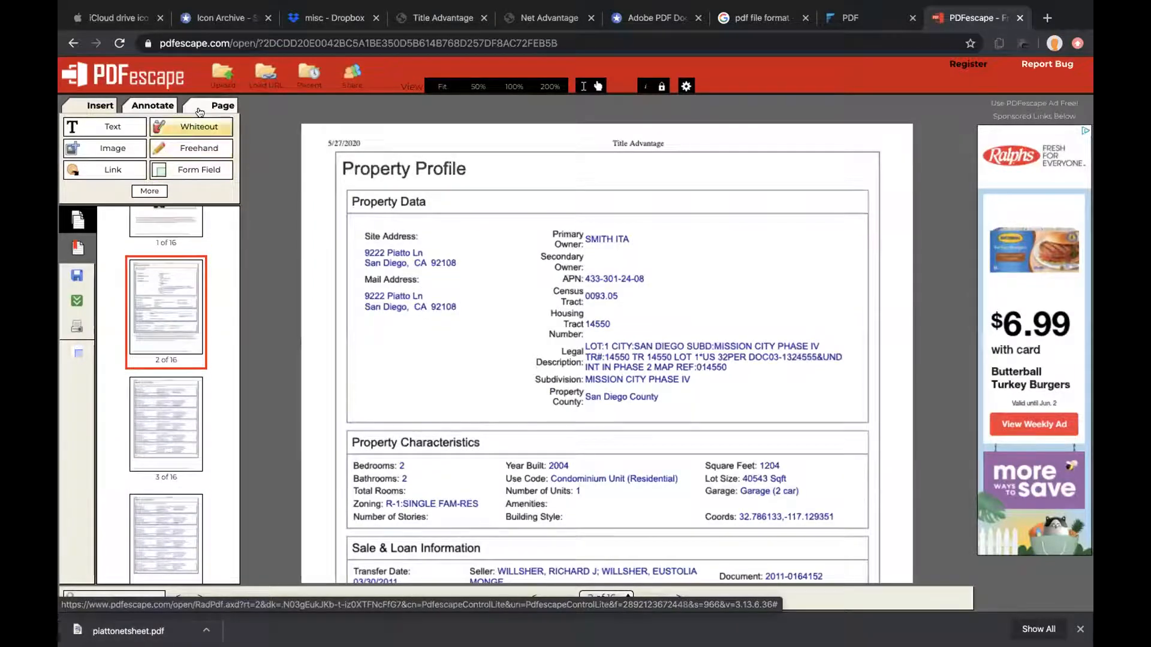
Delete the nearly empty Property History page at the end of the profile, page 16.
click(223, 105)
click(127, 132)
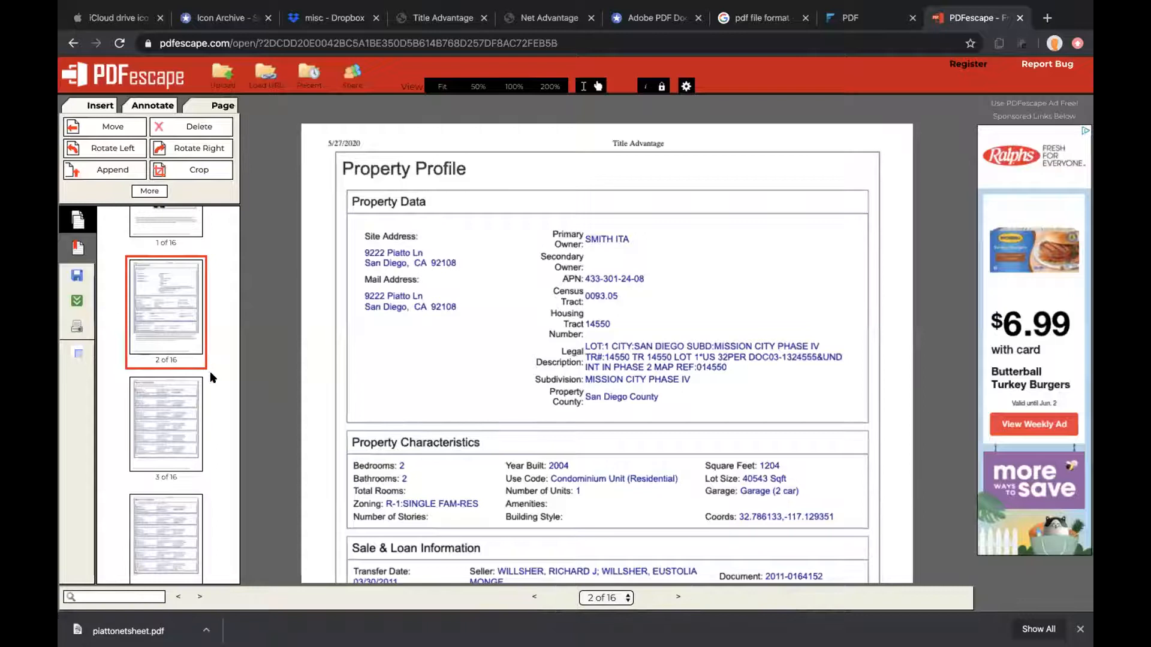
scroll(174, 461, down, 15)
scroll(175, 461, down, 5)
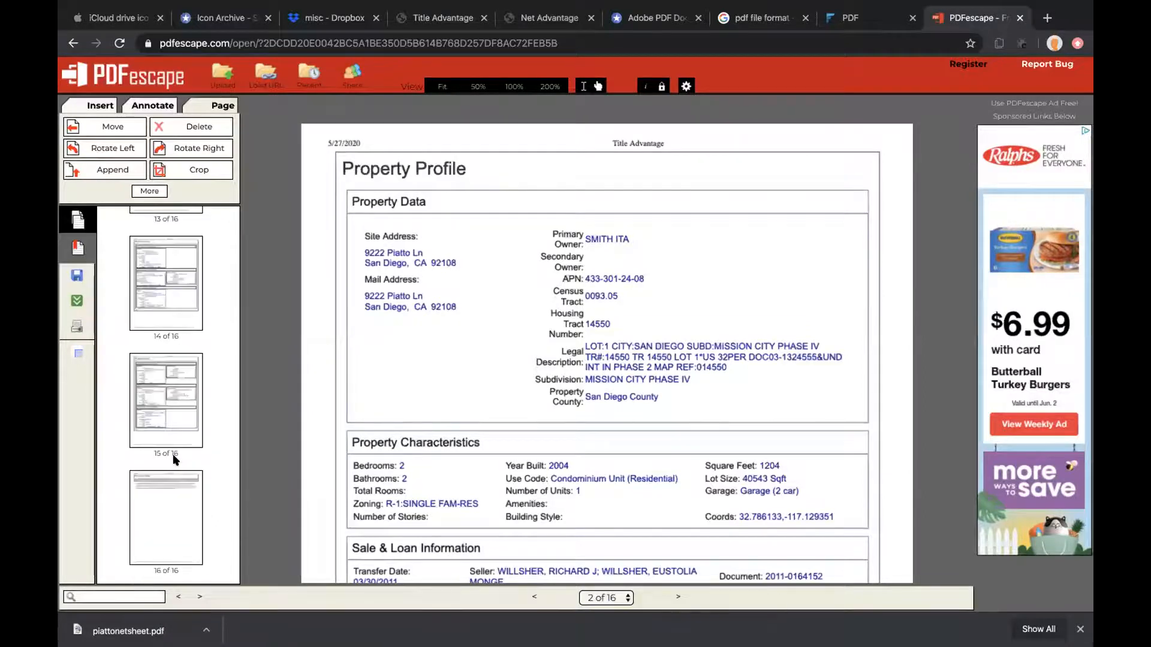
click(165, 507)
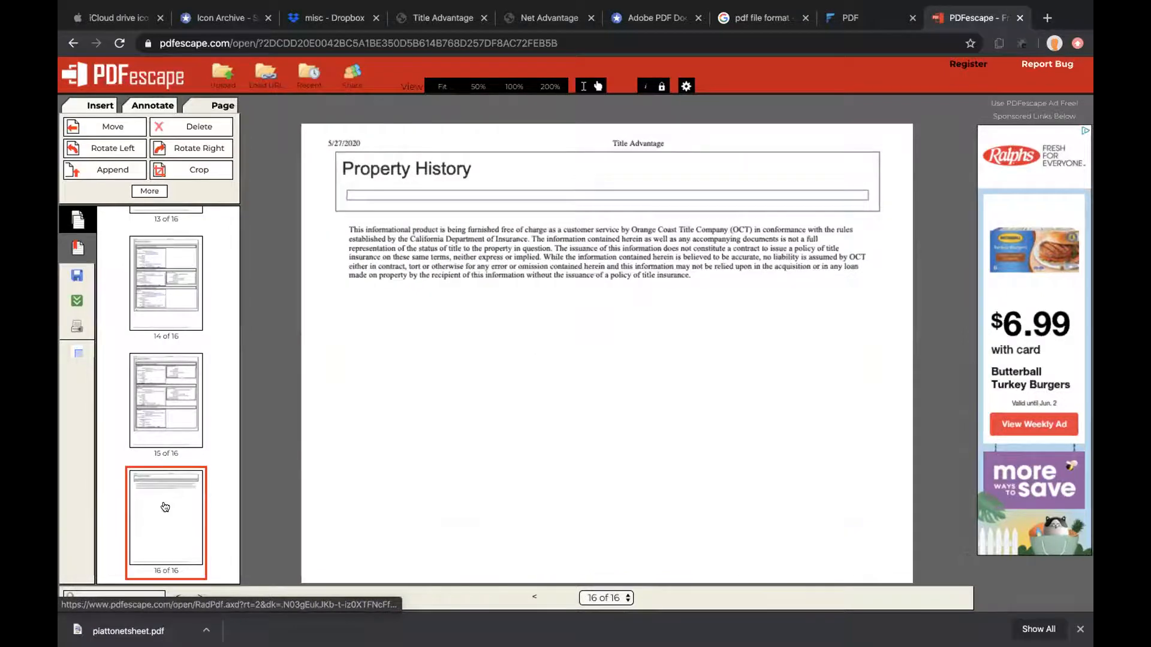
click(170, 397)
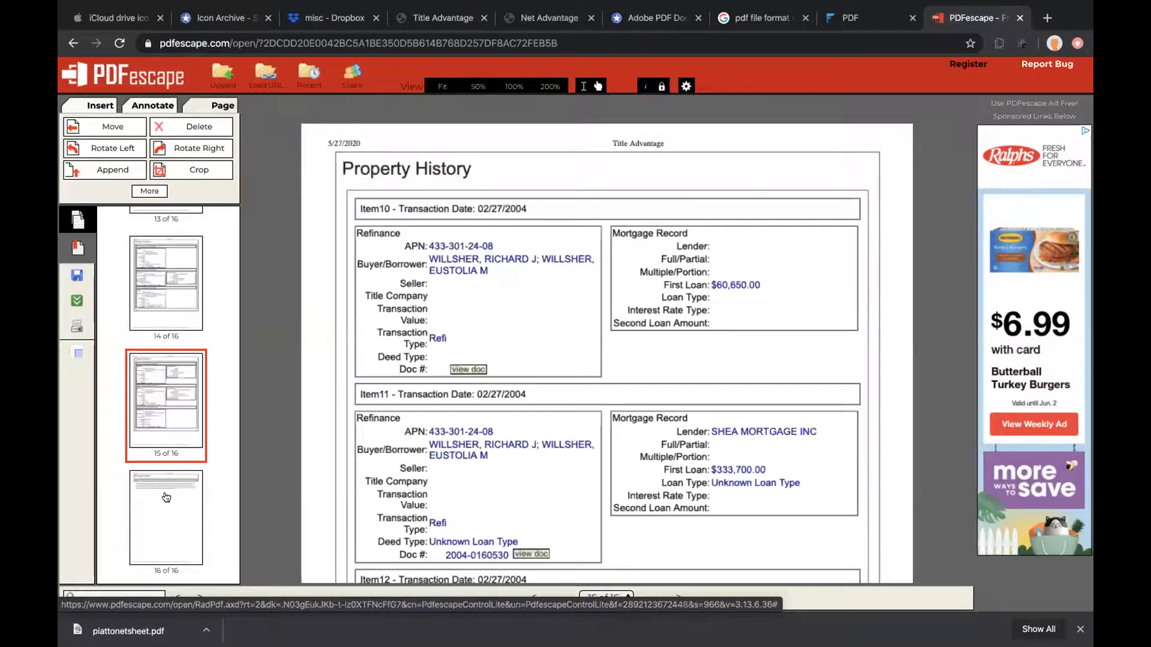
click(166, 498)
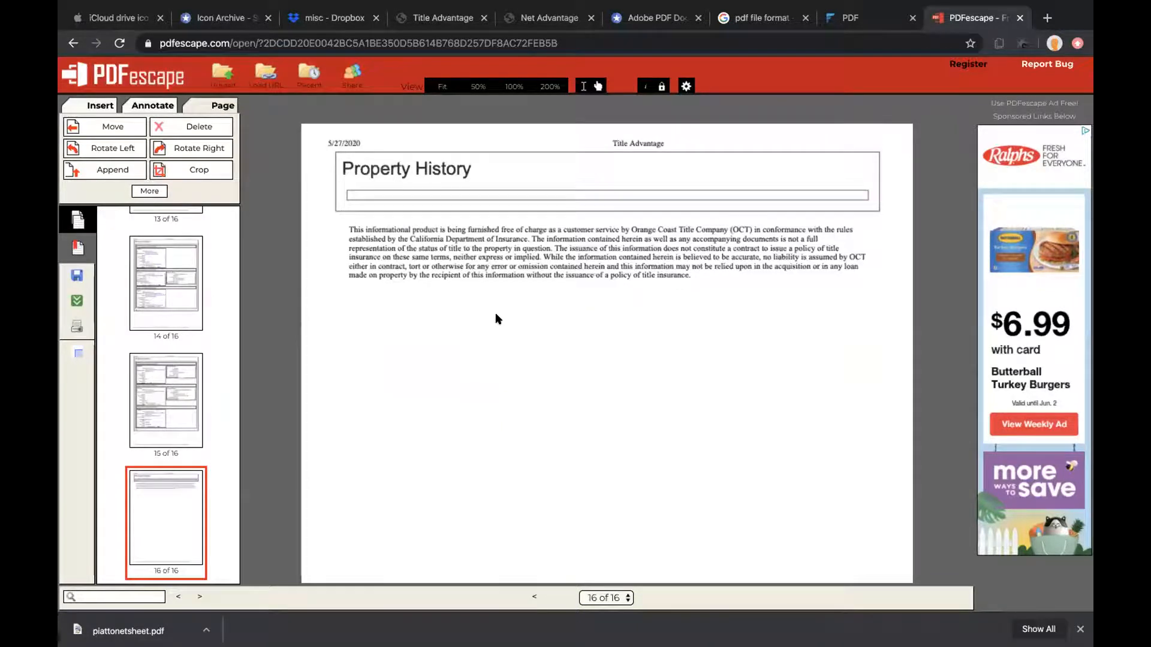
click(194, 127)
click(498, 375)
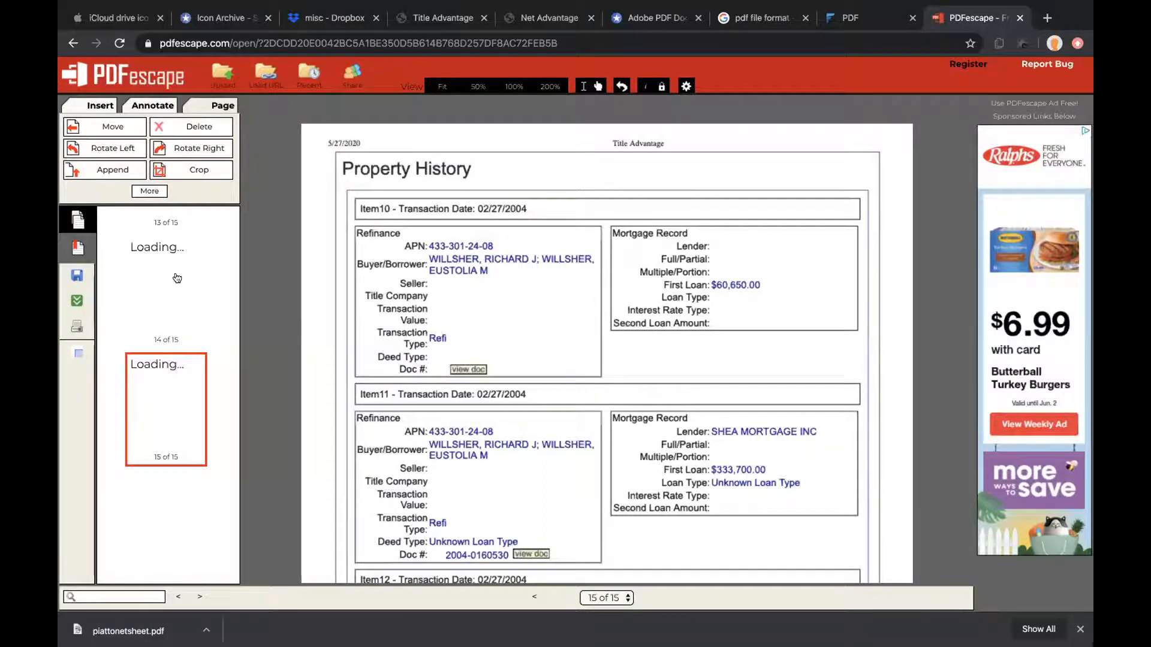
Save the document and append piattonetsheet.pdf from the Desktop to the end of the profile.
click(106, 174)
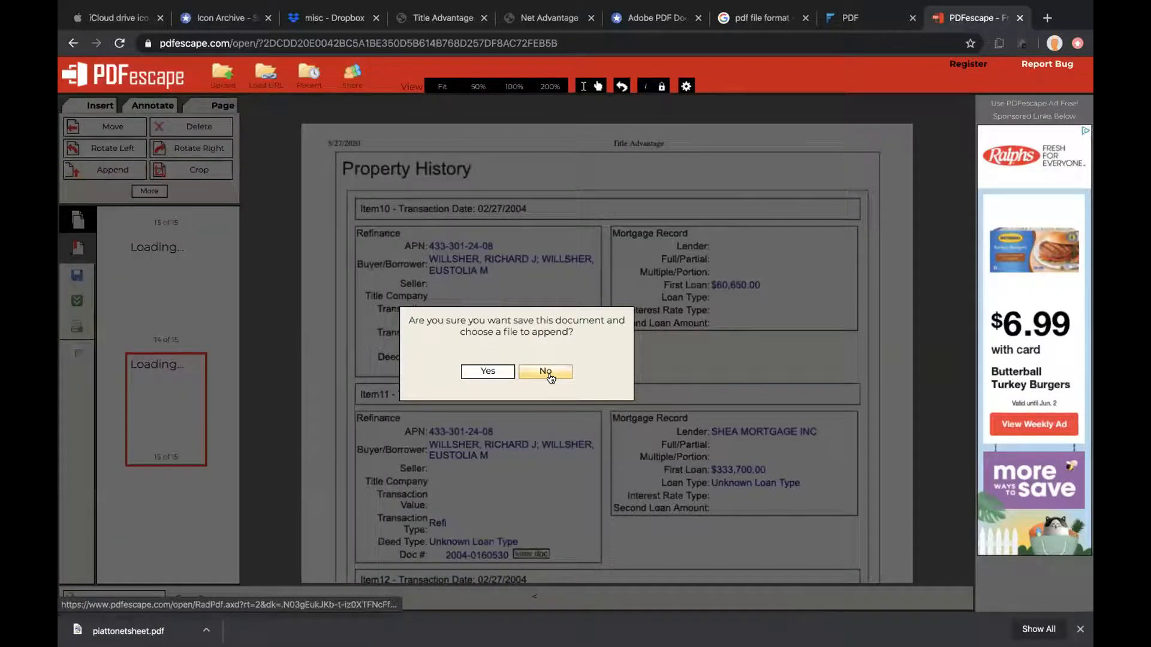
click(487, 372)
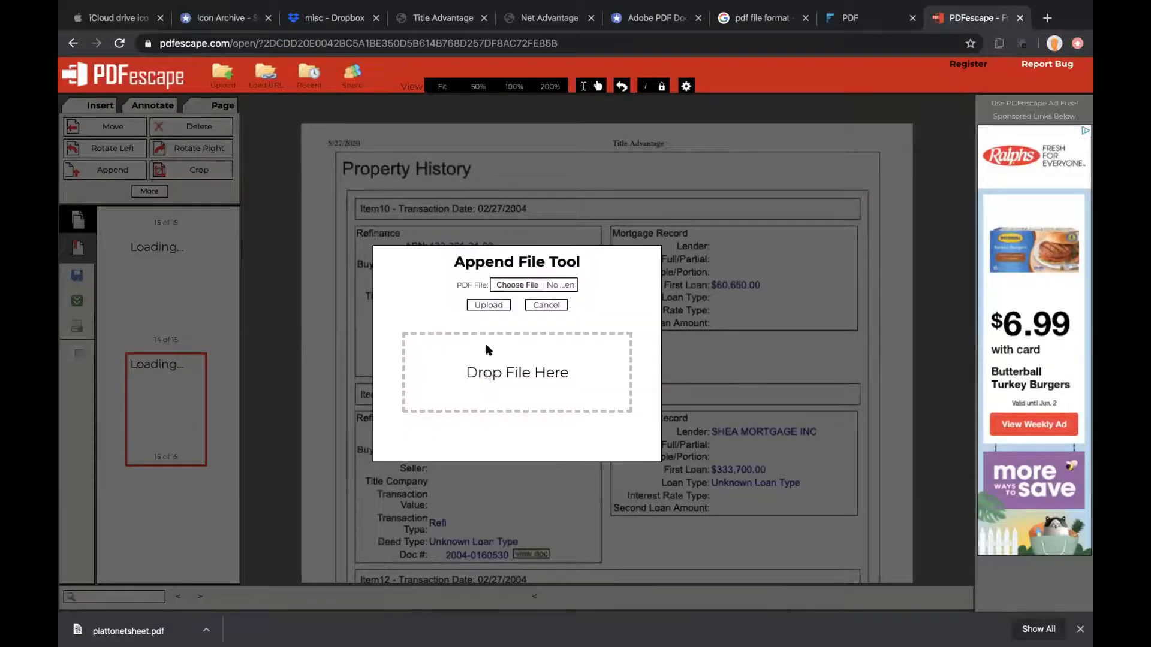
click(515, 285)
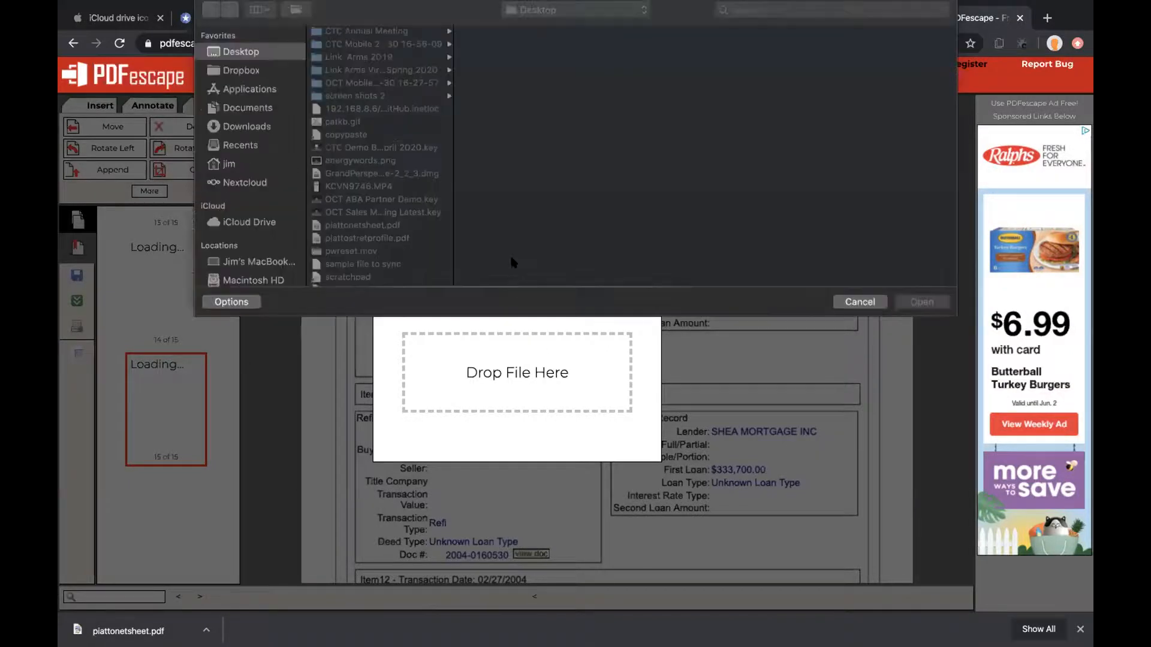
click(365, 231)
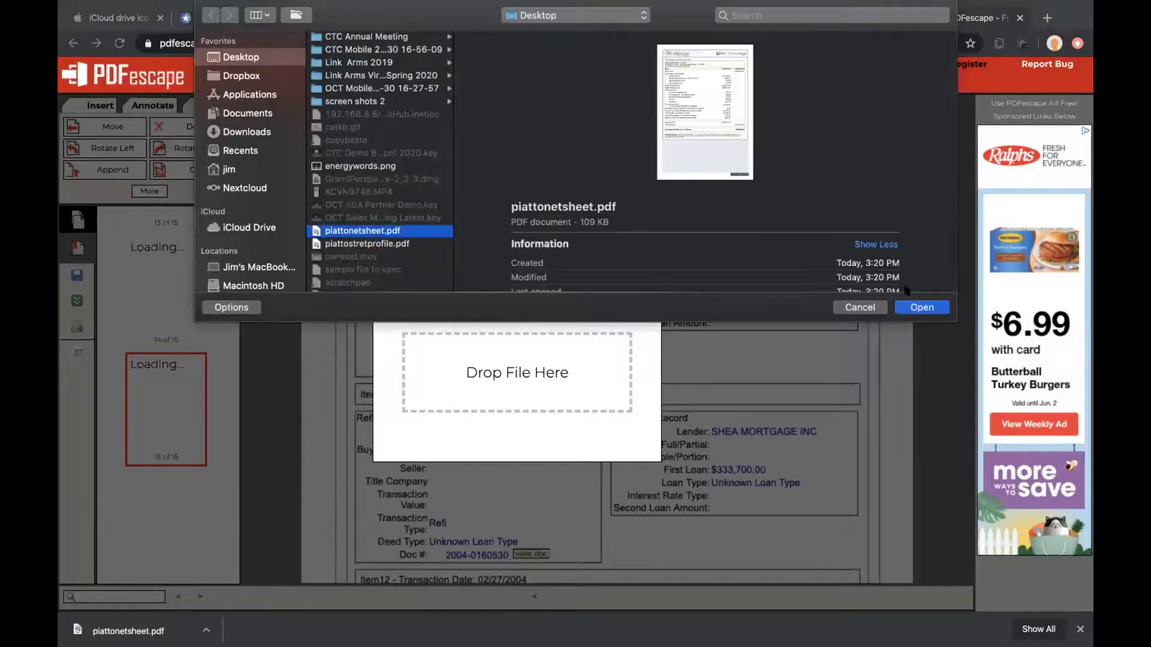
click(920, 308)
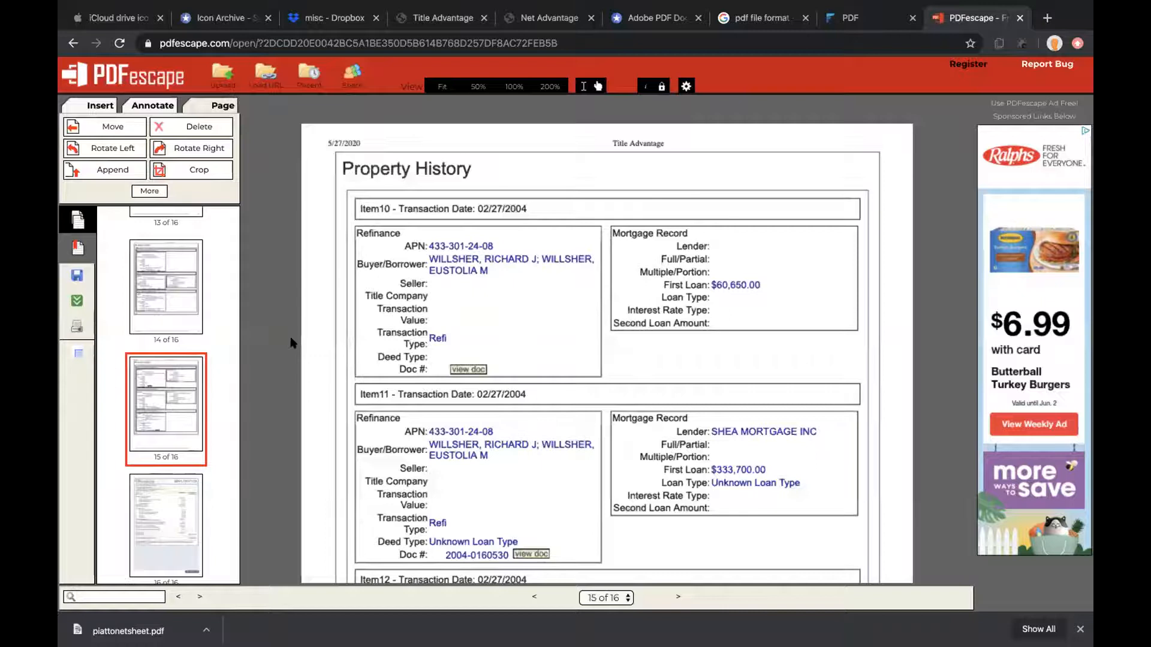
Check the last Property History pages and the appended Estimated Closing Costs page, and return to page 1.
click(172, 310)
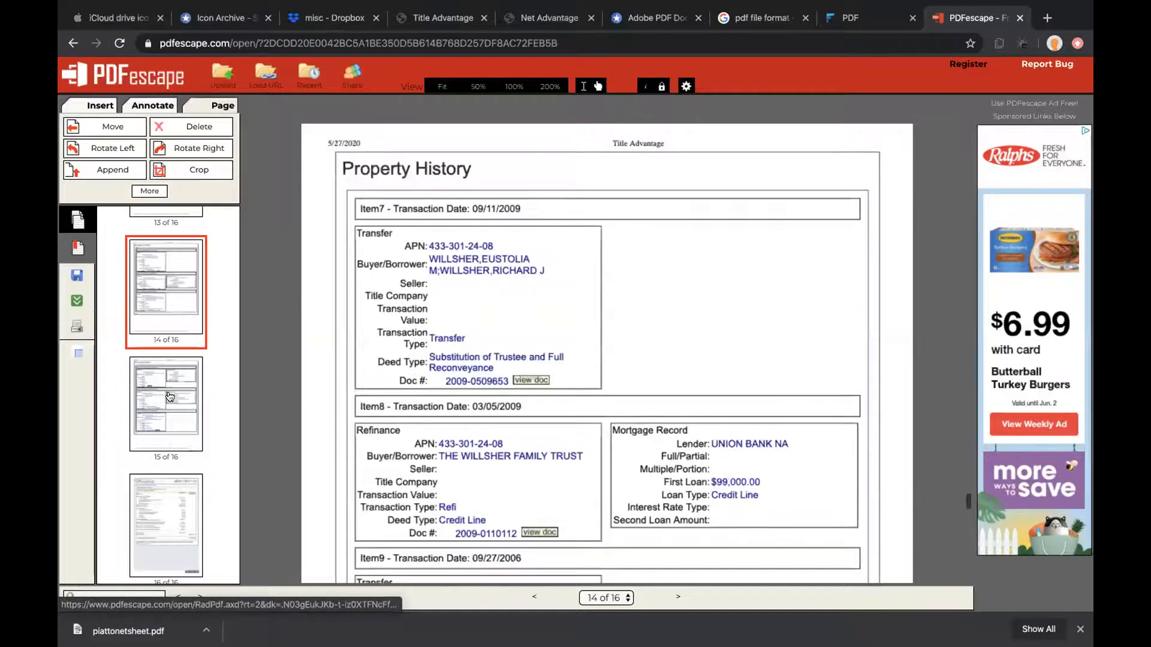
click(169, 396)
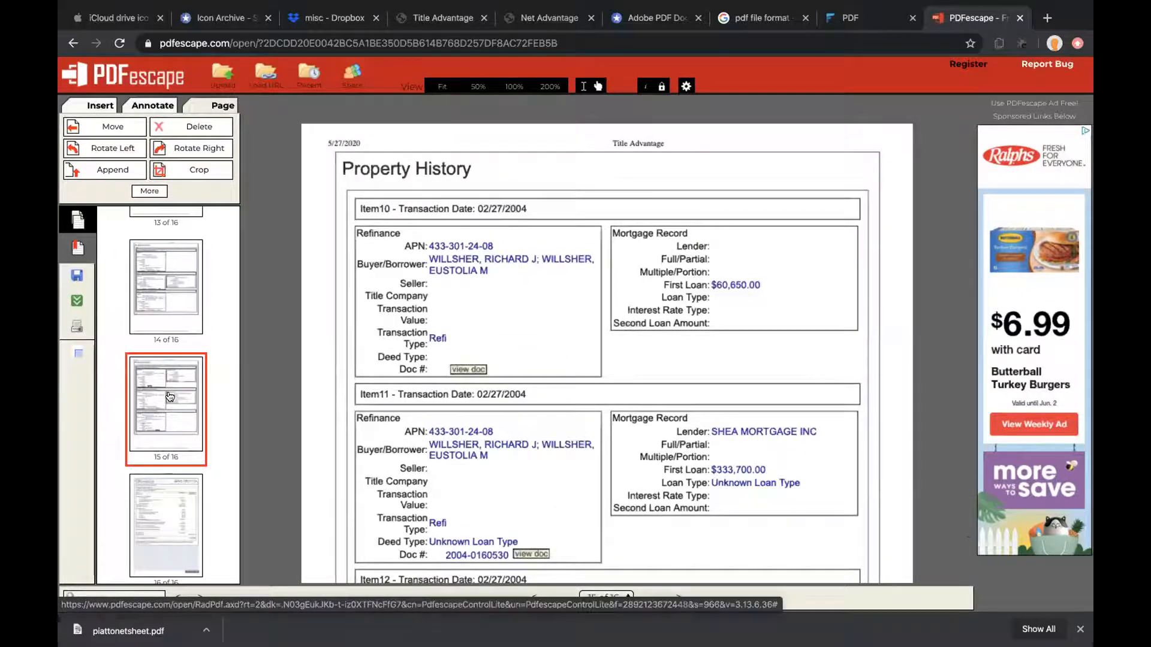
click(175, 487)
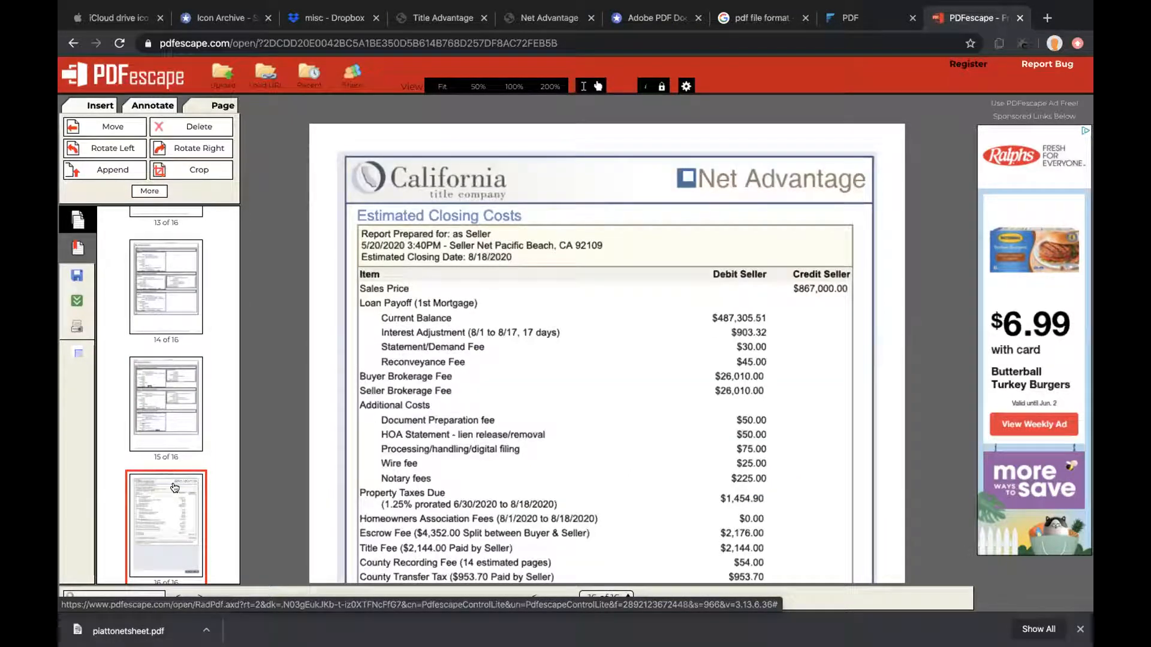
scroll(183, 373, up, 10)
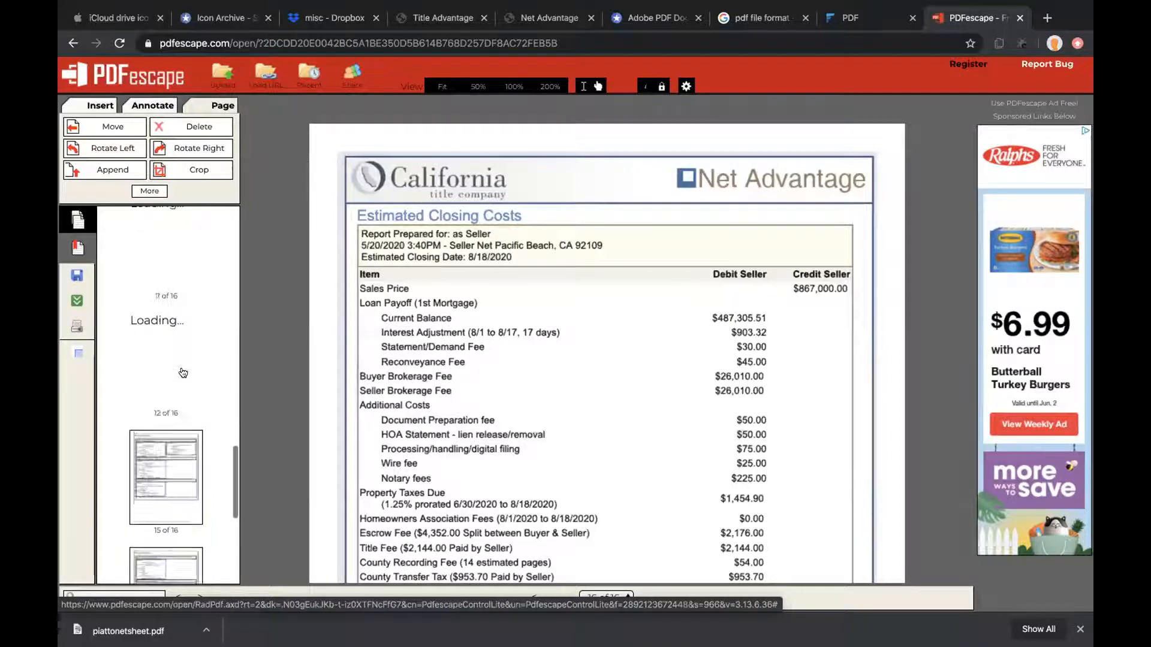
scroll(183, 373, up, 10)
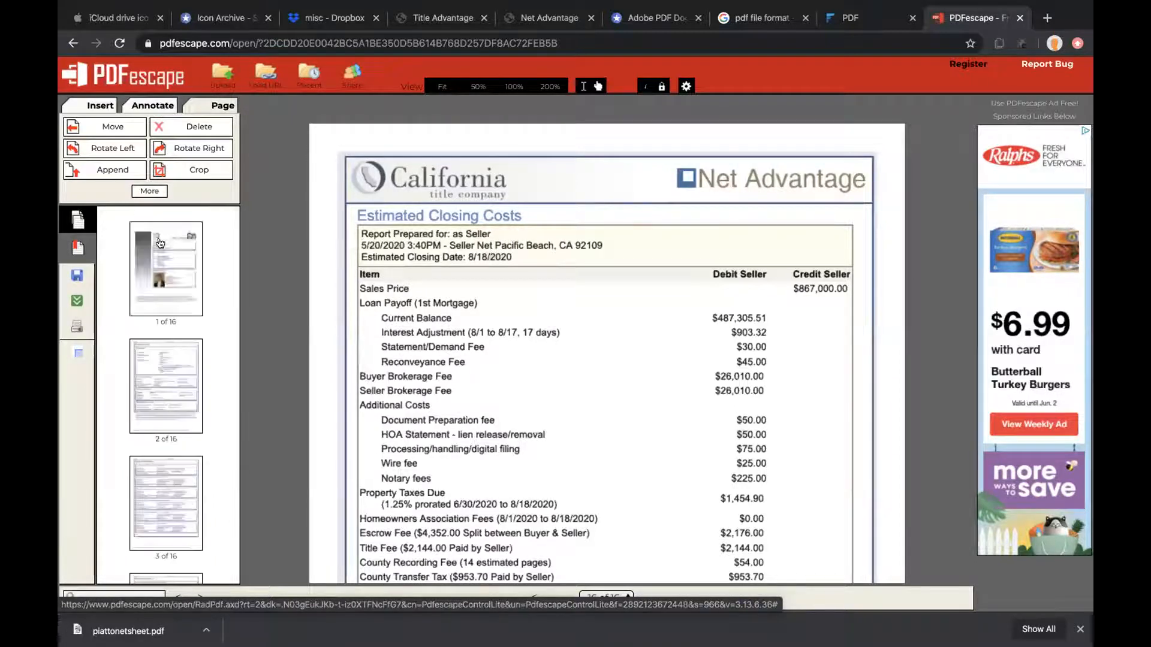
click(169, 271)
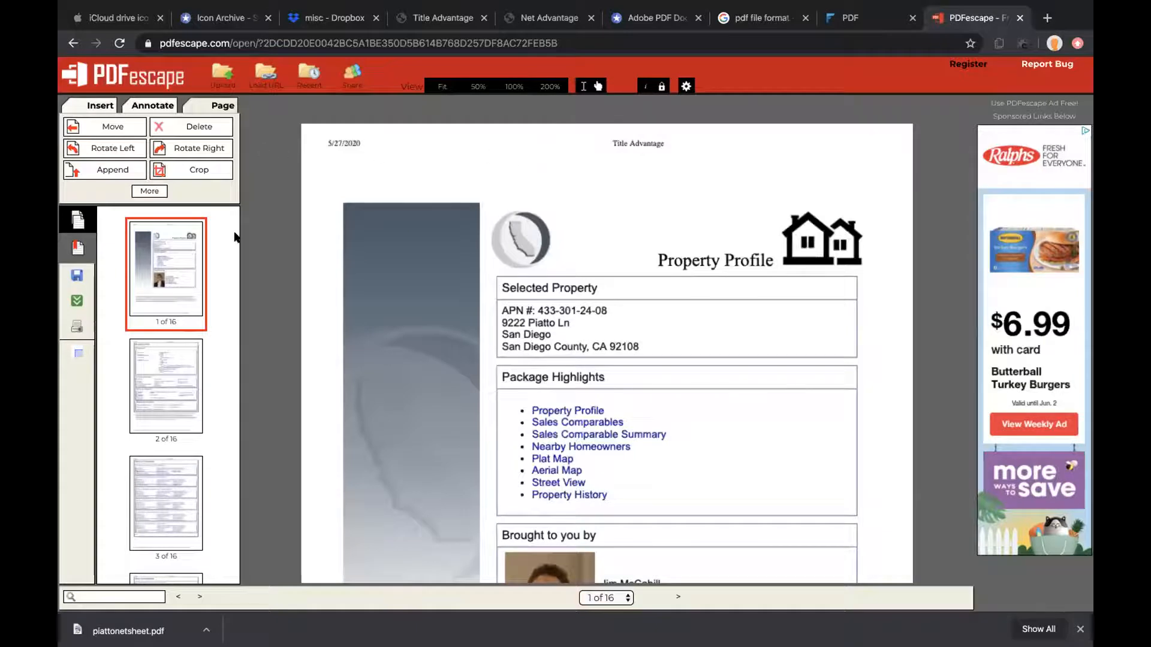
Cover the date and the Title Advantage header at the top of page 1 with whiteout boxes.
click(139, 103)
click(193, 170)
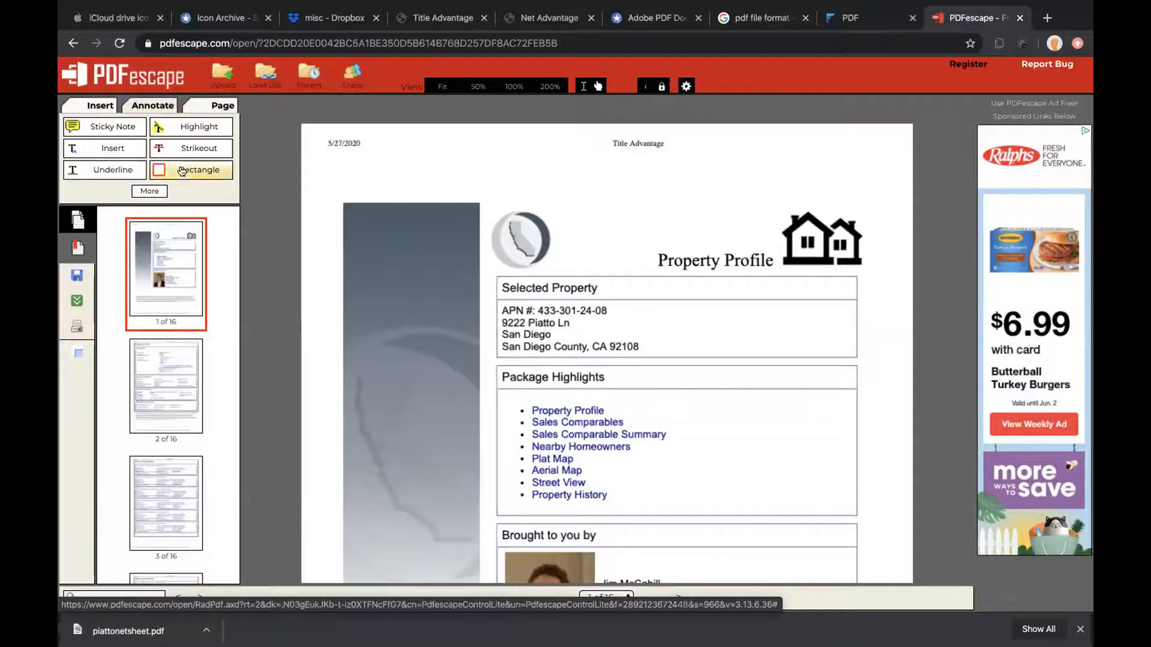
click(100, 105)
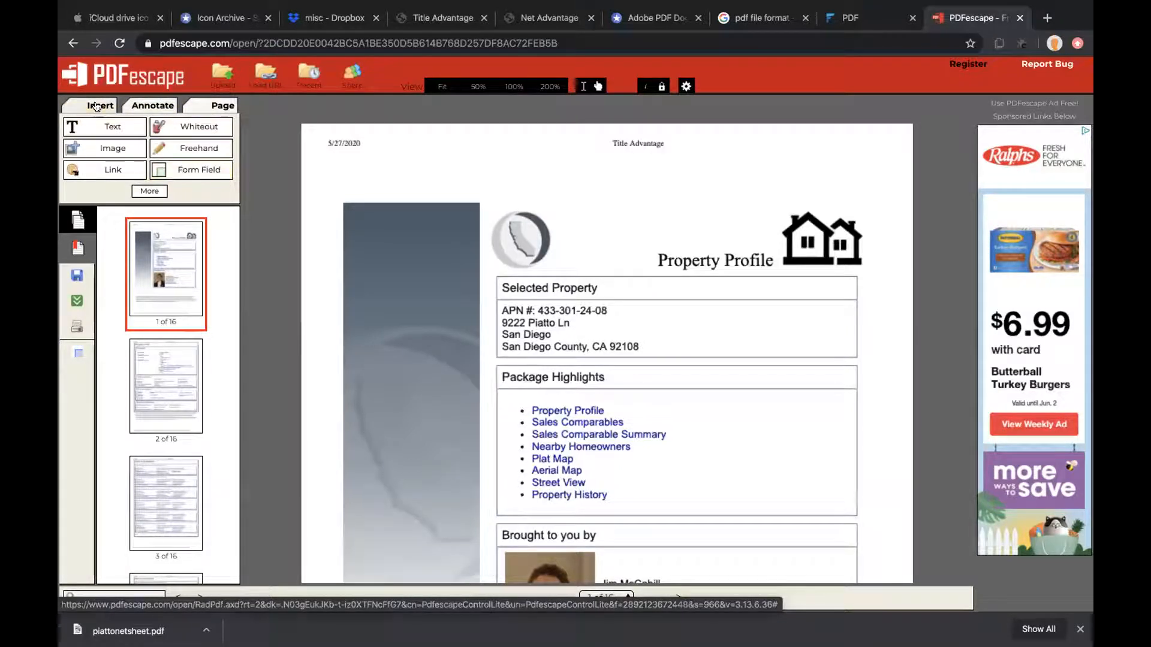
click(216, 152)
click(183, 128)
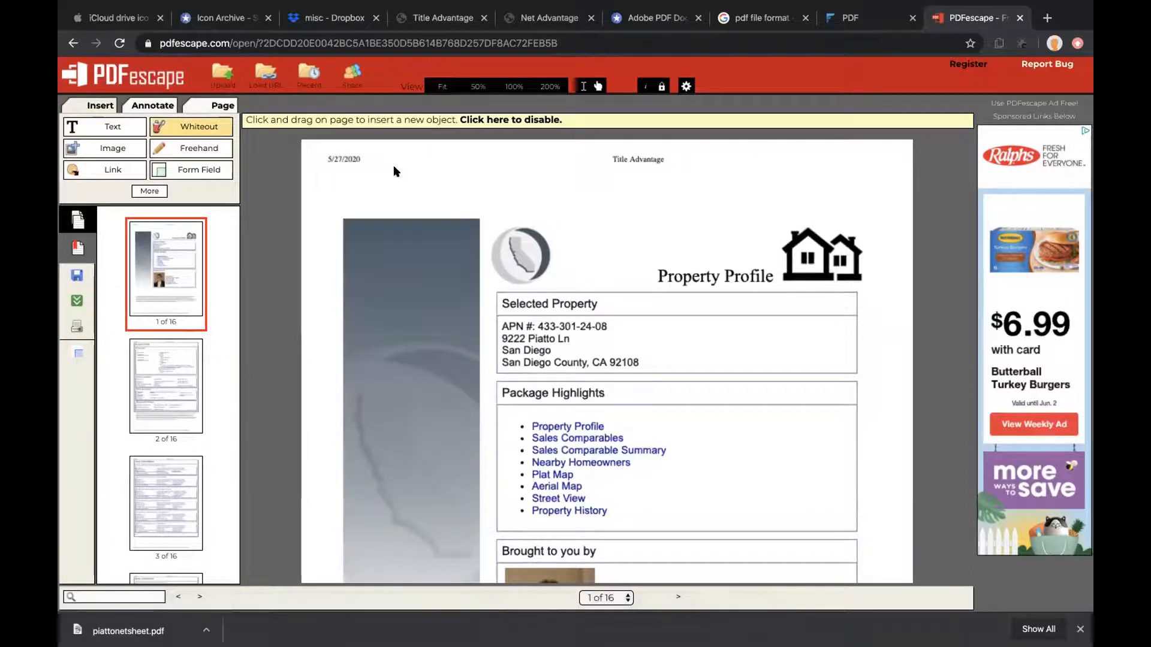
drag(310, 146, 402, 185)
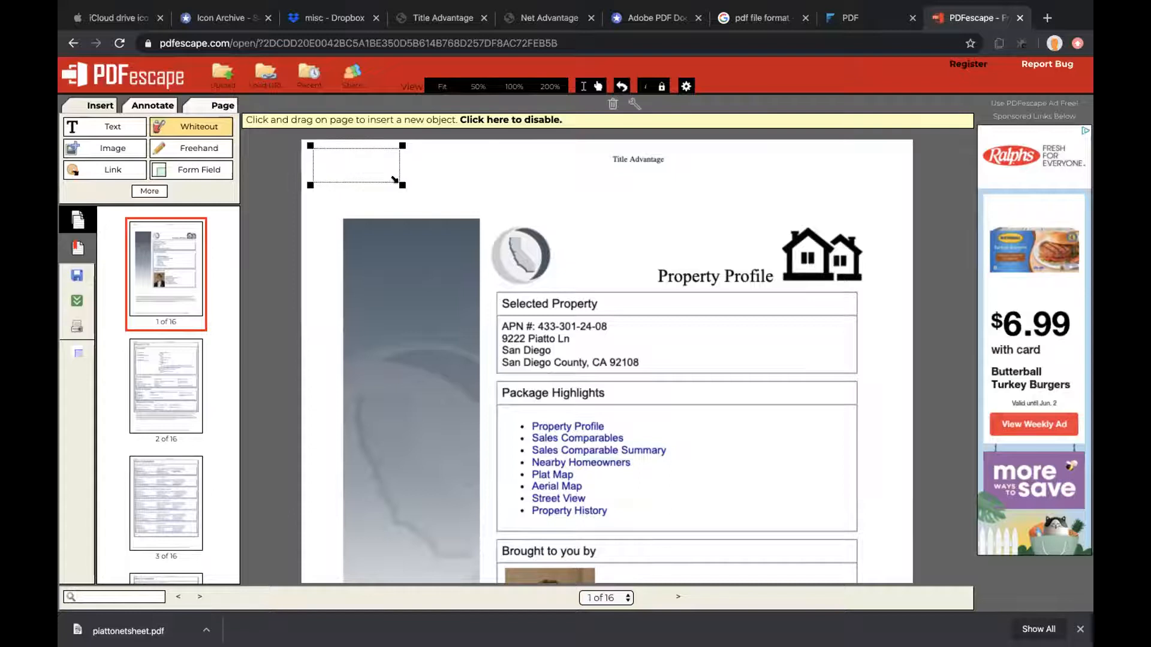
drag(547, 188, 699, 231)
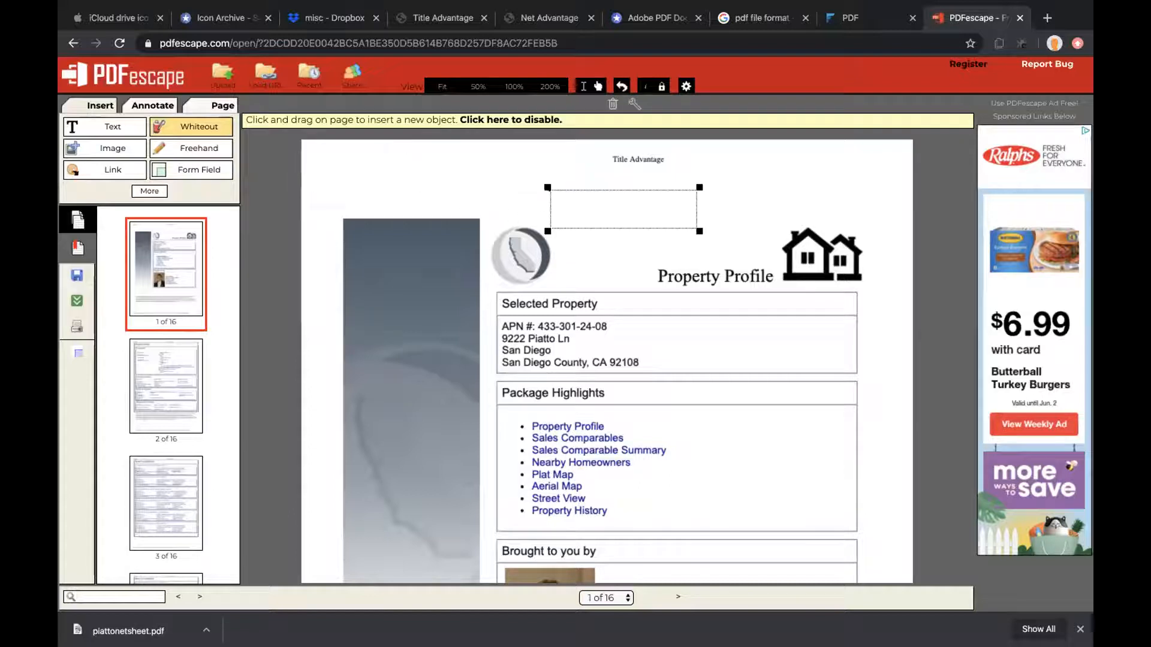
drag(588, 208, 588, 169)
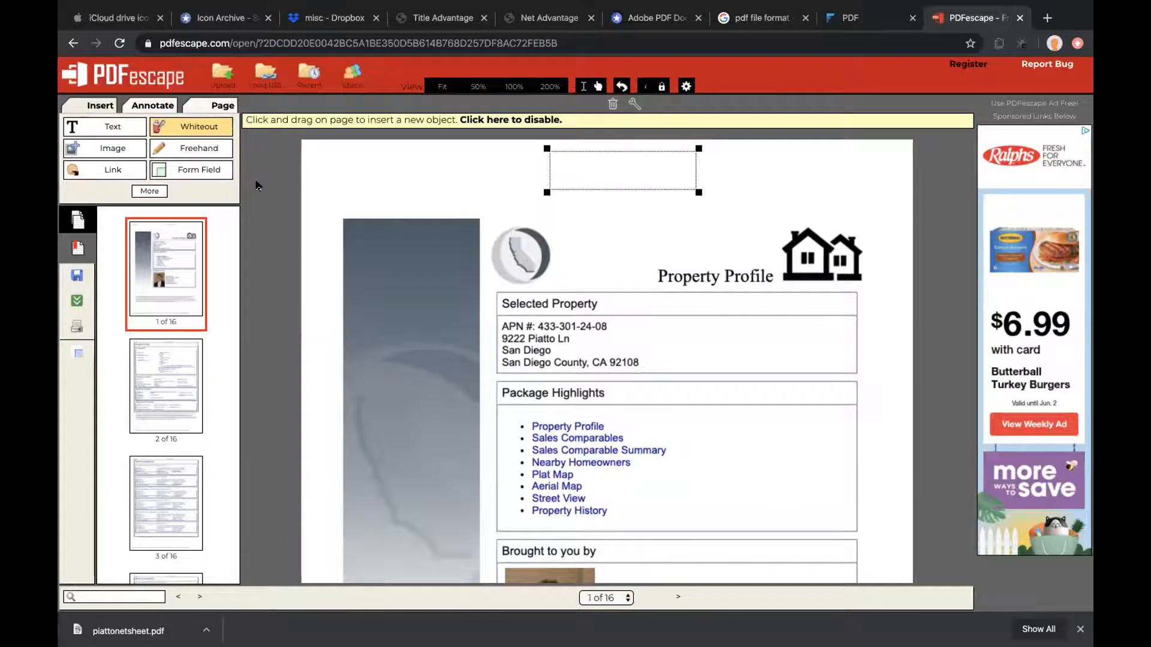
click(257, 184)
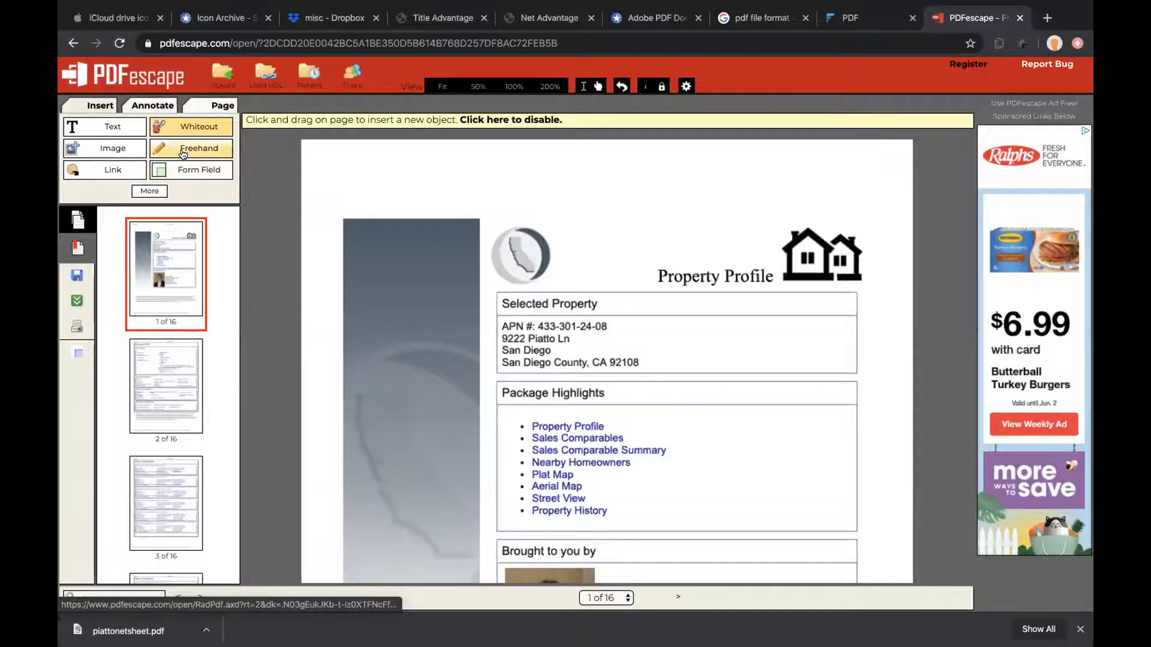
Draw a freehand signature below the disclaimer paragraph at the bottom of page 1.
scroll(465, 327, down, 7)
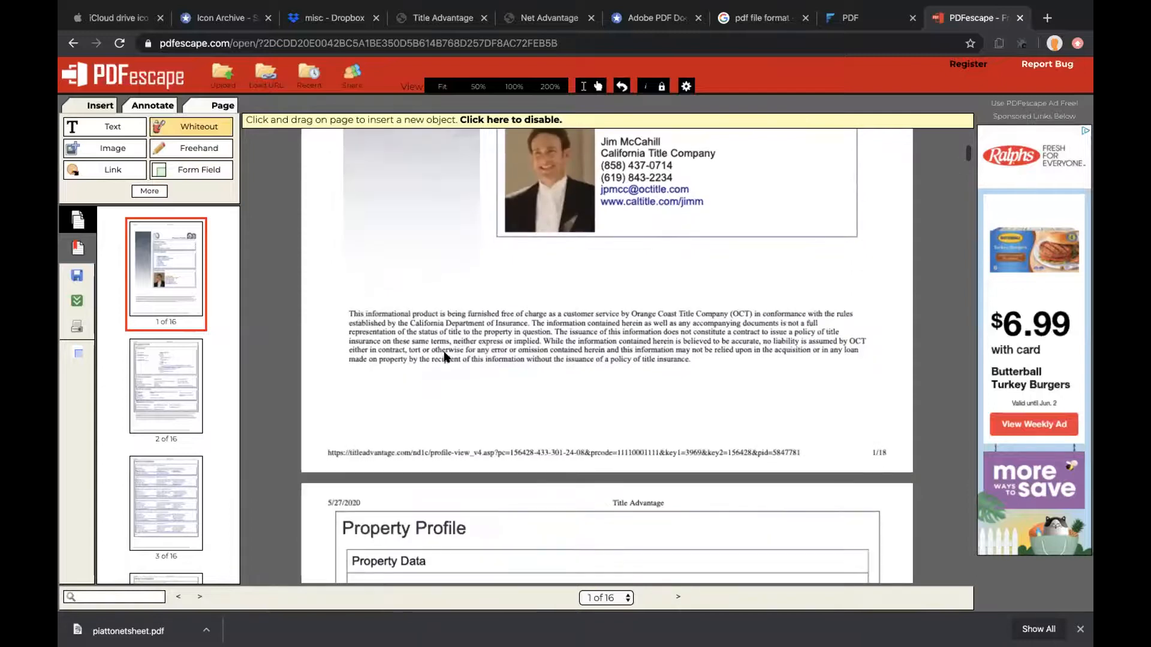
click(192, 149)
mouse_move(360, 382)
mouse_down()
mouse_move(383, 426)
mouse_move(446, 420)
mouse_move(427, 432)
mouse_move(548, 403)
mouse_up()
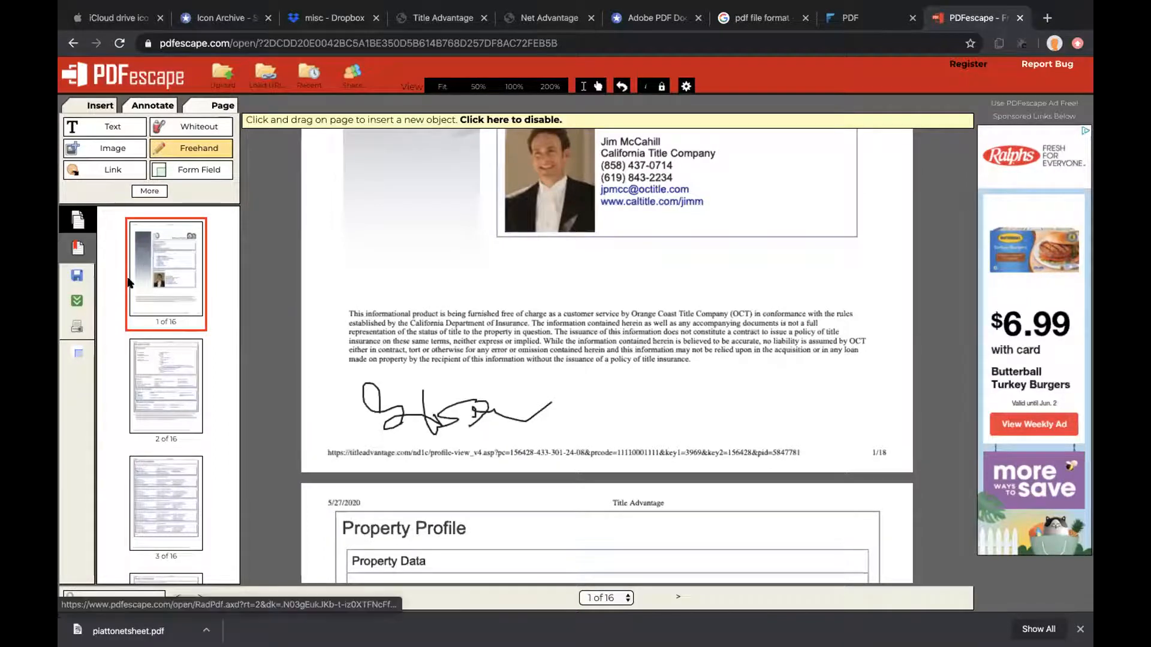
Download the edited PDF to the Desktop as piattostretprofilewithnetsheetsigned.pdf.
click(77, 302)
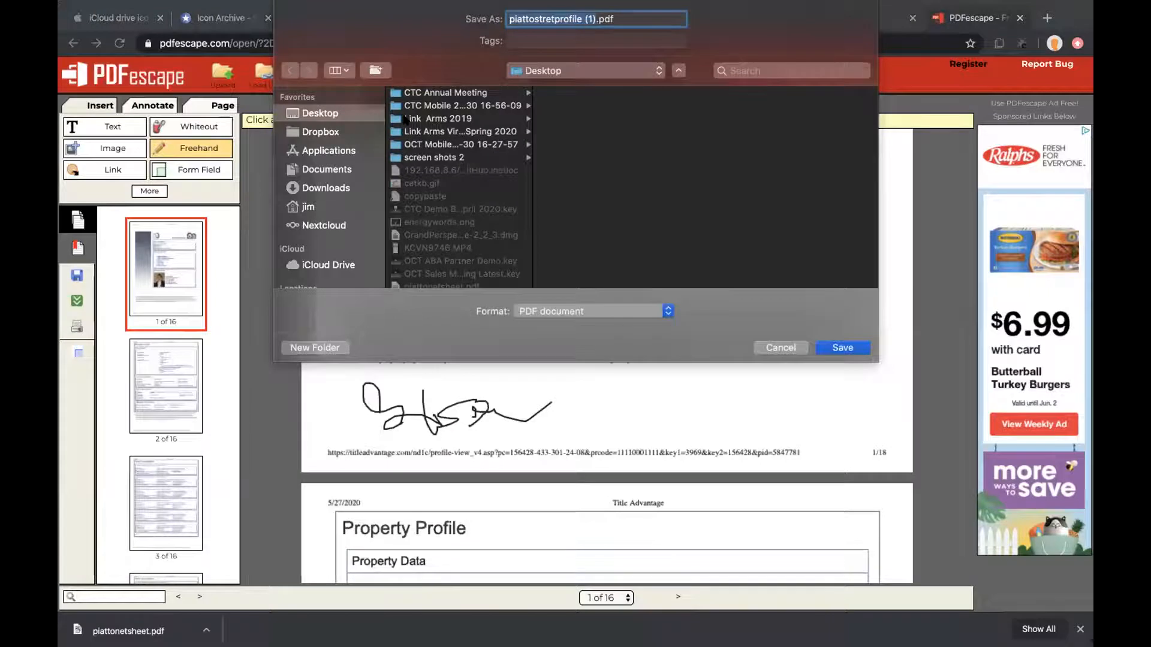
click(554, 19)
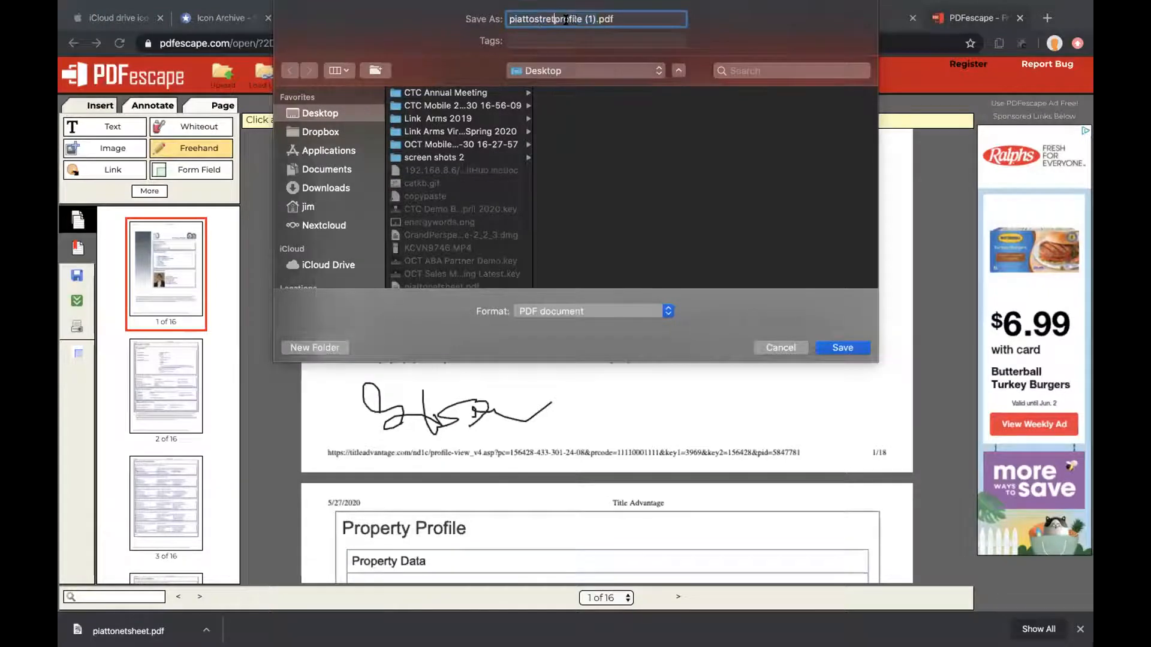
click(582, 19)
key(Delete)
key(Delete)
key(Delete)
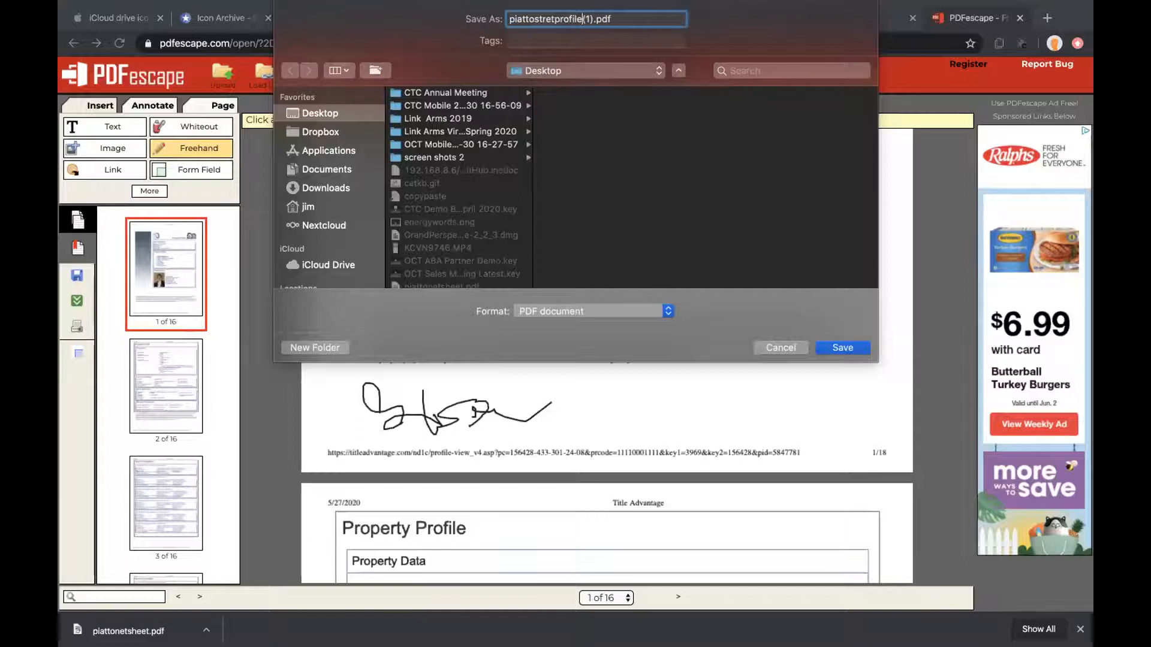
key(Delete)
text(withnets)
text(heet)
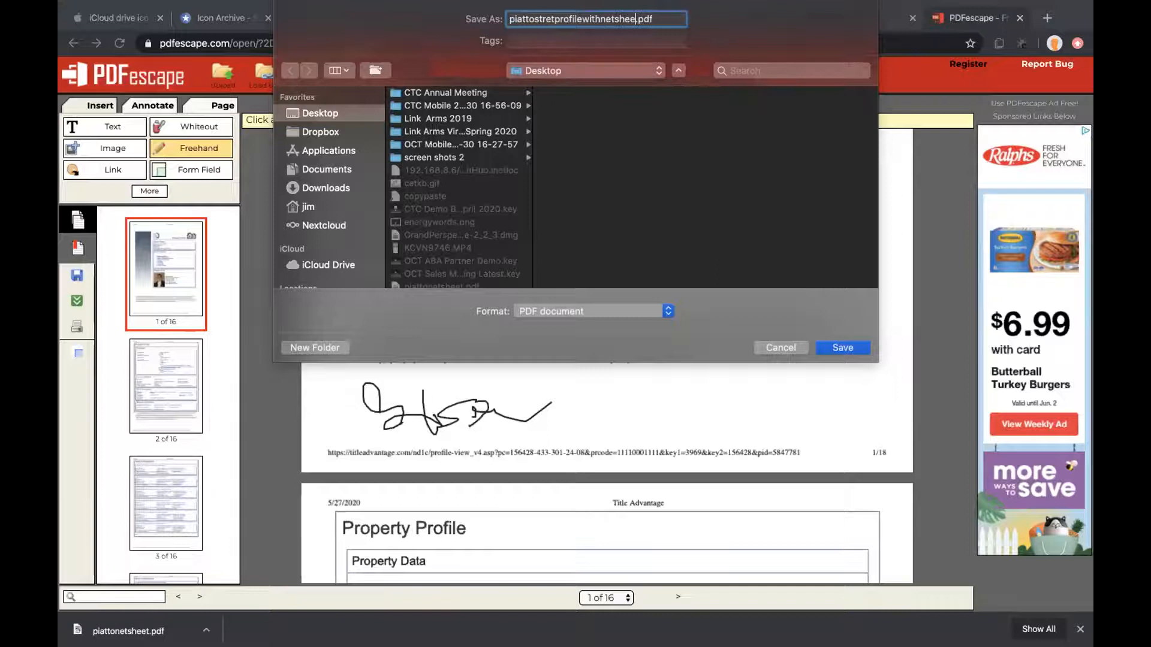
text(signed)
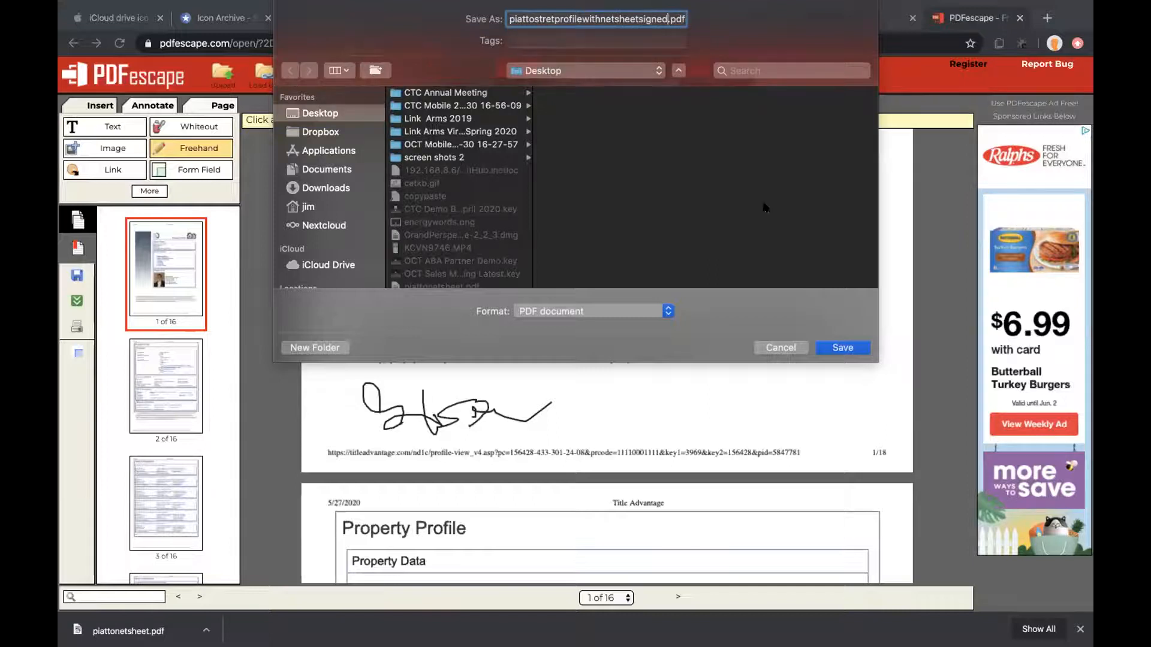
click(842, 347)
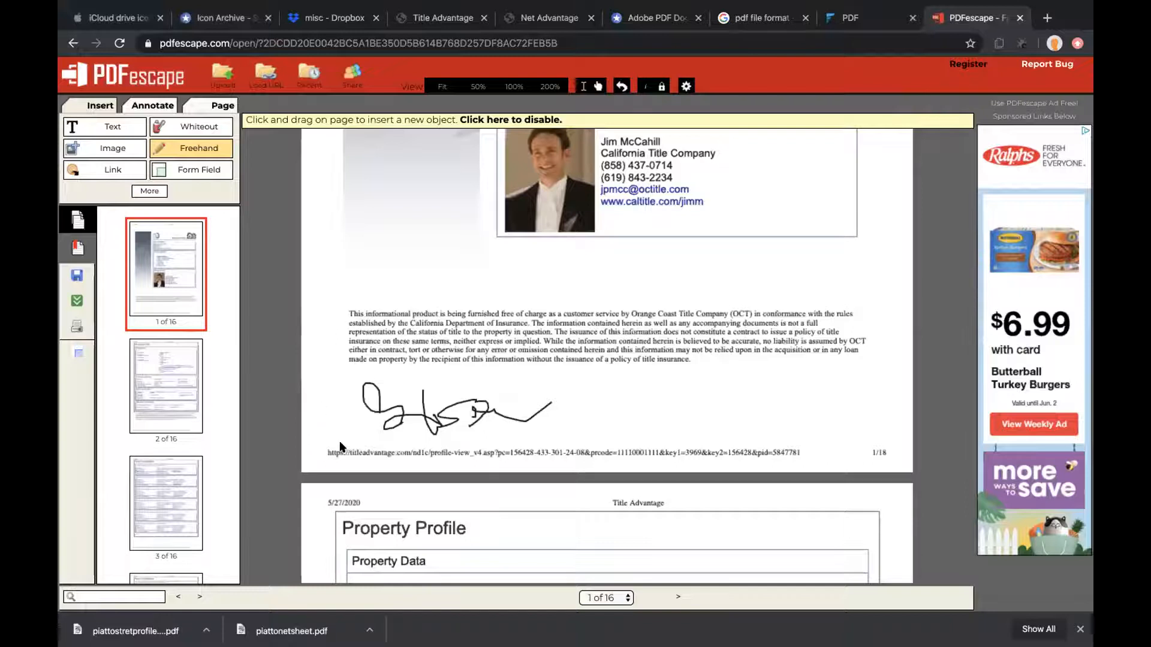
Open piattostretprofilewithnetsheetsigned.pdf from the Desktop in Preview and examine the whited-out header and signature on page 1.
key(ctrl+Left)
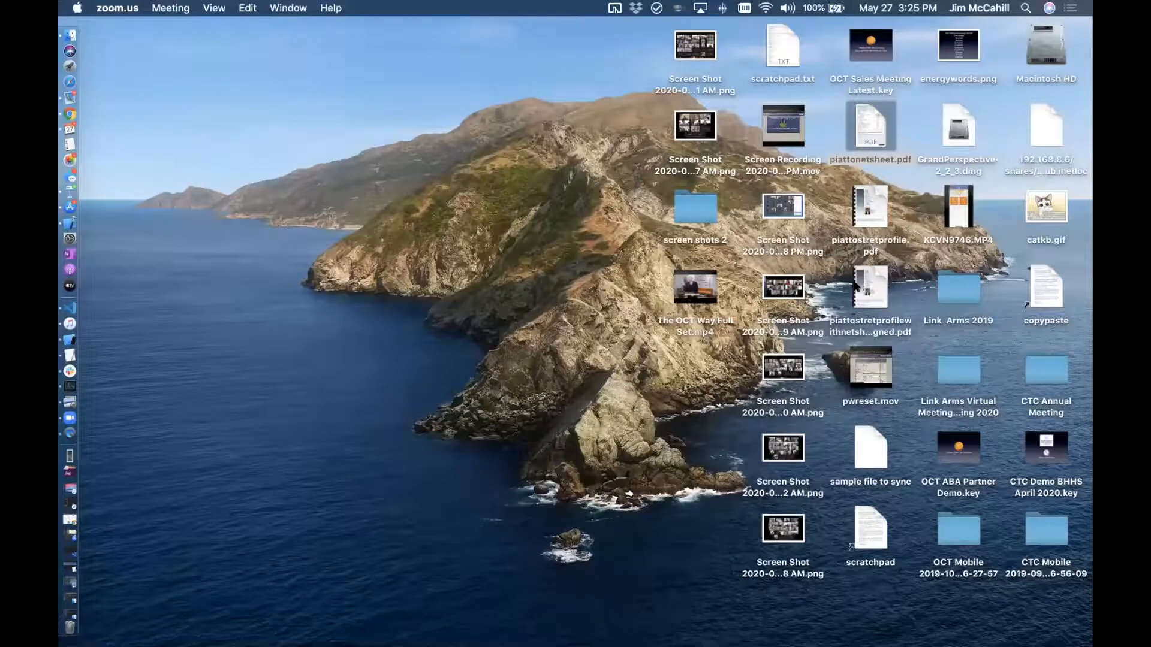
click(872, 289)
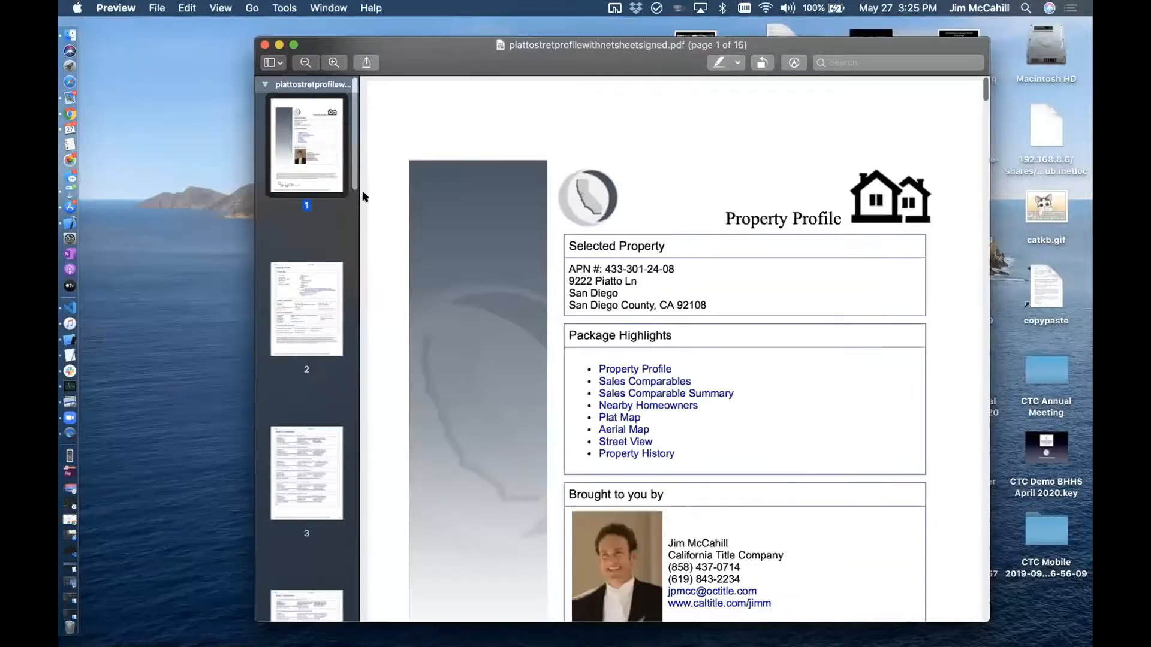
scroll(532, 473, down, 5)
scroll(532, 473, down, 4)
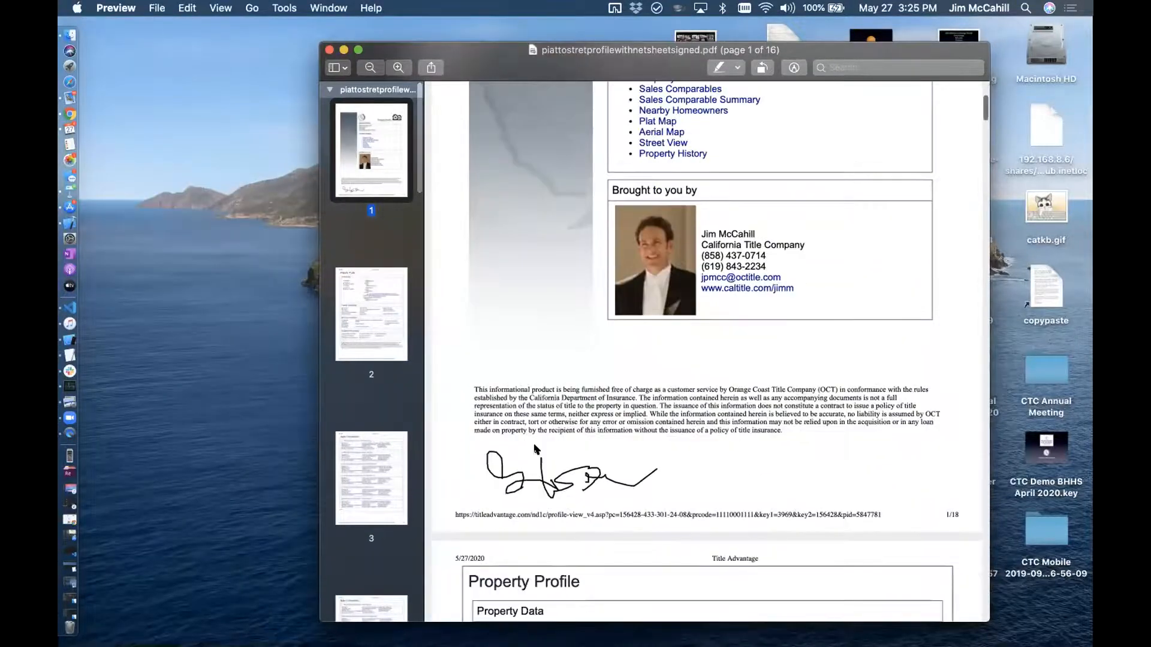
scroll(548, 349, down, 1)
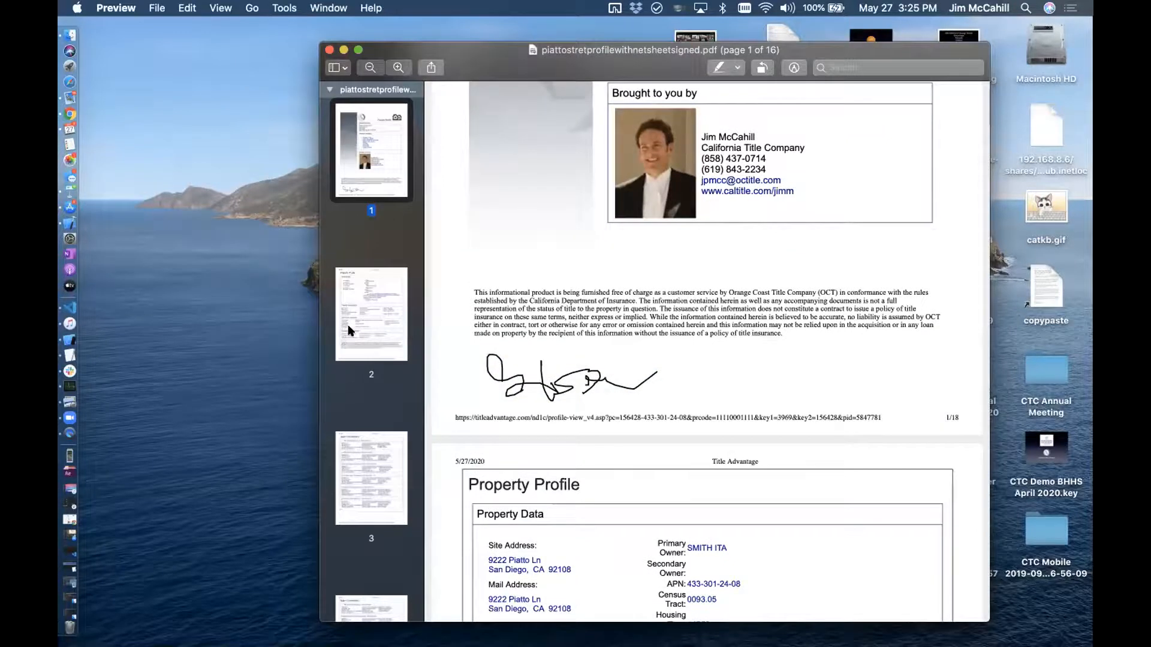
Look through the Property Profile, Sales Comp Map, Estimated Closing Costs and last Property History pages, and move the window aside to reveal the Desktop files.
click(402, 307)
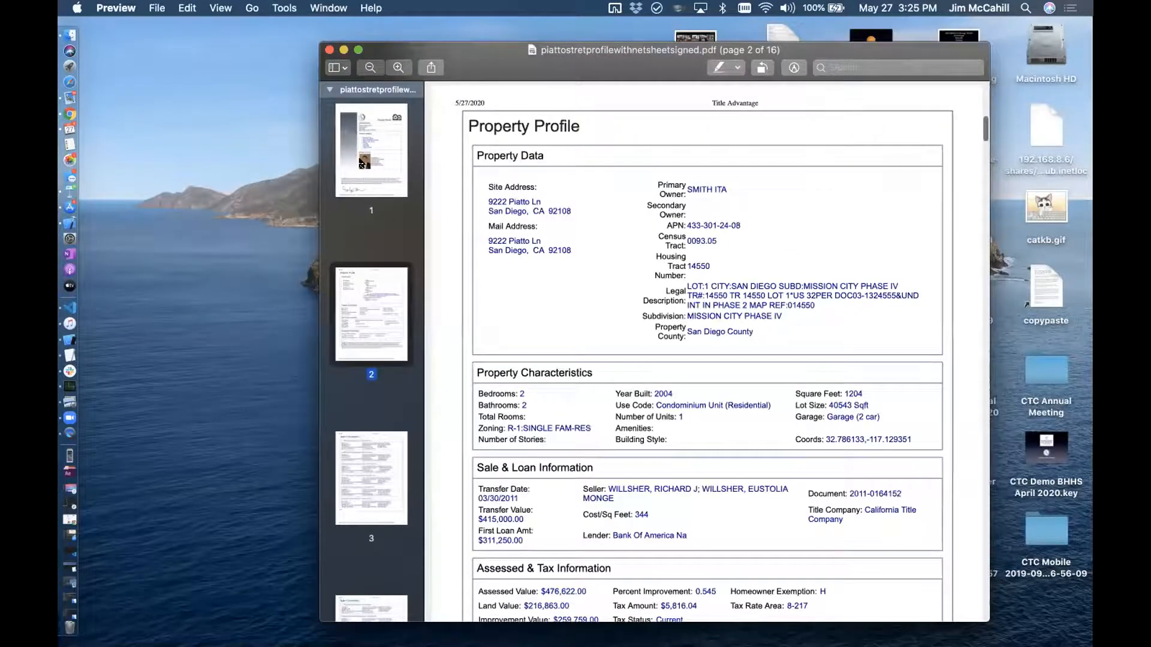
click(376, 405)
scroll(375, 405, down, 5)
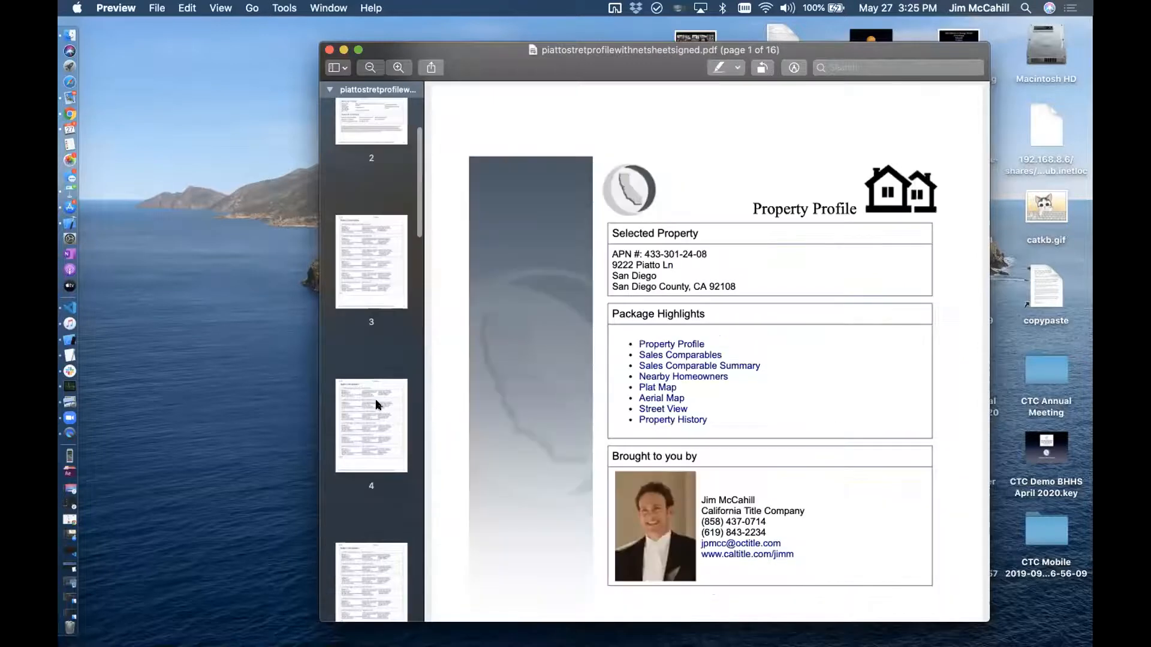
scroll(375, 405, down, 10)
click(377, 249)
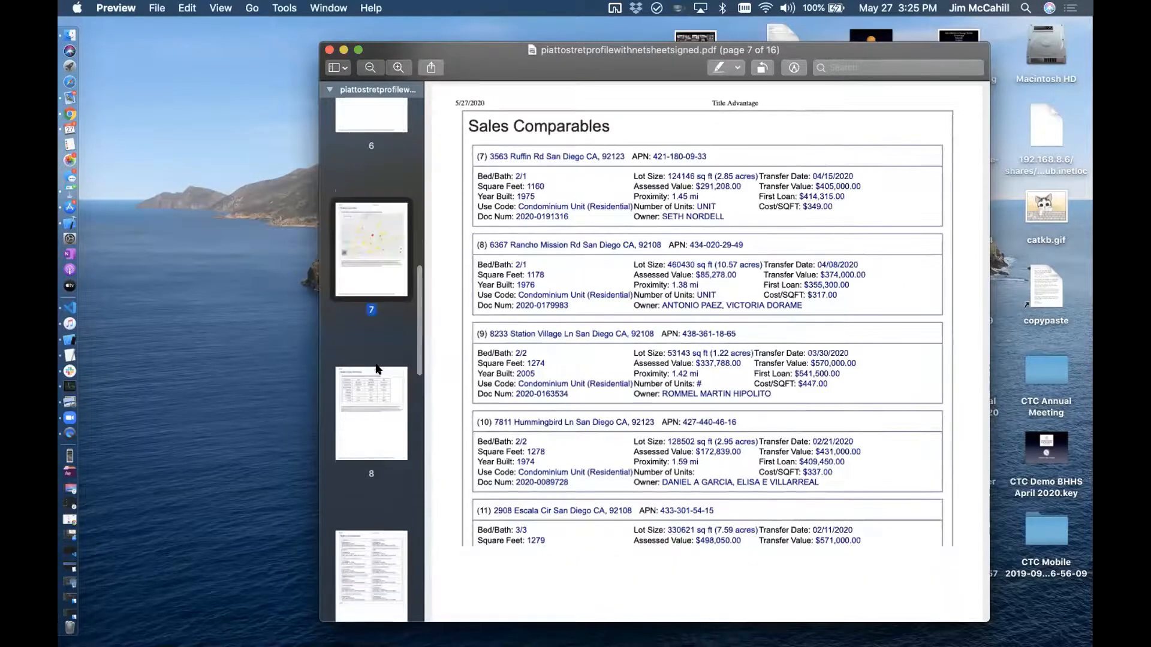
click(379, 280)
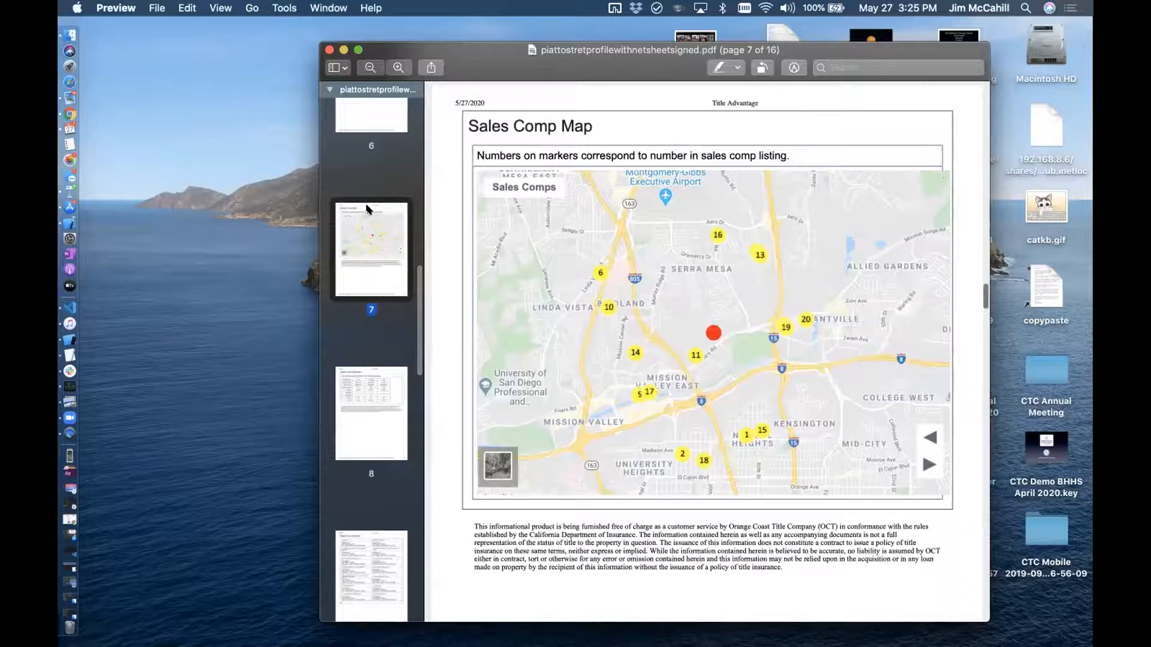
scroll(379, 280, down, 10)
scroll(372, 379, down, 10)
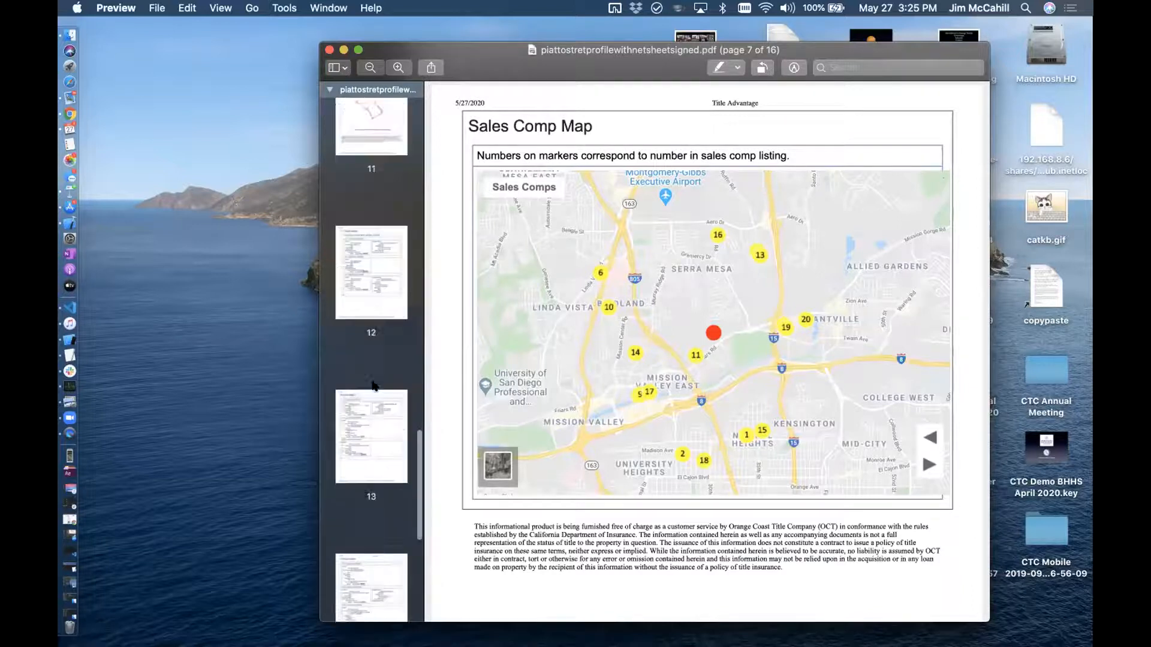
click(371, 534)
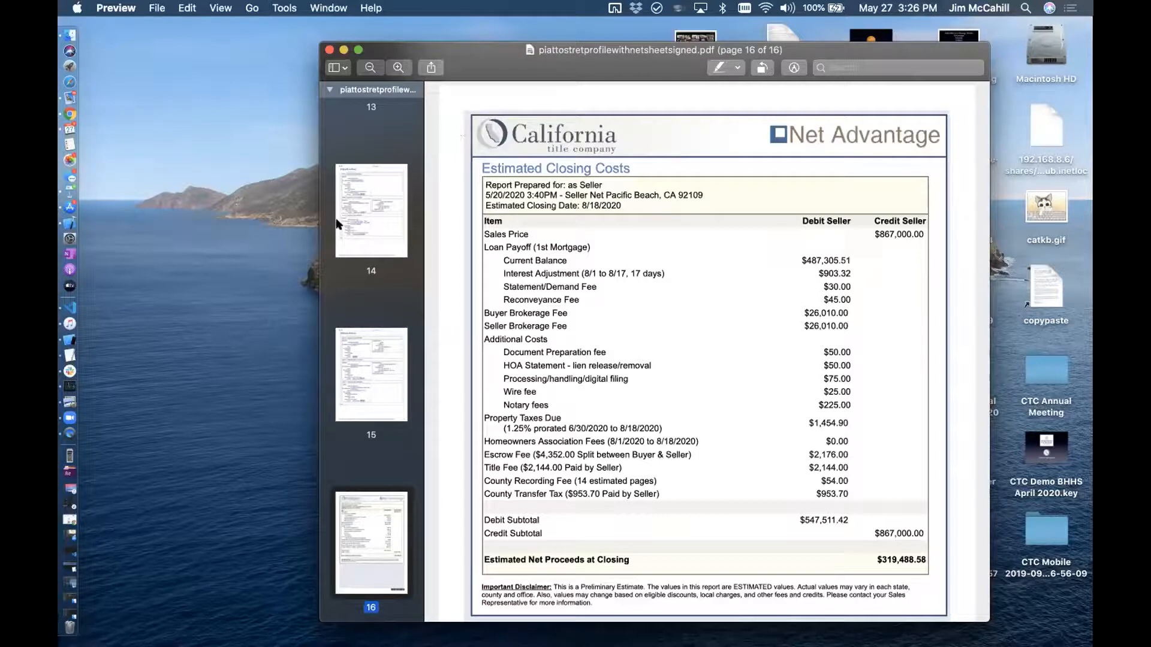
click(362, 379)
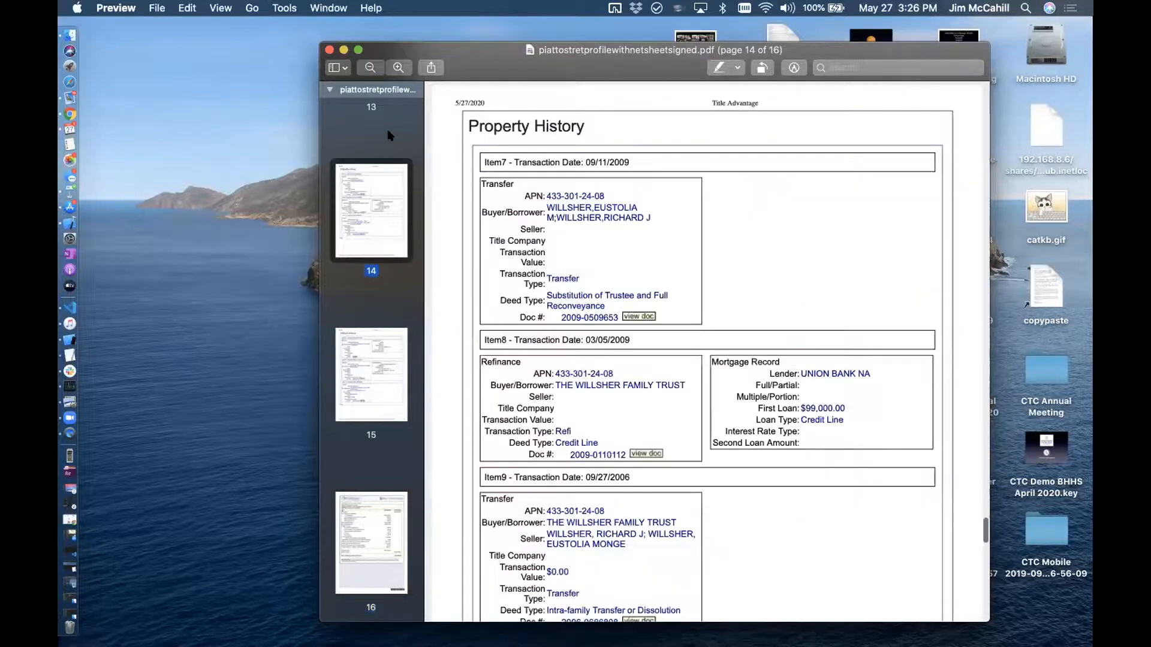
click(374, 214)
drag(721, 50, 401, 41)
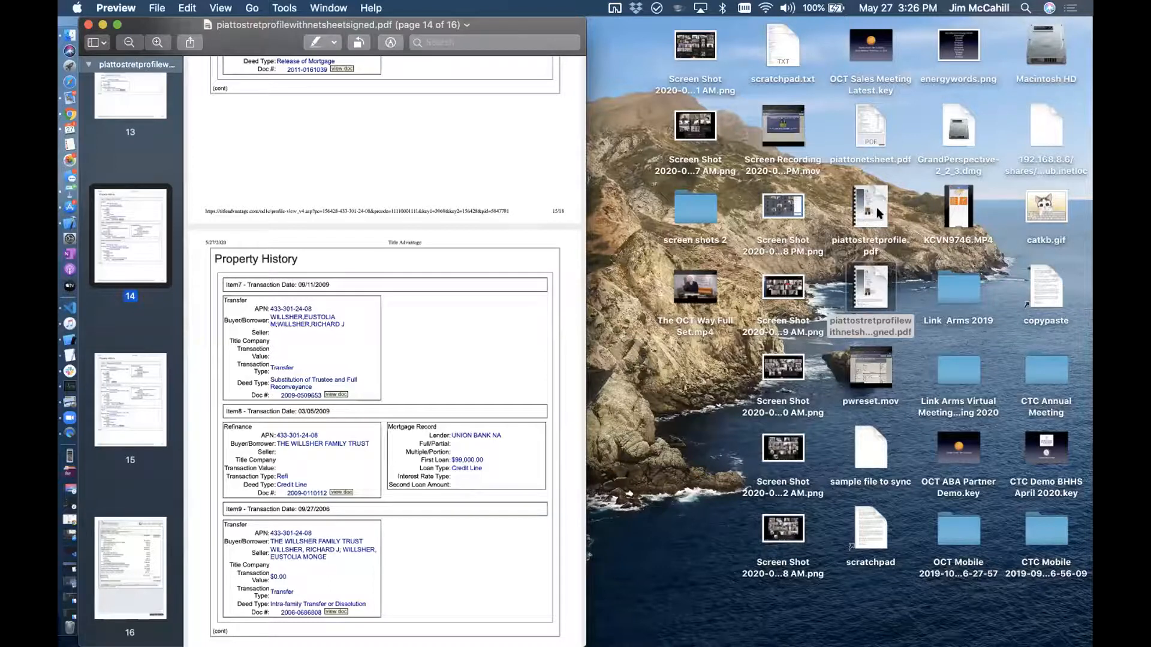
Switch to Finder, open fct sample flyer.jpg from the misc folder inside Workstuff in the home folder, and zoom in on its text.
click(71, 36)
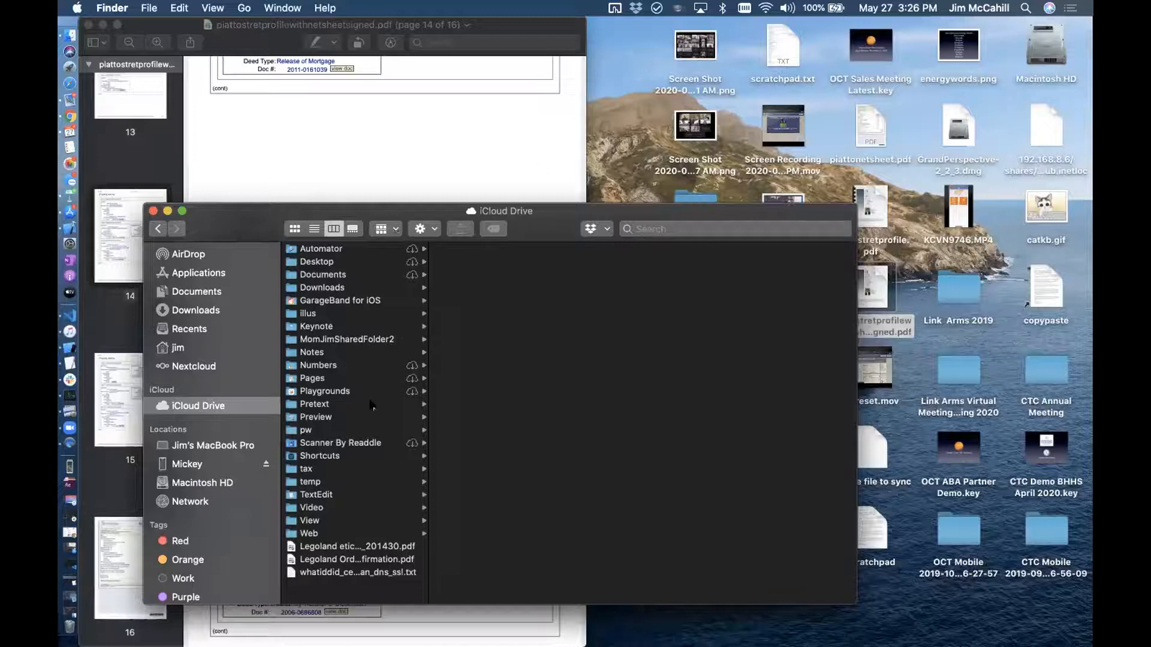
click(333, 430)
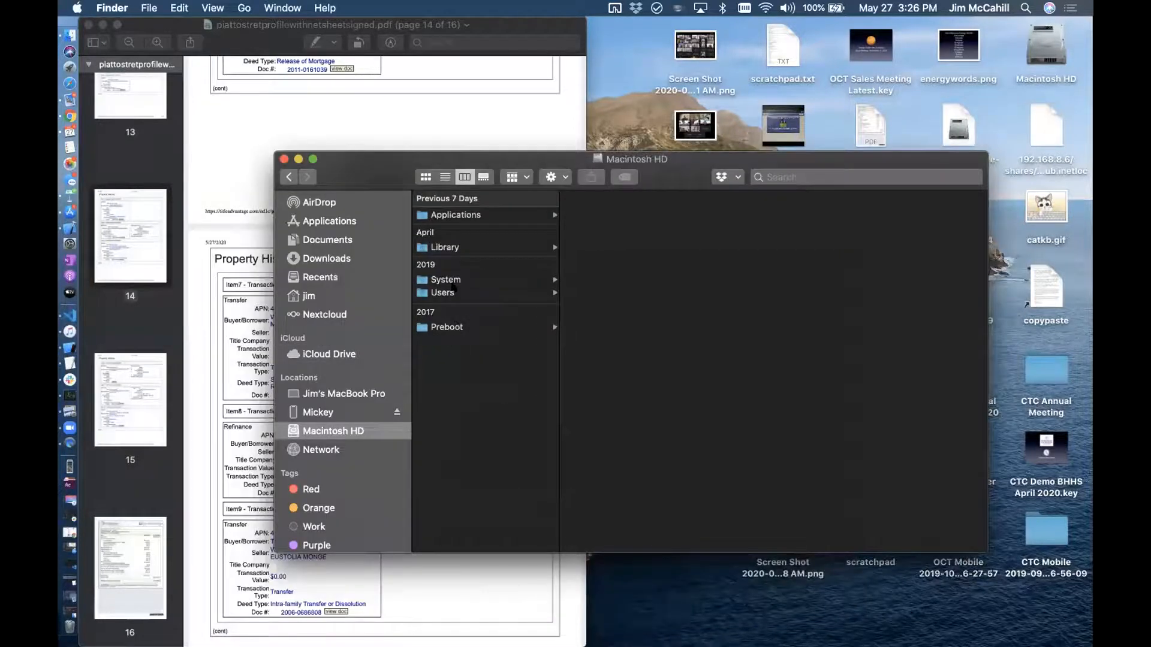
click(443, 293)
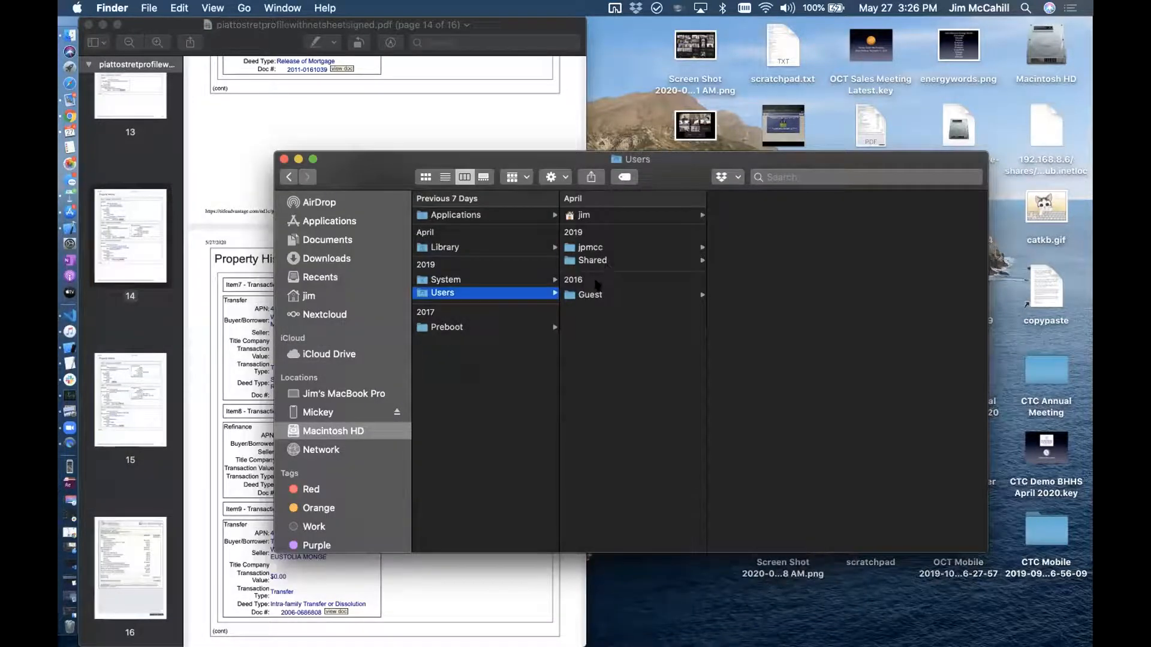
click(595, 216)
click(756, 274)
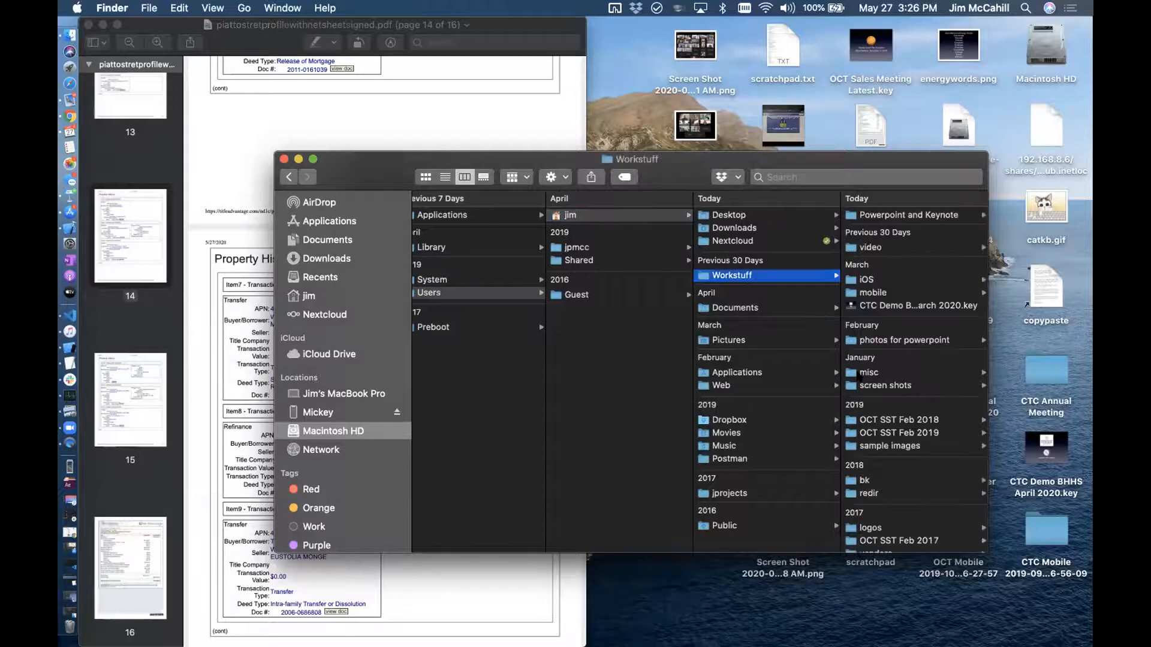
click(858, 374)
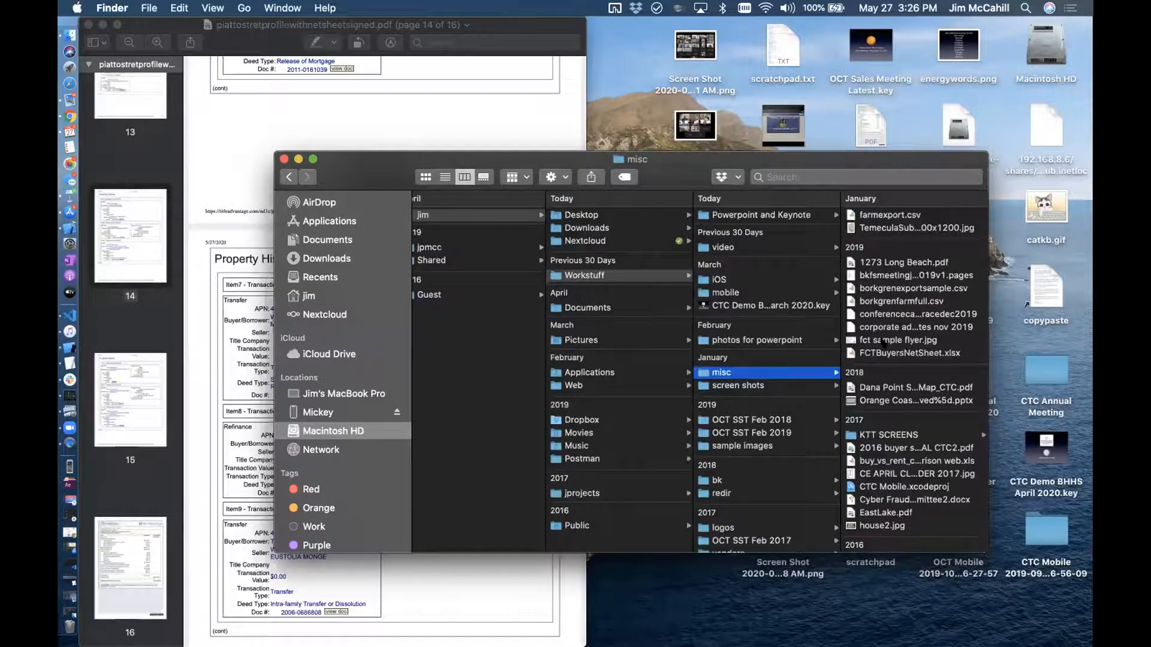
click(883, 343)
click(482, 159)
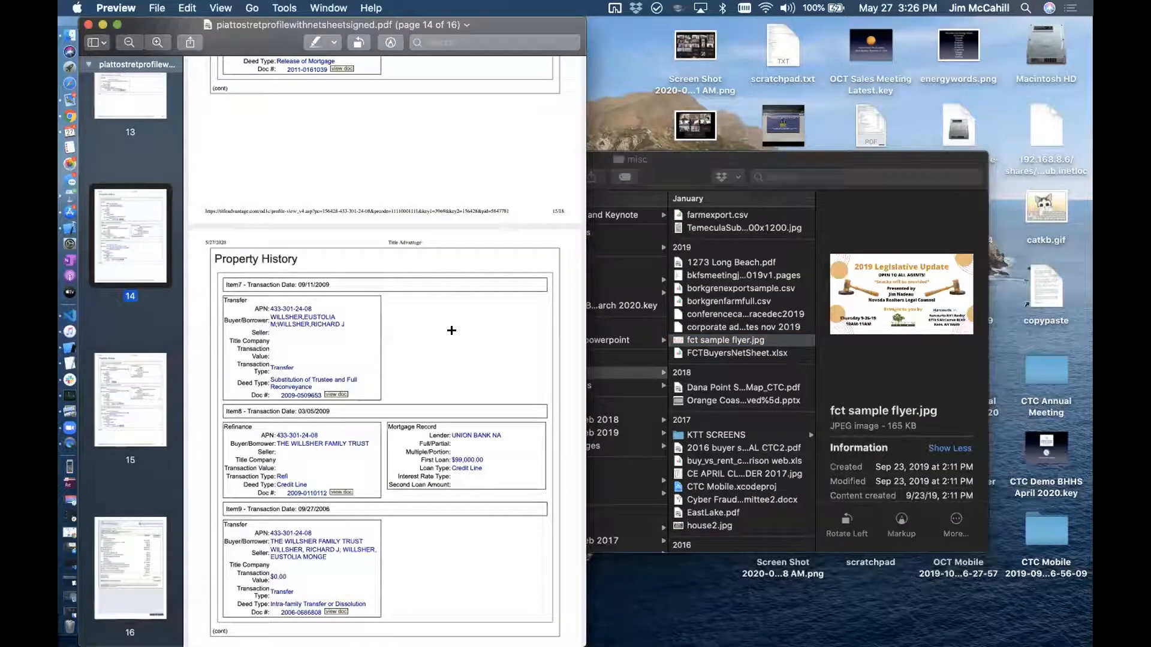
scroll(451, 330, up, 1)
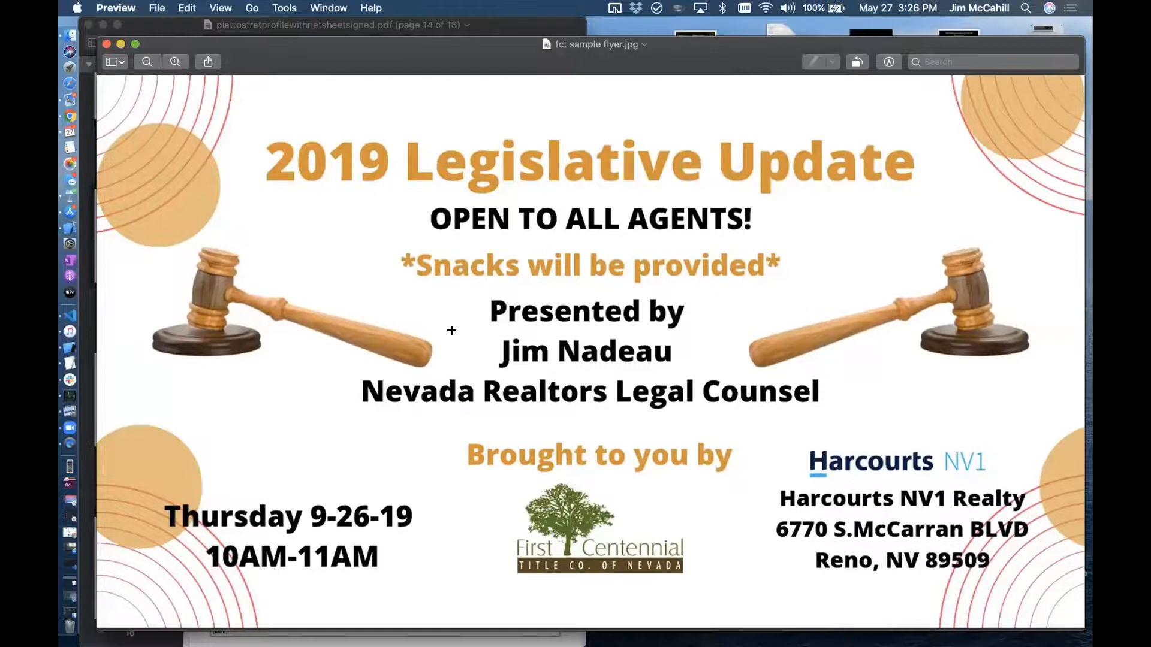
scroll(451, 331, up, 3)
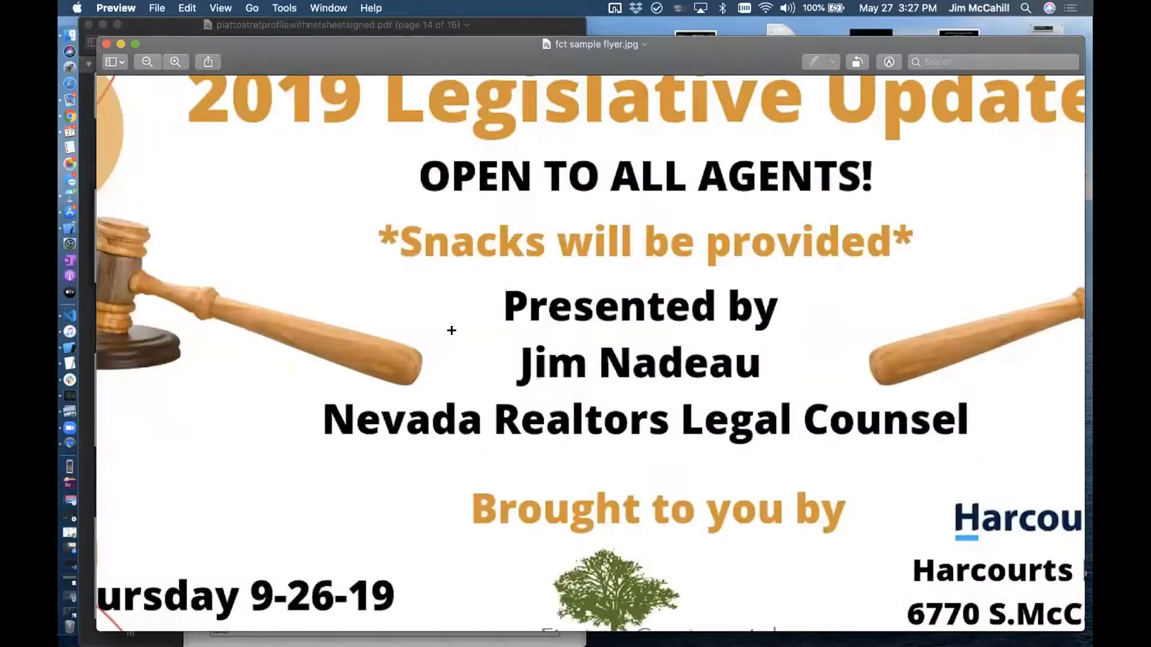
Examine fct sample flyer.jpg at increasing magnification, down to the pixel edges of the "Snacks" text, and close the flyer.
scroll(451, 330, down, 1)
scroll(452, 330, down, 2)
scroll(451, 330, left, 3)
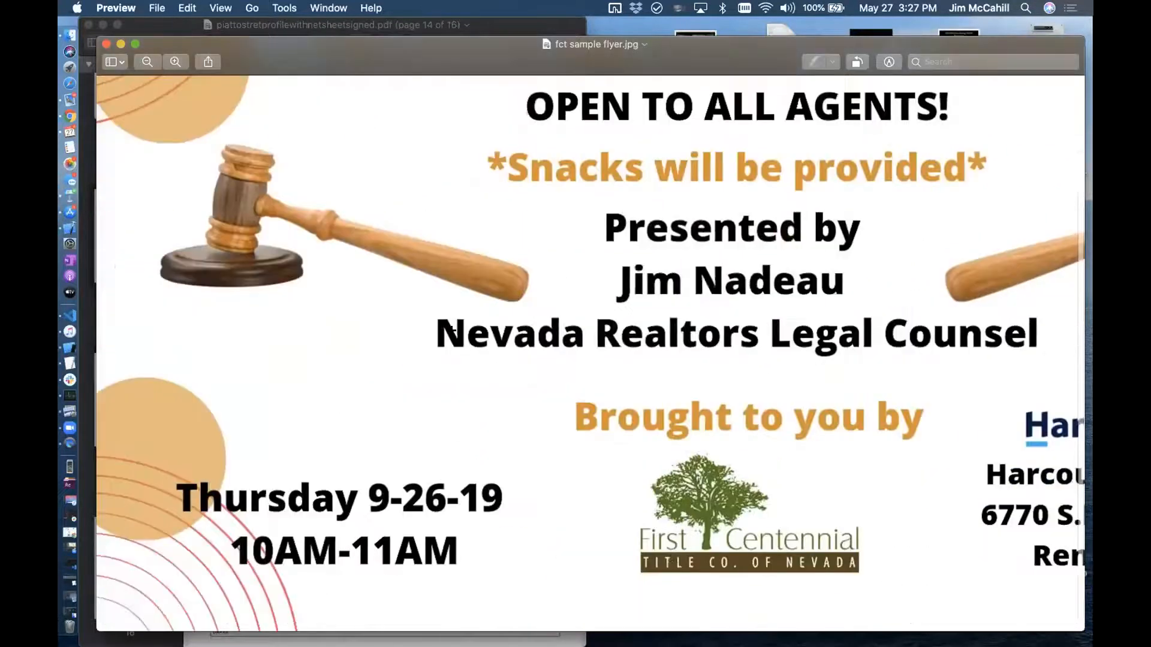
scroll(451, 330, up, 3)
scroll(160, 390, up, 5)
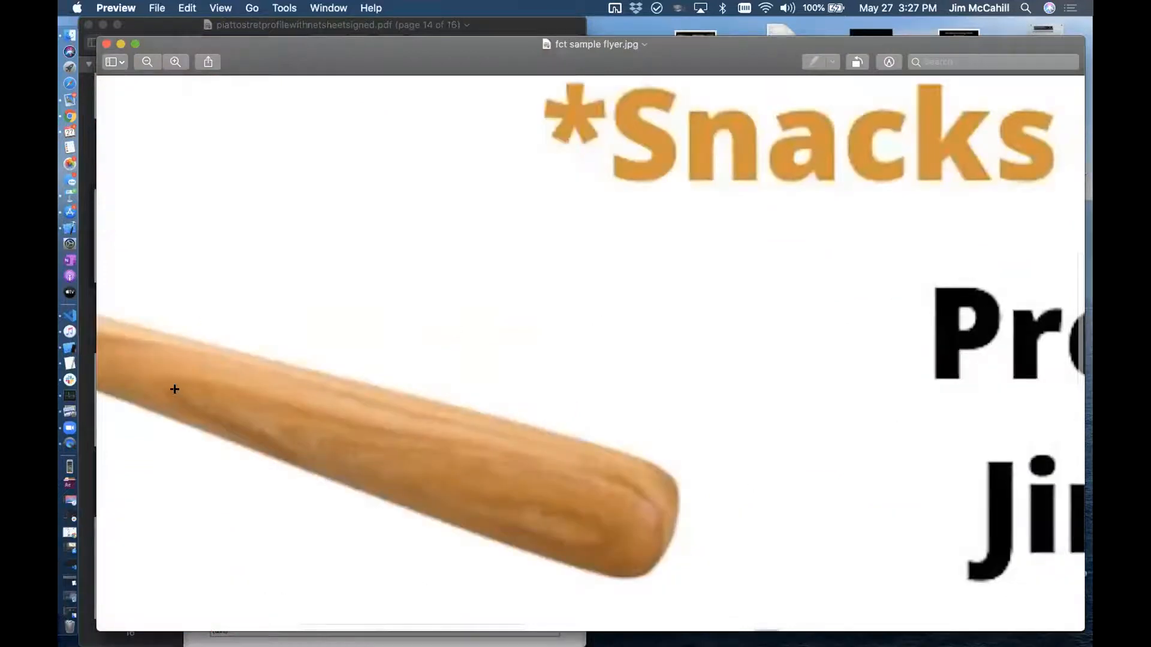
scroll(175, 389, up, 1)
scroll(175, 389, right, 1)
scroll(681, 206, up, 5)
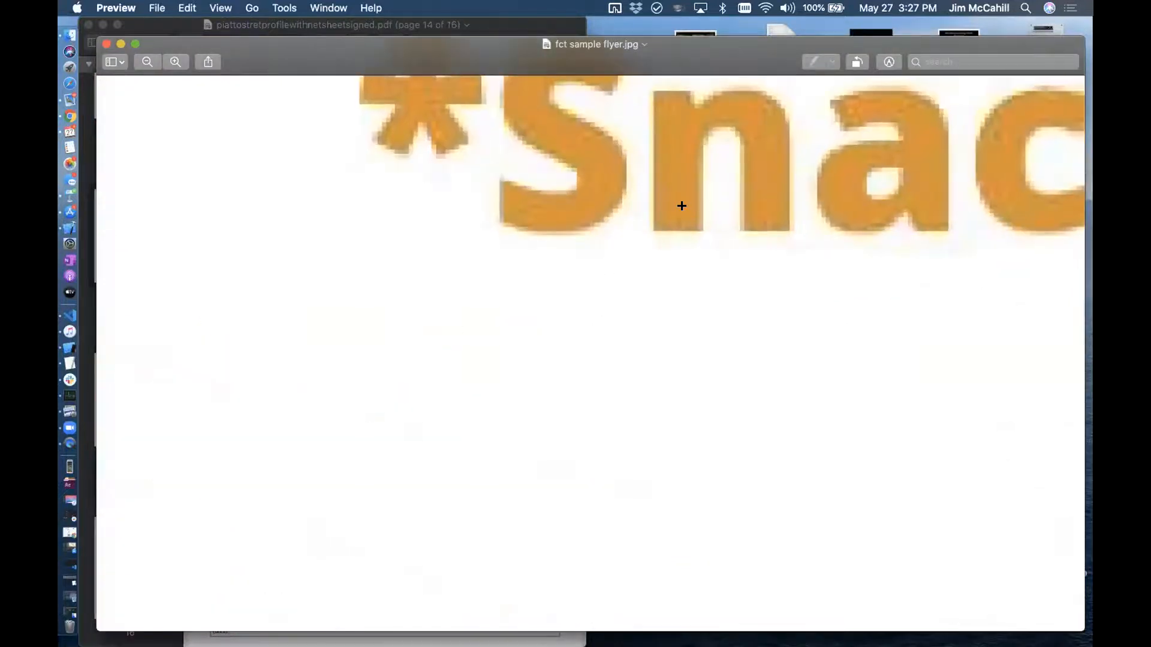
scroll(681, 205, up, 3)
scroll(681, 205, up, 2)
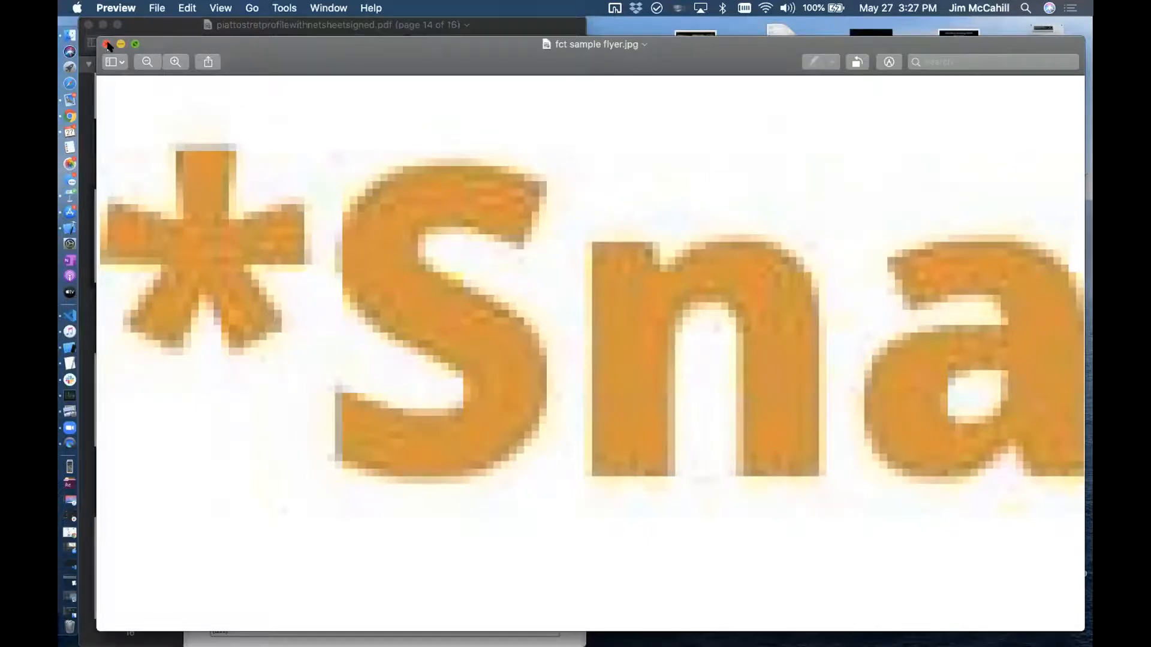
click(107, 45)
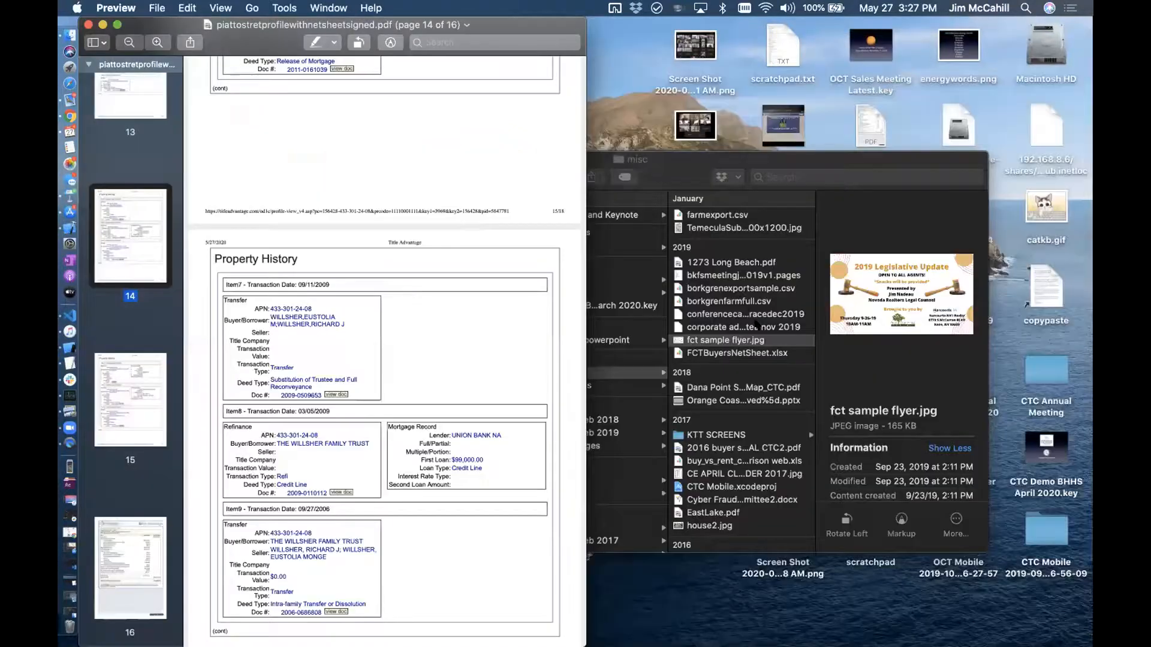
Find 2015OCFairEntertainmentChart.pdf in the misc folder in Finder and open it in Preview.
scroll(757, 381, down, 5)
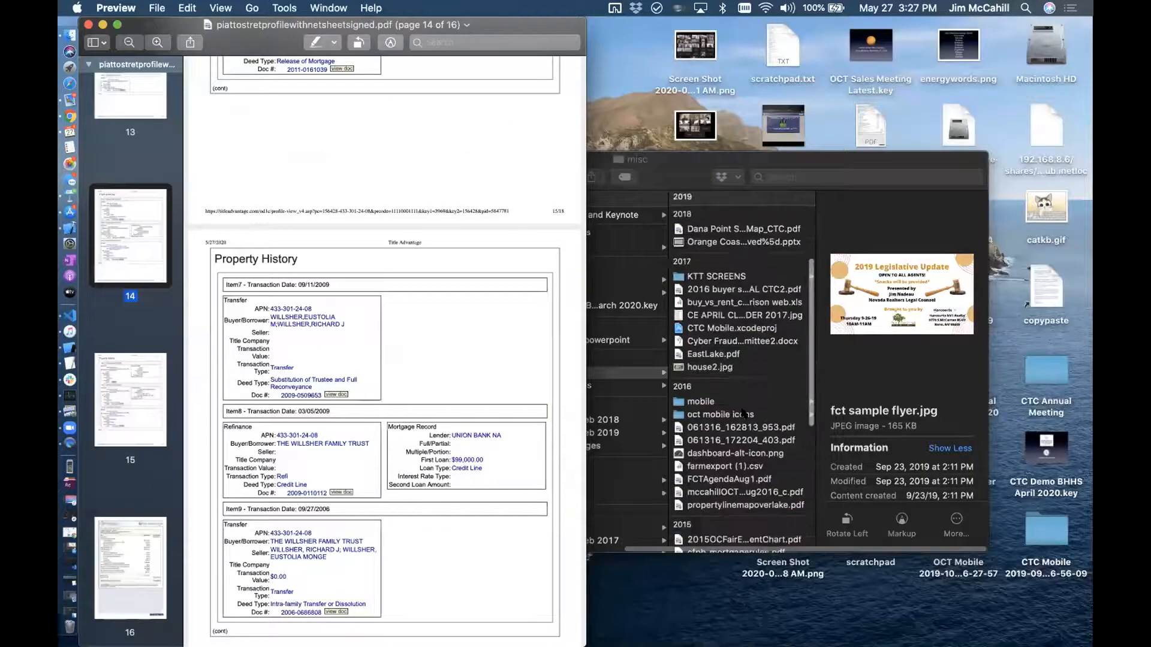
click(743, 471)
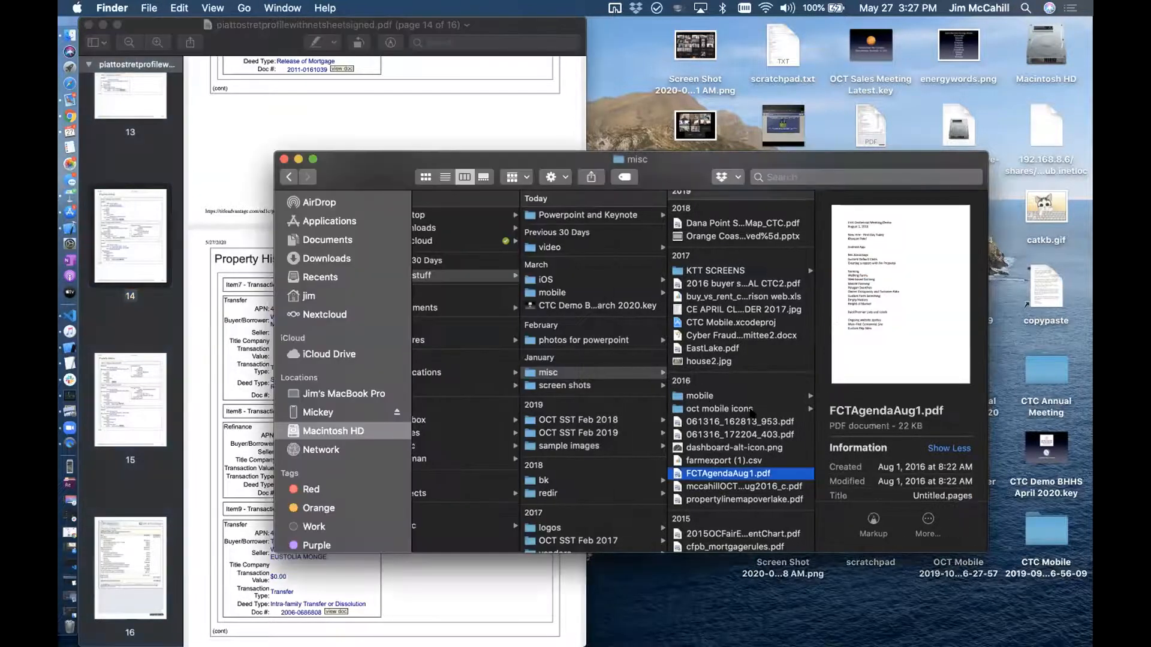
scroll(750, 374, down, 5)
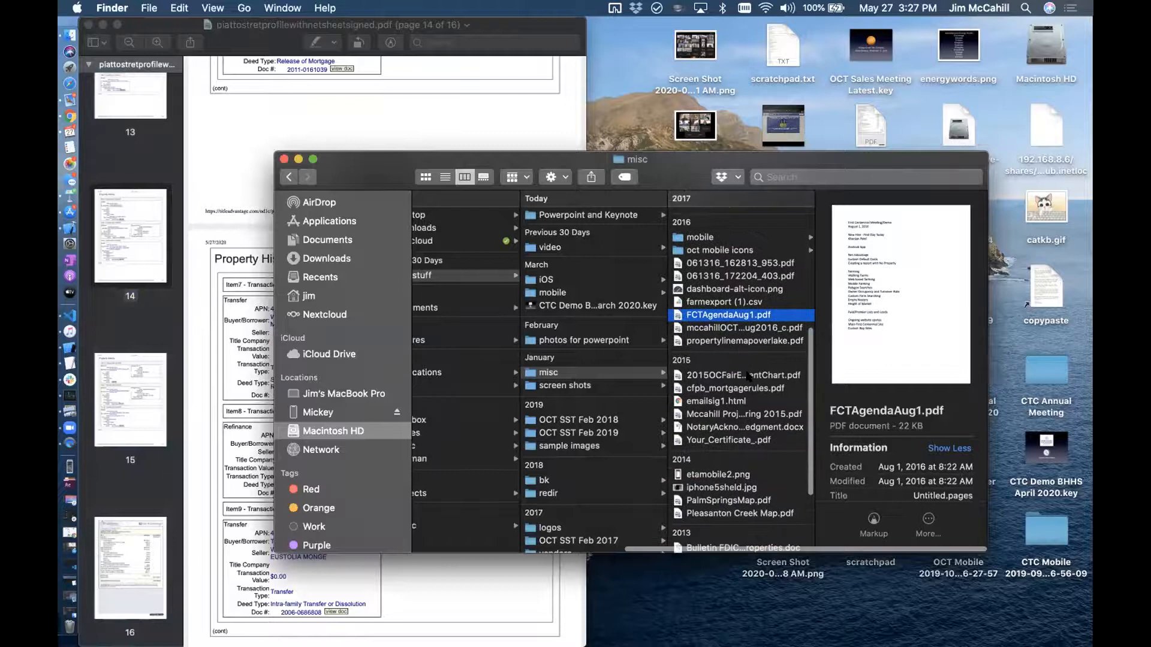
click(747, 376)
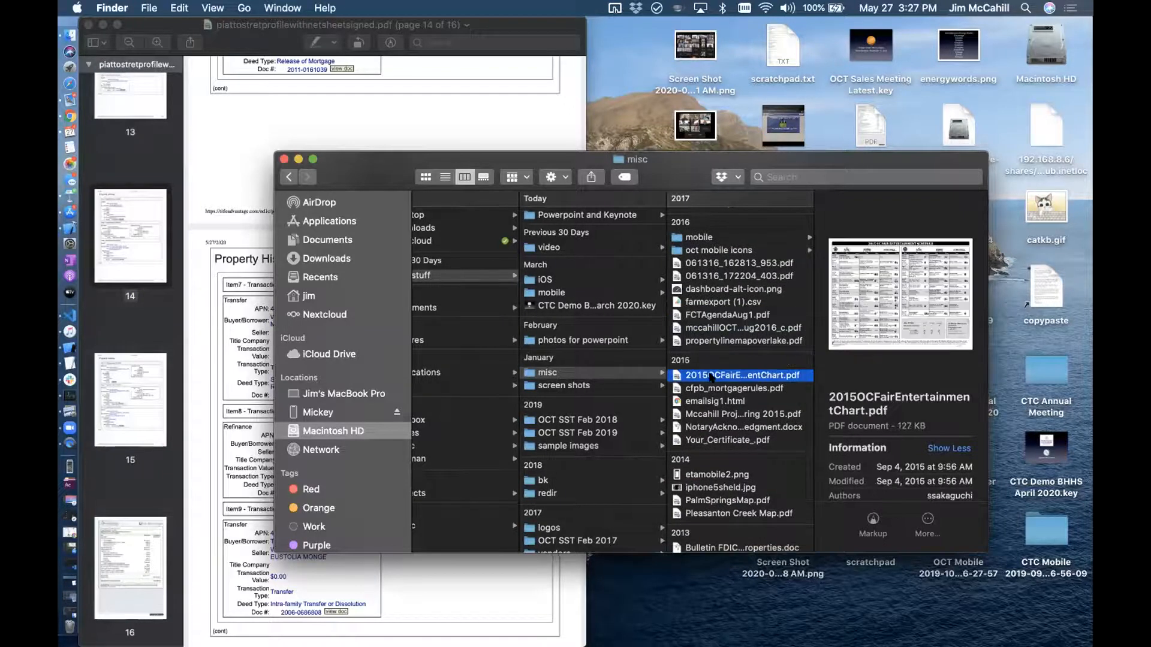
key(super+Tab)
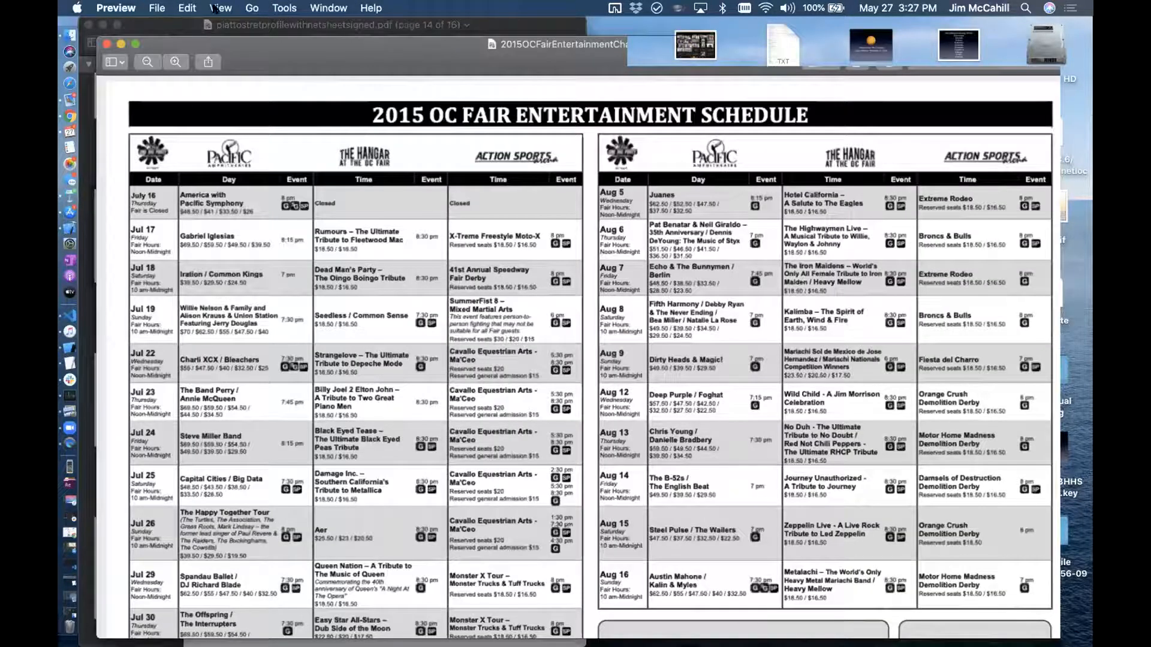
Place the entertainment chart window beside the signed profile PDF and show its page thumbnails.
drag(695, 44, 1091, 163)
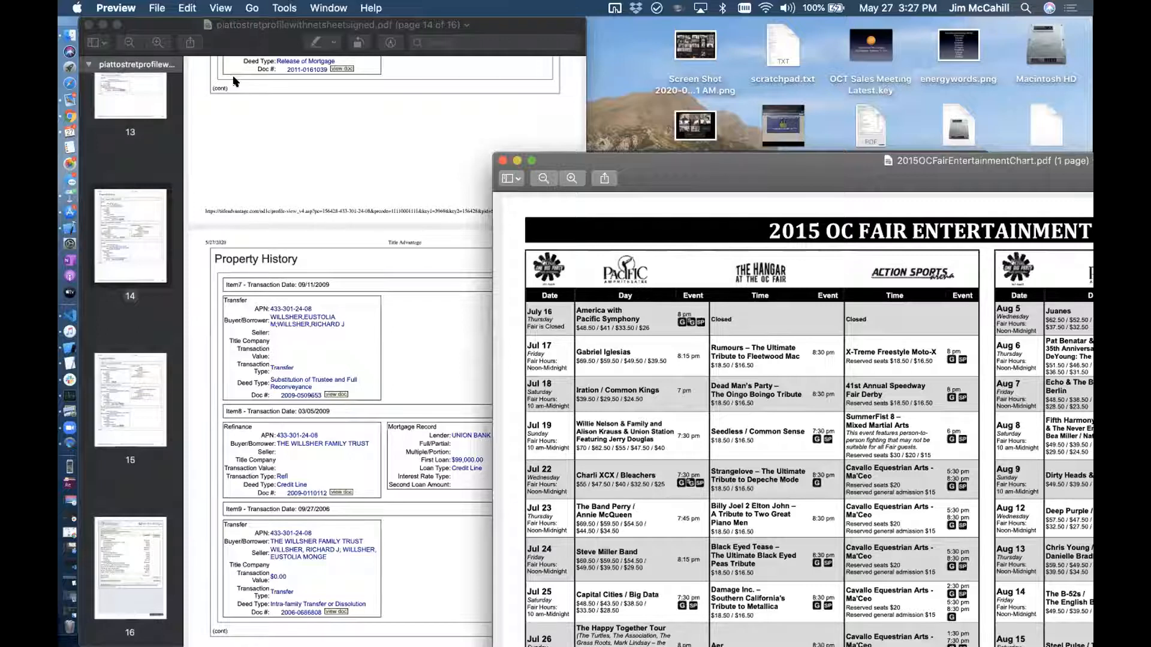
click(221, 9)
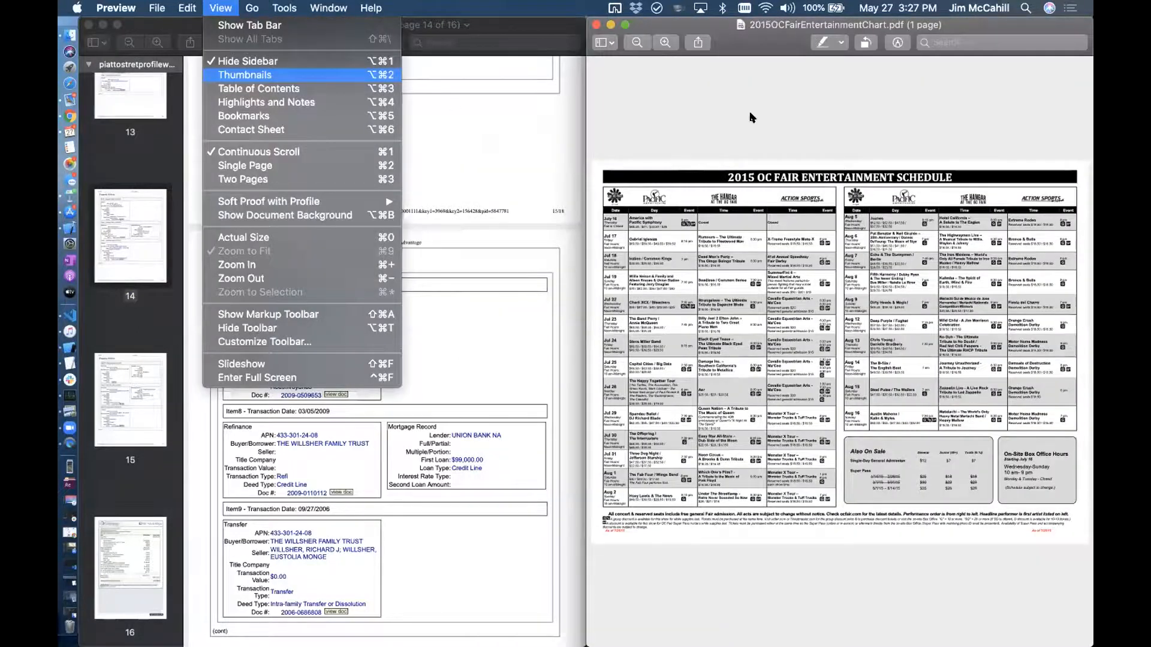
click(245, 74)
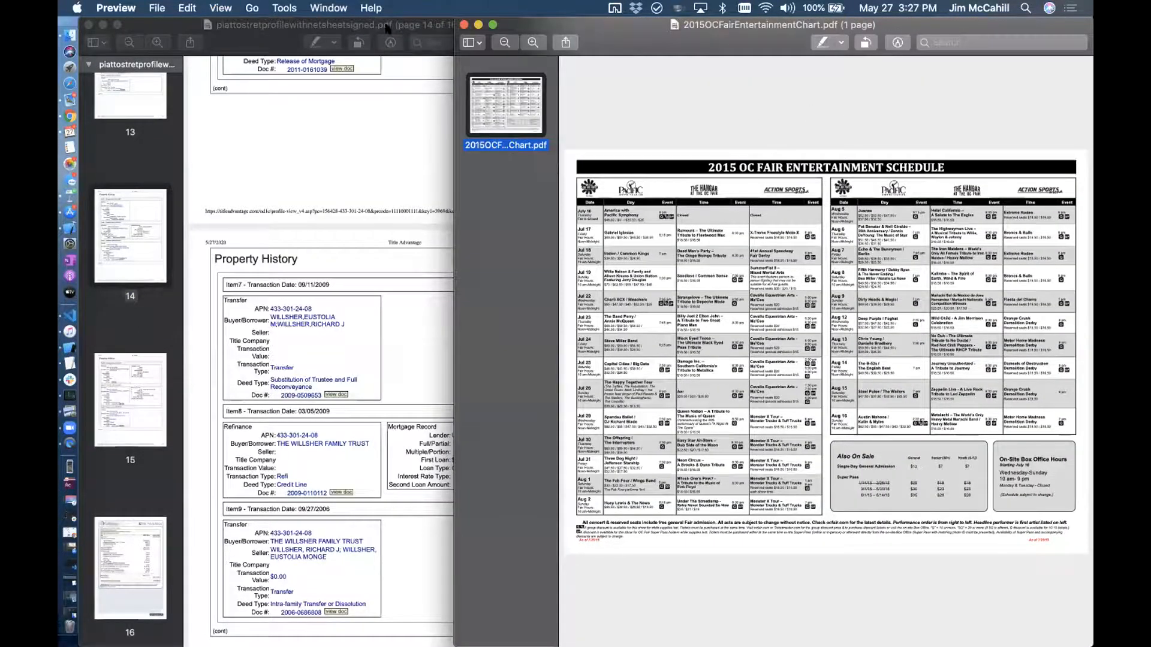
Insert the entertainment chart page between pages 13 and 14 of piattostretprofilewithnetsheetsigned.pdf, and close the chart PDF.
drag(489, 101, 133, 161)
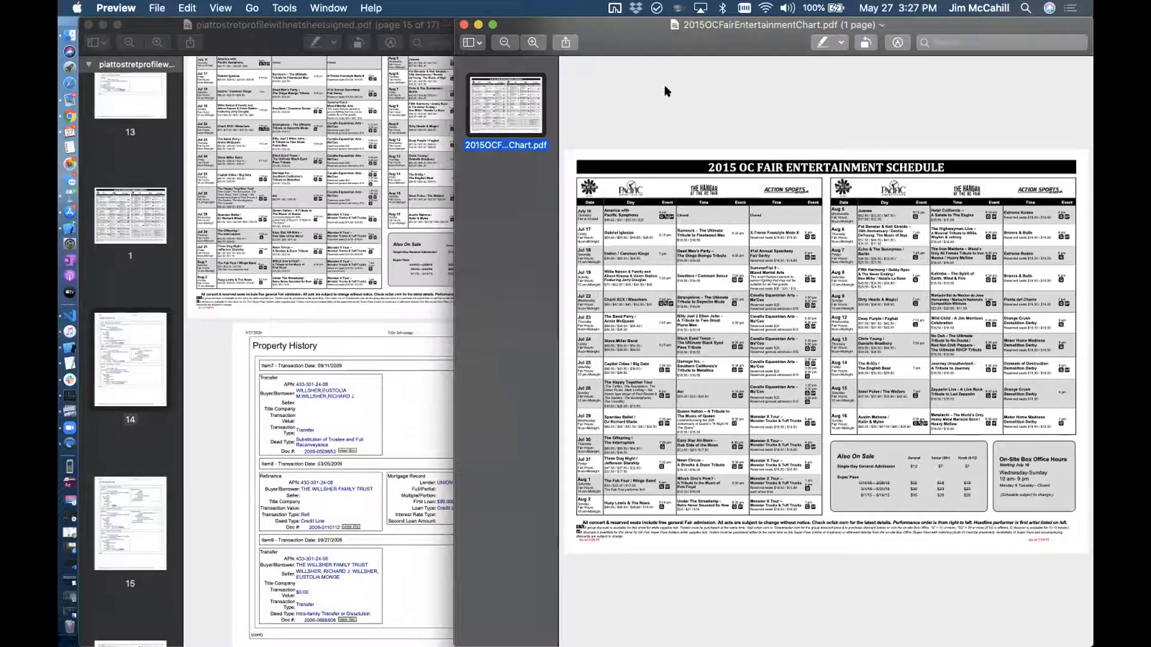
drag(501, 40, 388, 103)
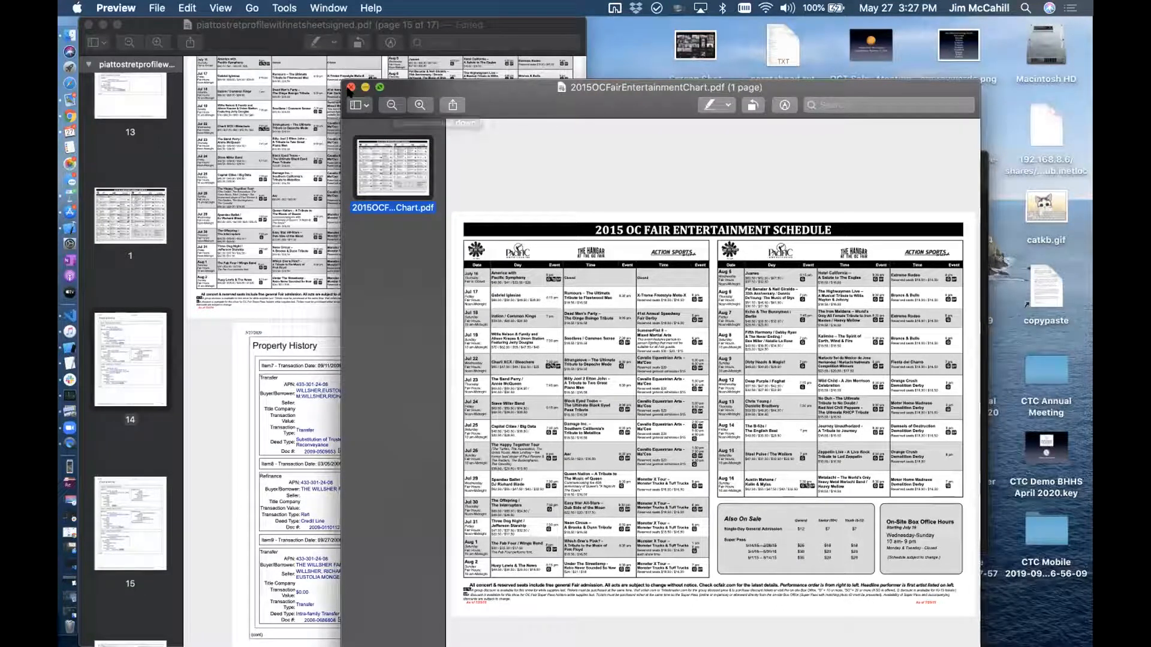
click(350, 88)
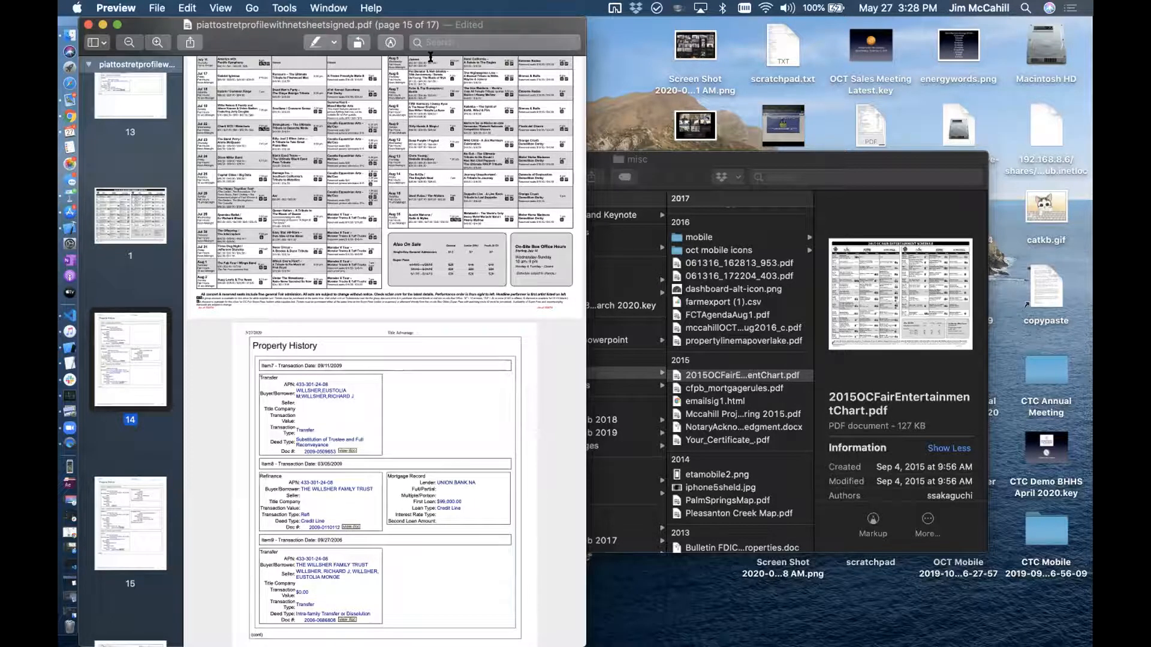
Look through the combined PDF back to its first page, and check the page thumbnails down to the inserted schedule.
scroll(382, 233, up, 20)
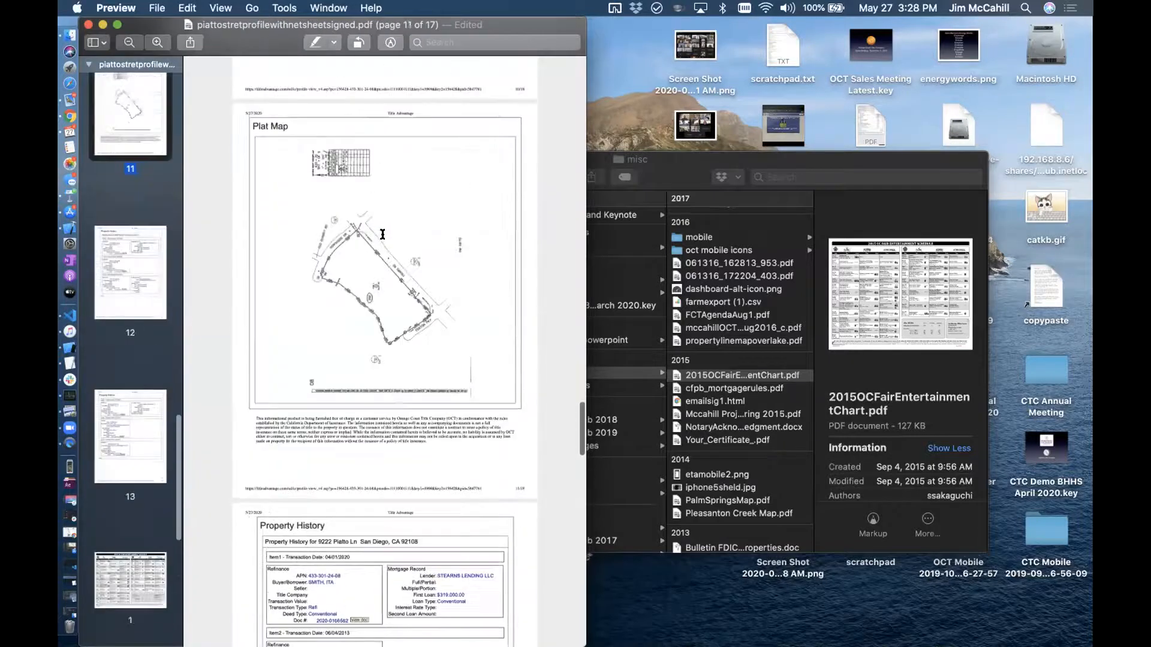
scroll(382, 233, up, 20)
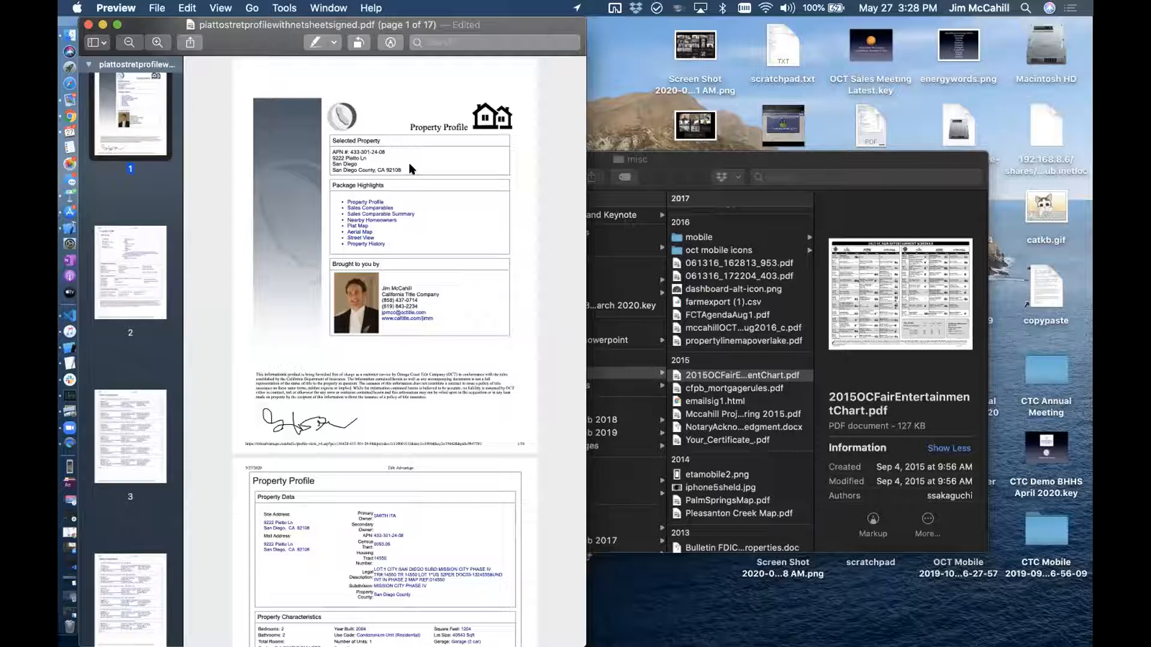
click(409, 163)
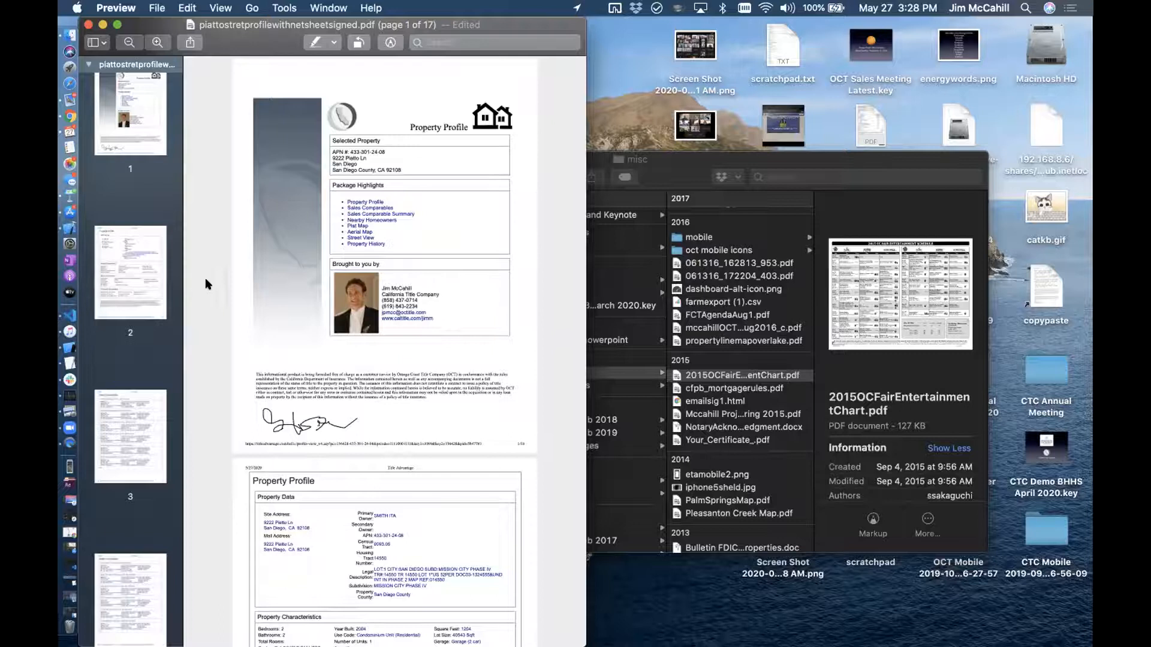
scroll(130, 510, down, 5)
scroll(133, 516, down, 15)
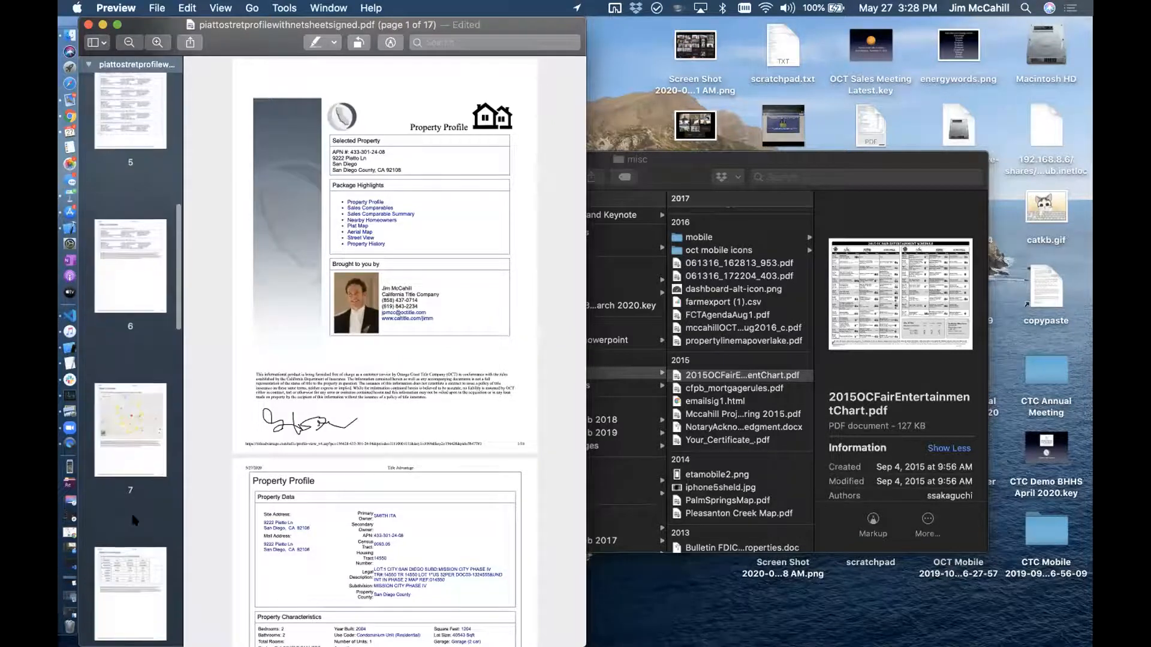
scroll(131, 519, down, 5)
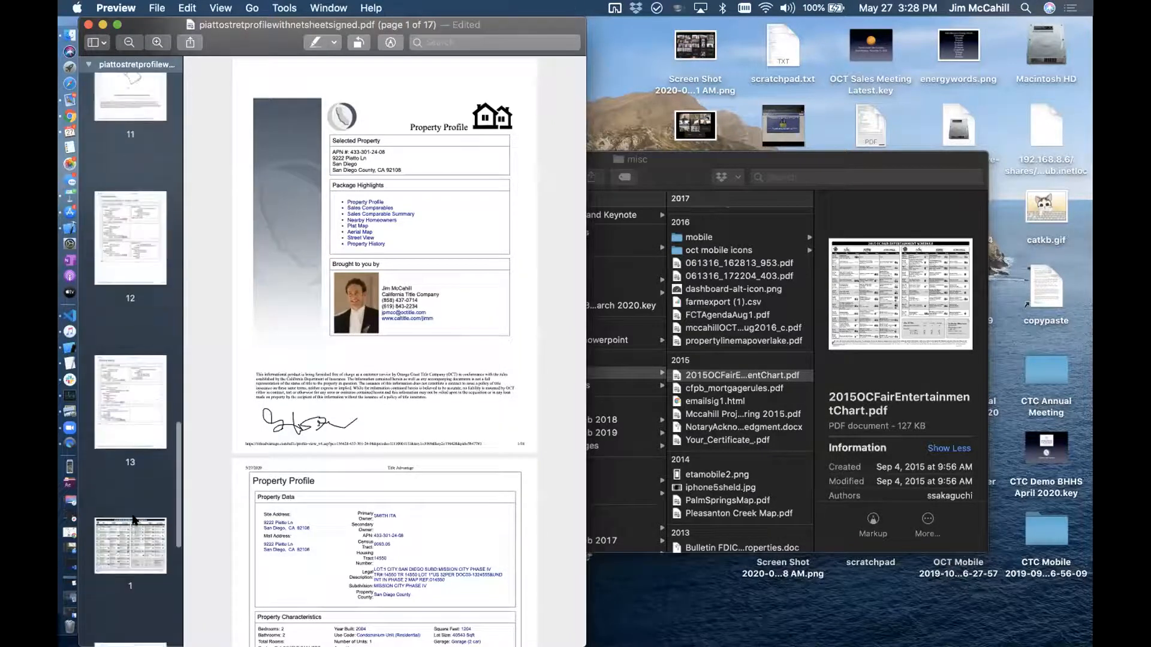
Move the inserted OC Fair schedule page ahead of the Property Profile cover so it is the document's first page.
click(137, 373)
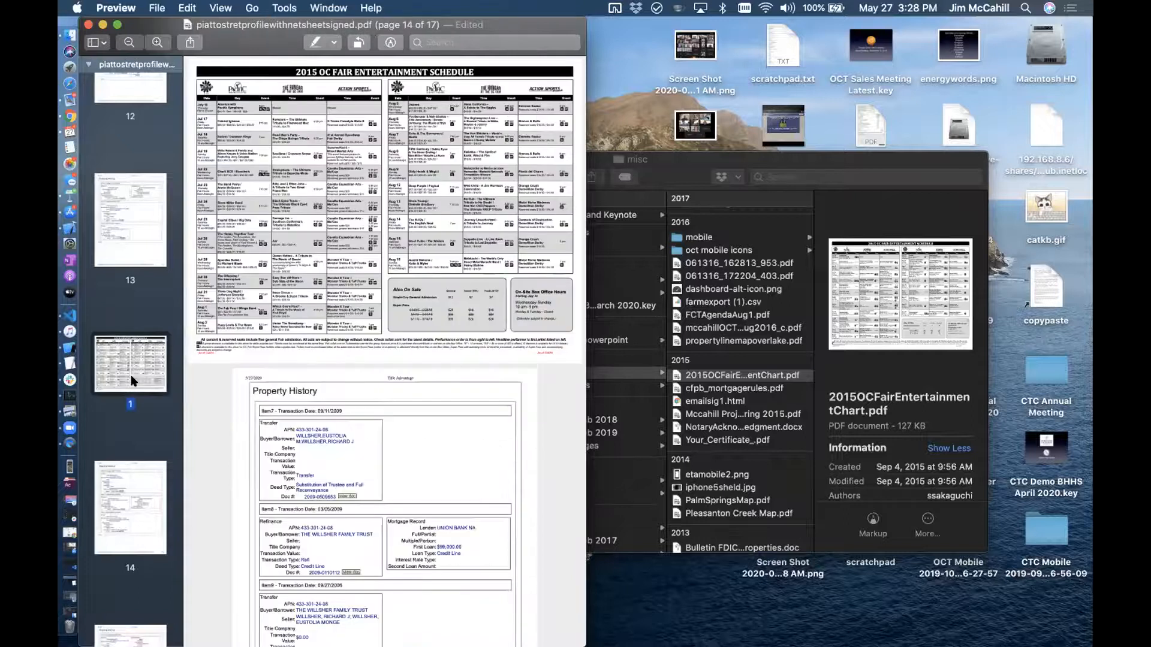
drag(130, 367, 151, 195)
drag(139, 169, 140, 169)
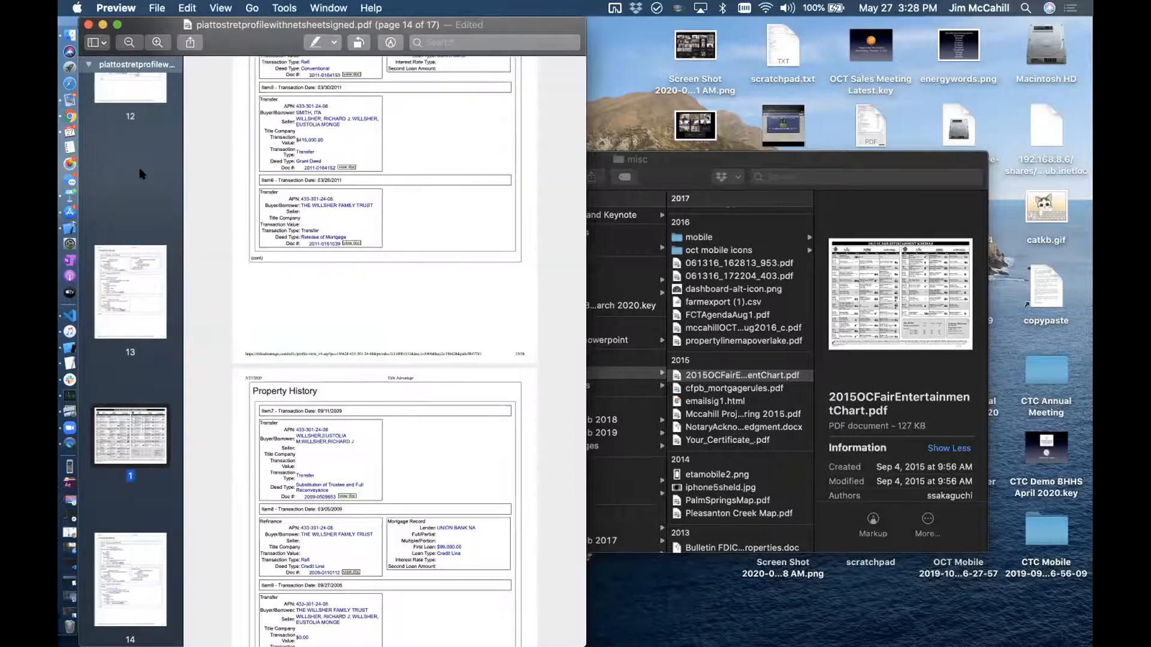
scroll(131, 456, up, 5)
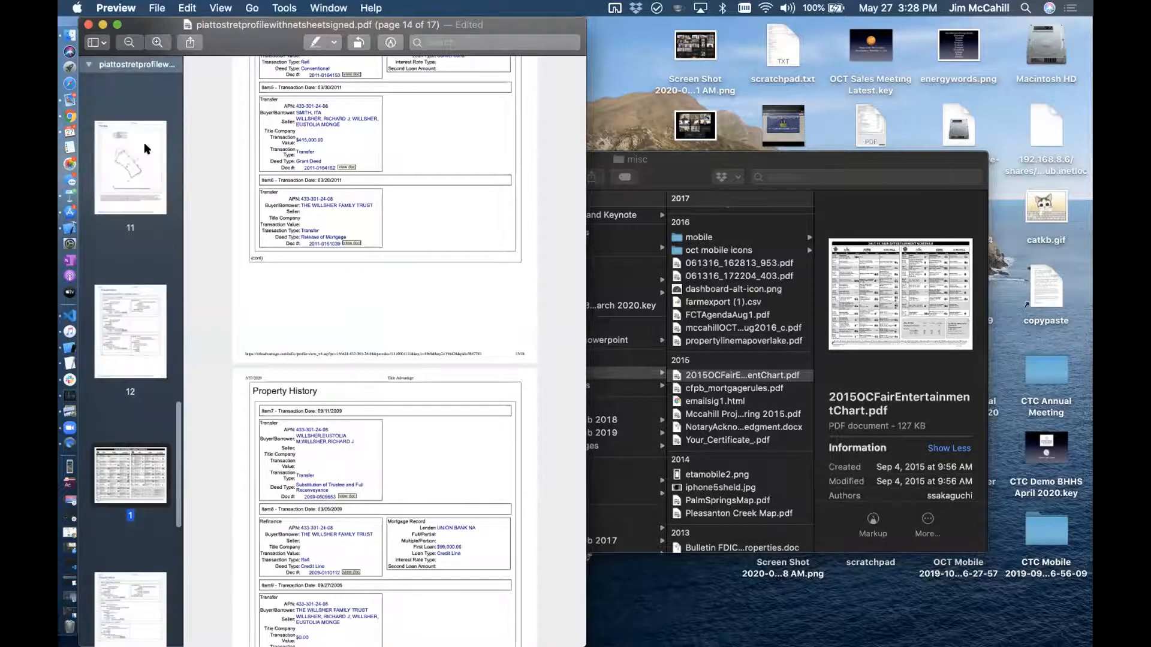
drag(144, 145, 144, 201)
scroll(144, 201, up, 5)
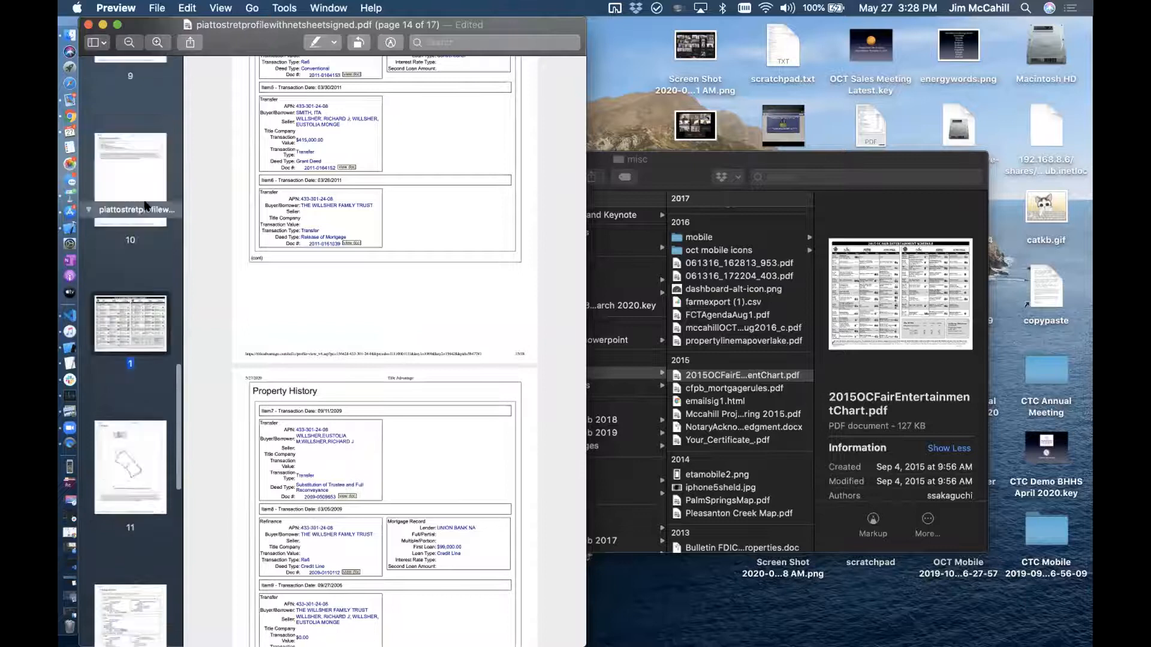
scroll(144, 201, up, 3)
drag(135, 526, 126, 263)
drag(153, 127, 143, 102)
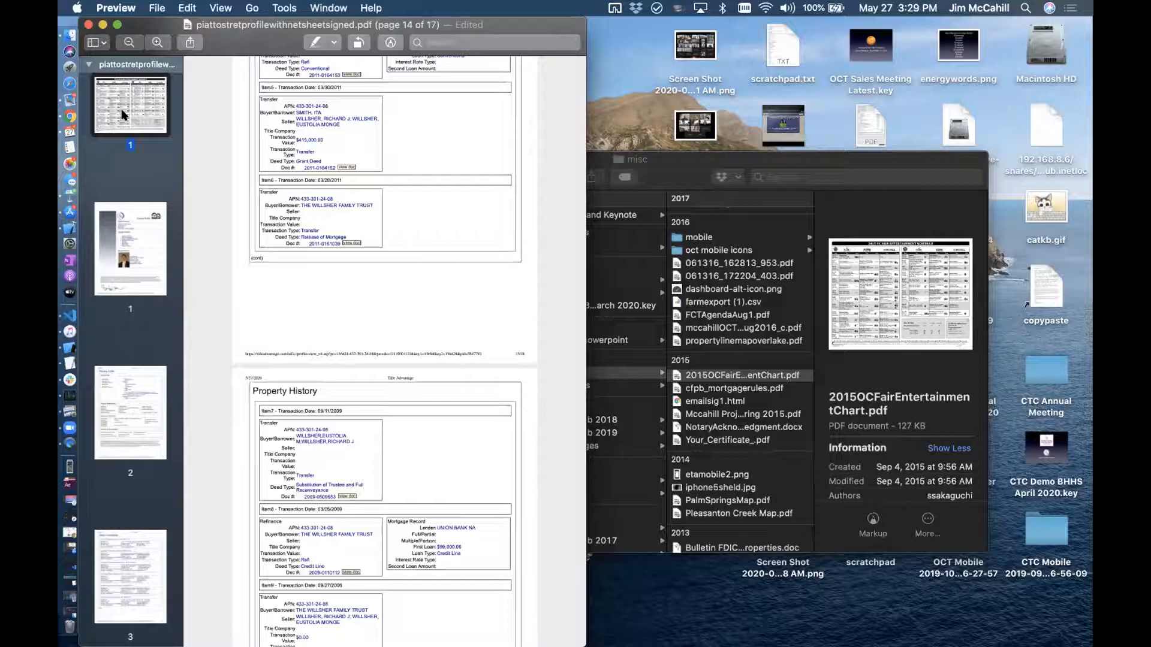
View the Property Profile cover page and the OC Fair schedule page to check their new order.
click(119, 220)
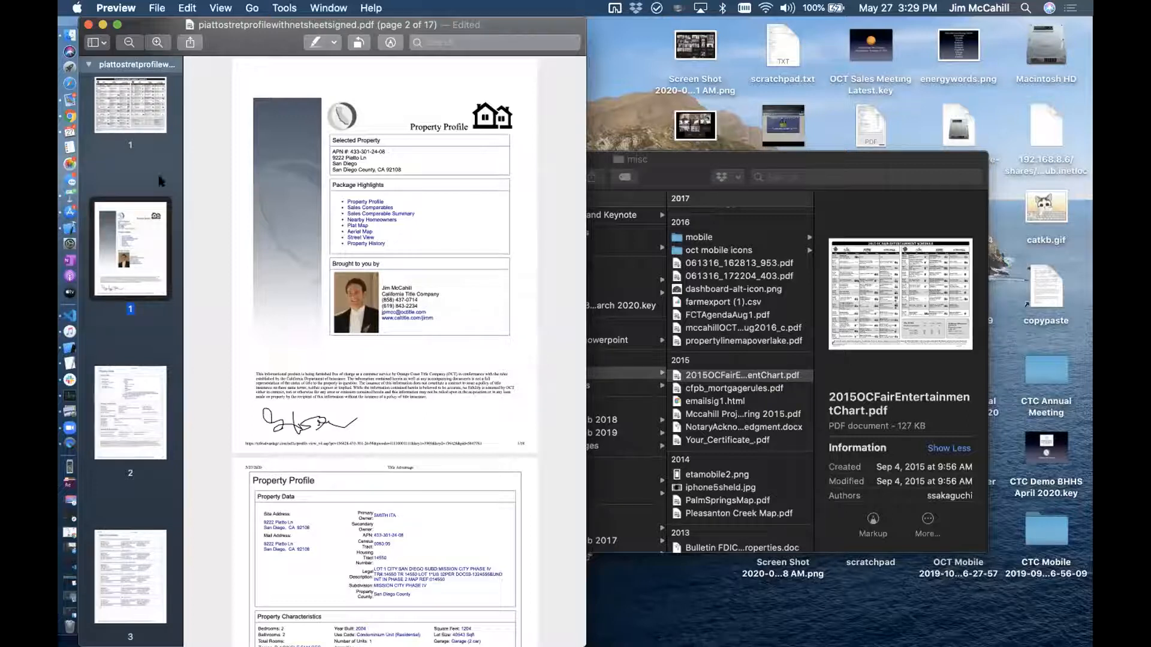
click(111, 115)
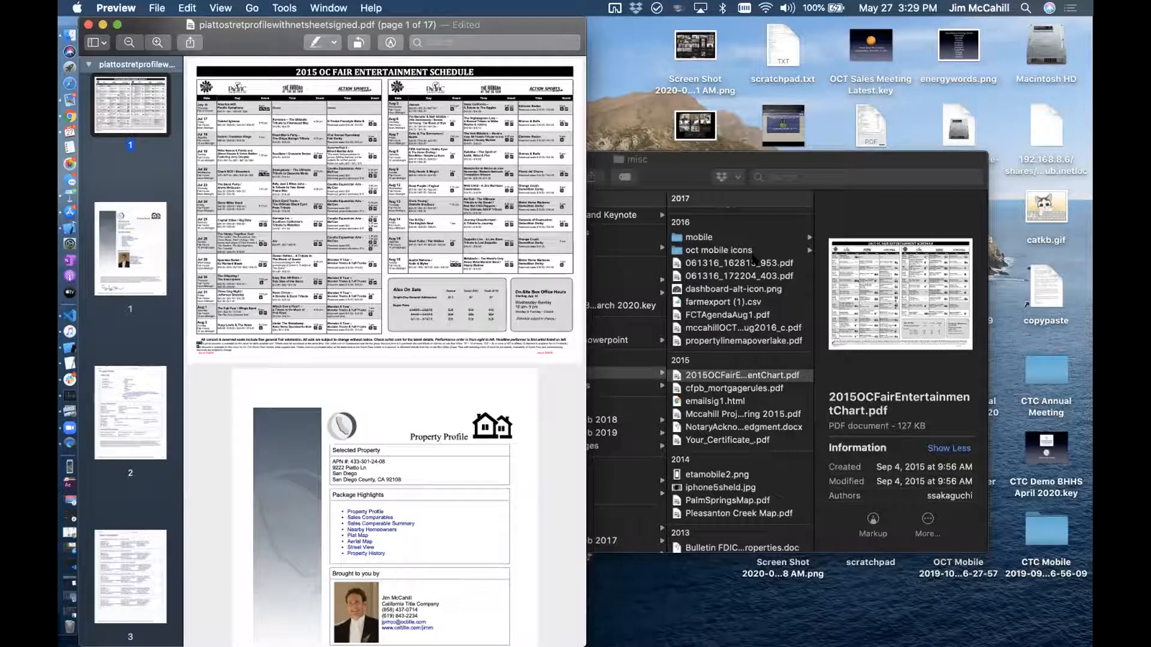
key(Delete)
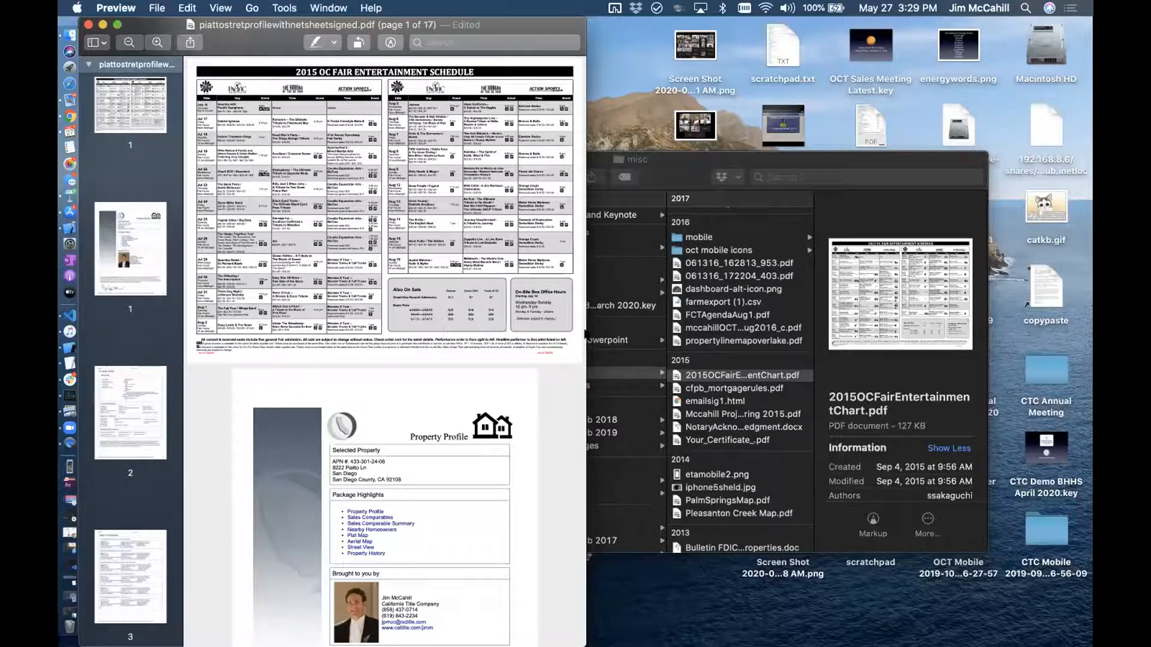
Switch to PDFescape in Chrome and draw a second freehand signature to the right of the first on page 1.
key(ctrl+Right)
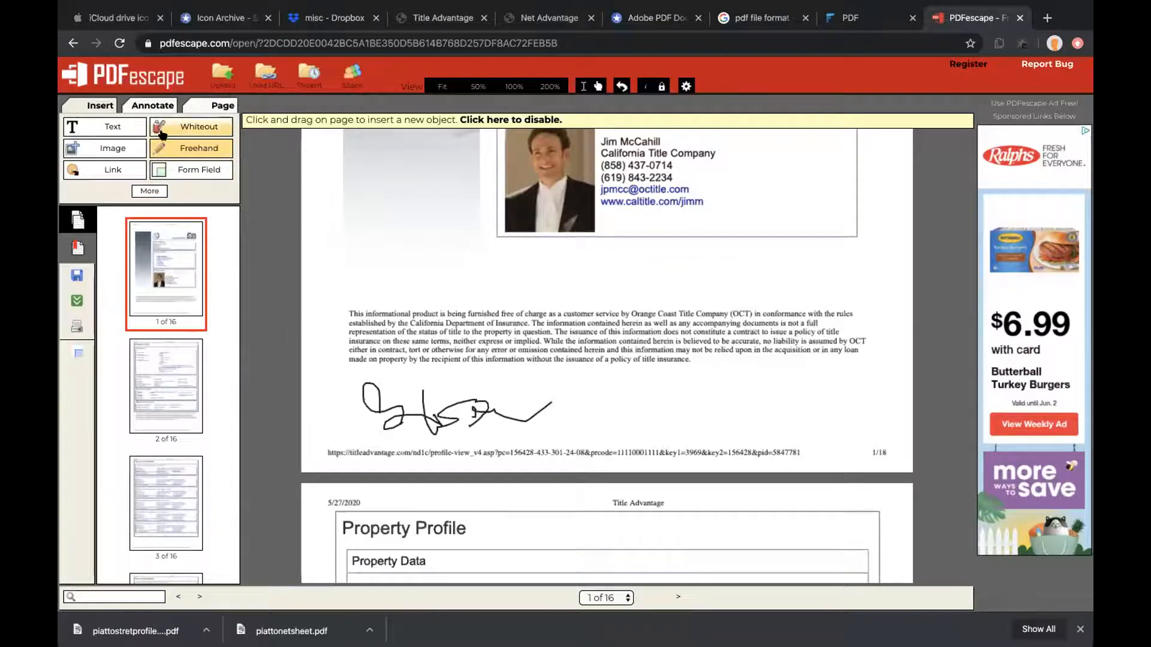
click(148, 105)
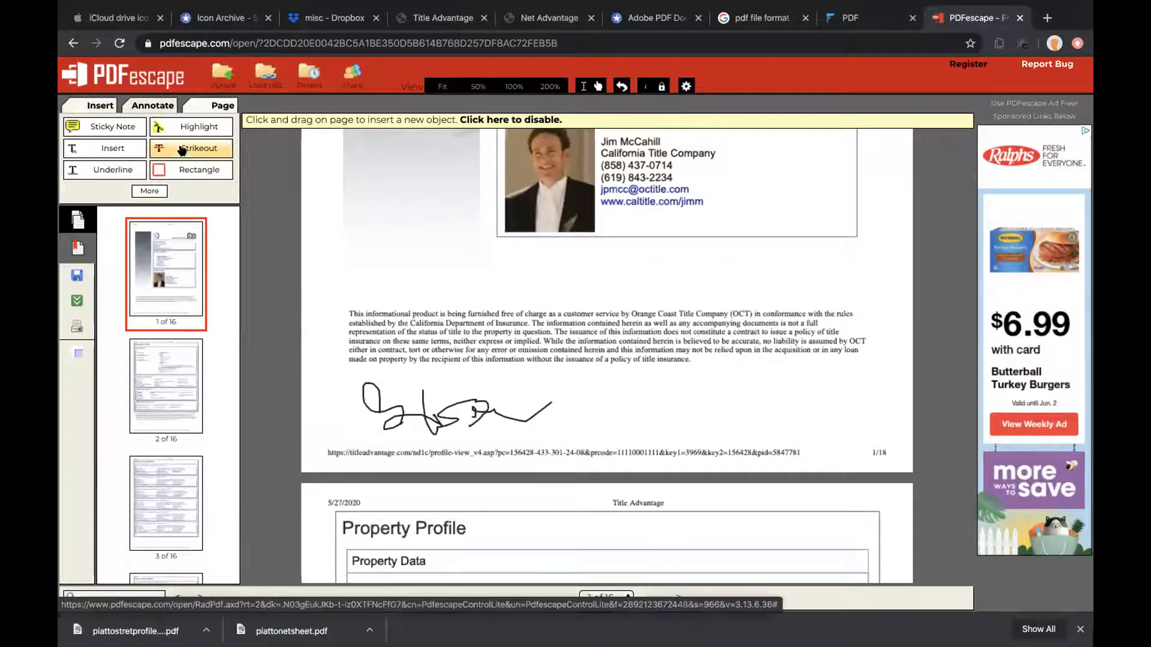
click(100, 105)
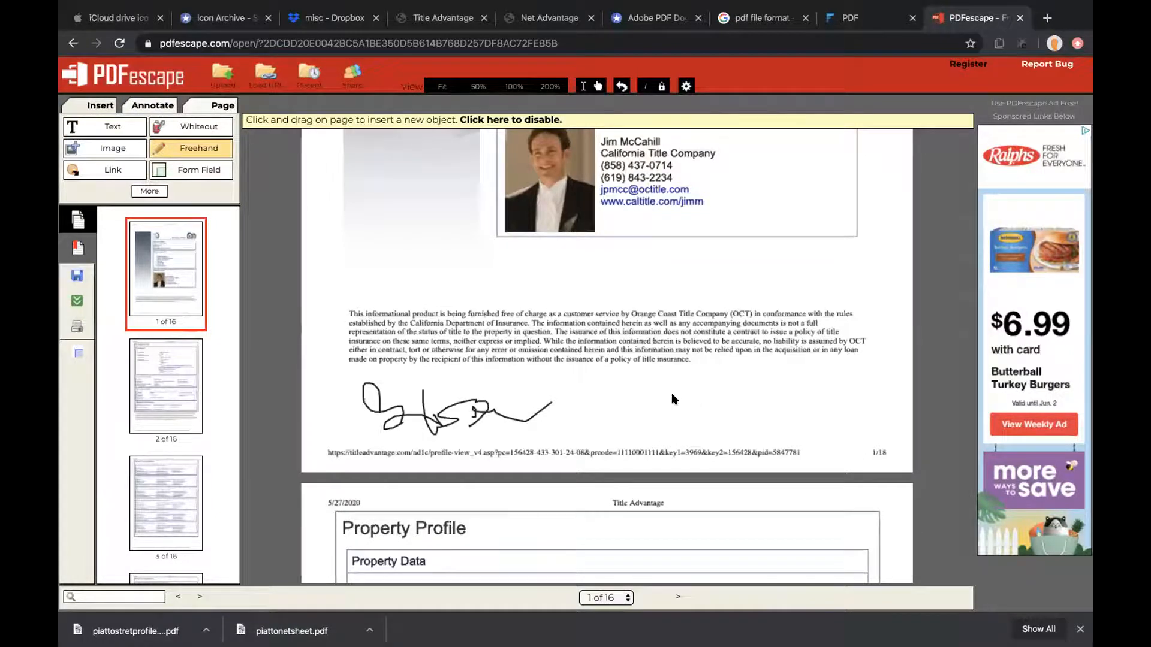
mouse_move(662, 400)
mouse_down()
mouse_move(647, 410)
mouse_move(719, 409)
mouse_move(705, 424)
mouse_move(779, 420)
mouse_up()
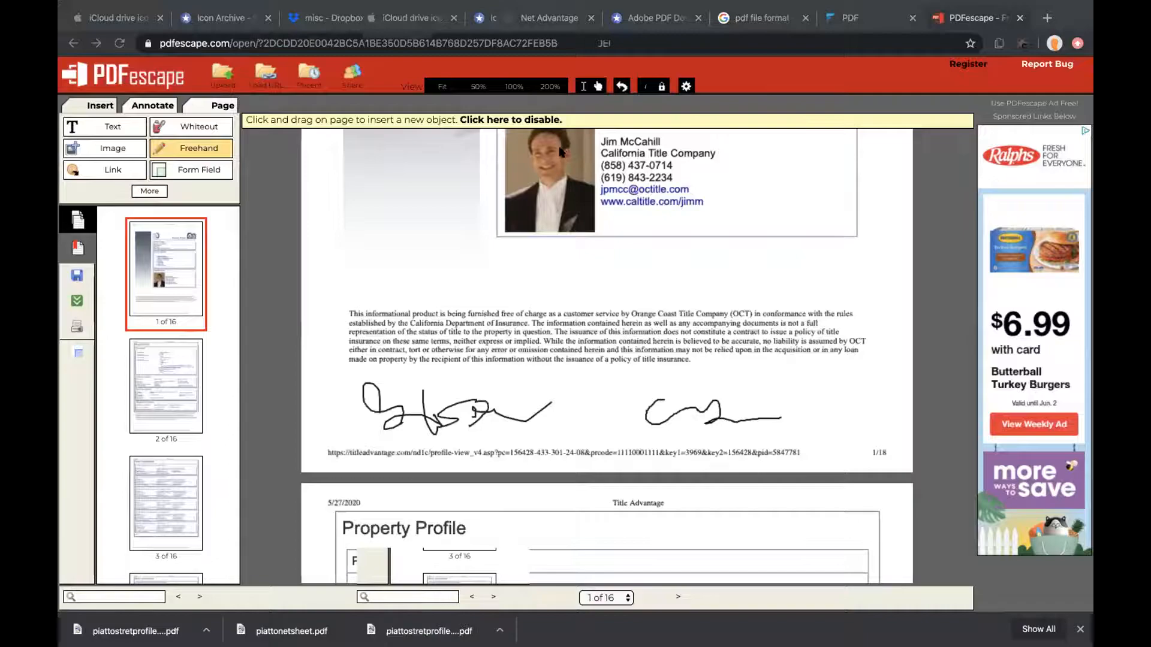
Switch to Preview and look over the annotation tools available for the PDF, including the Signature option.
key(ctrl+Left)
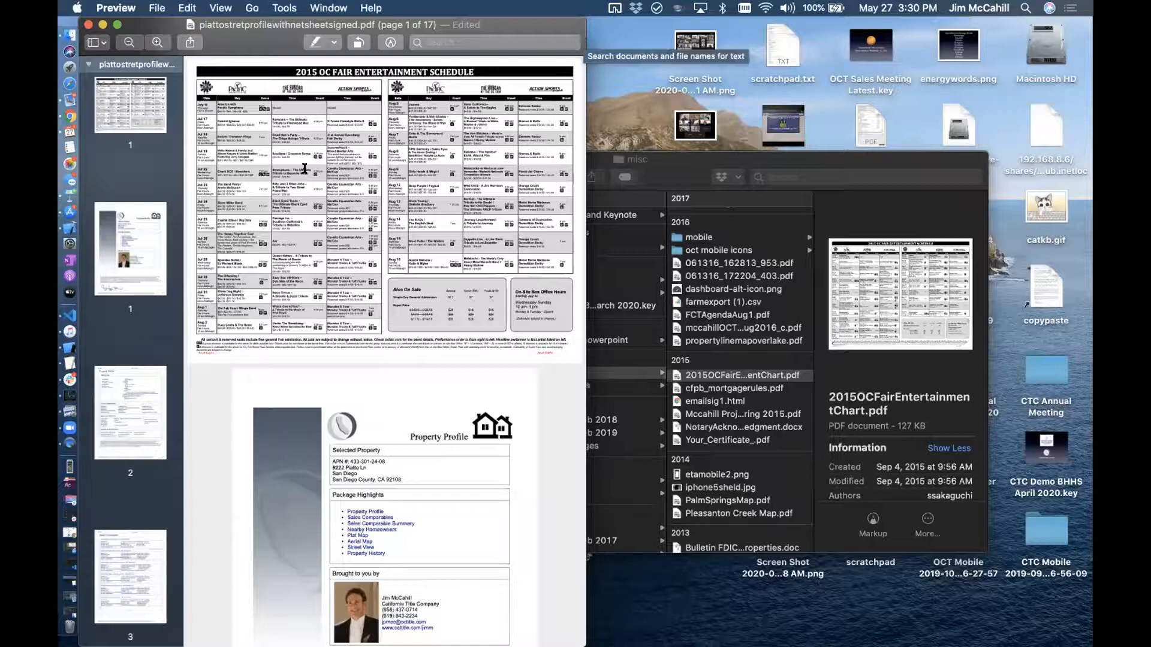
click(266, 10)
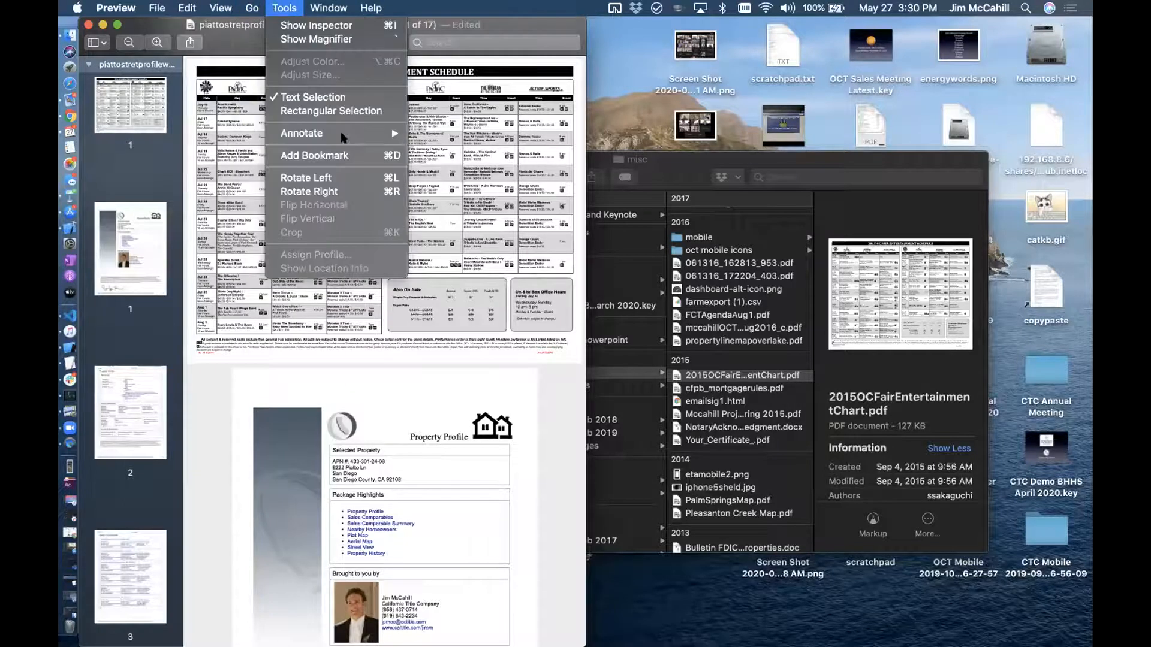
mouse_move(354, 133)
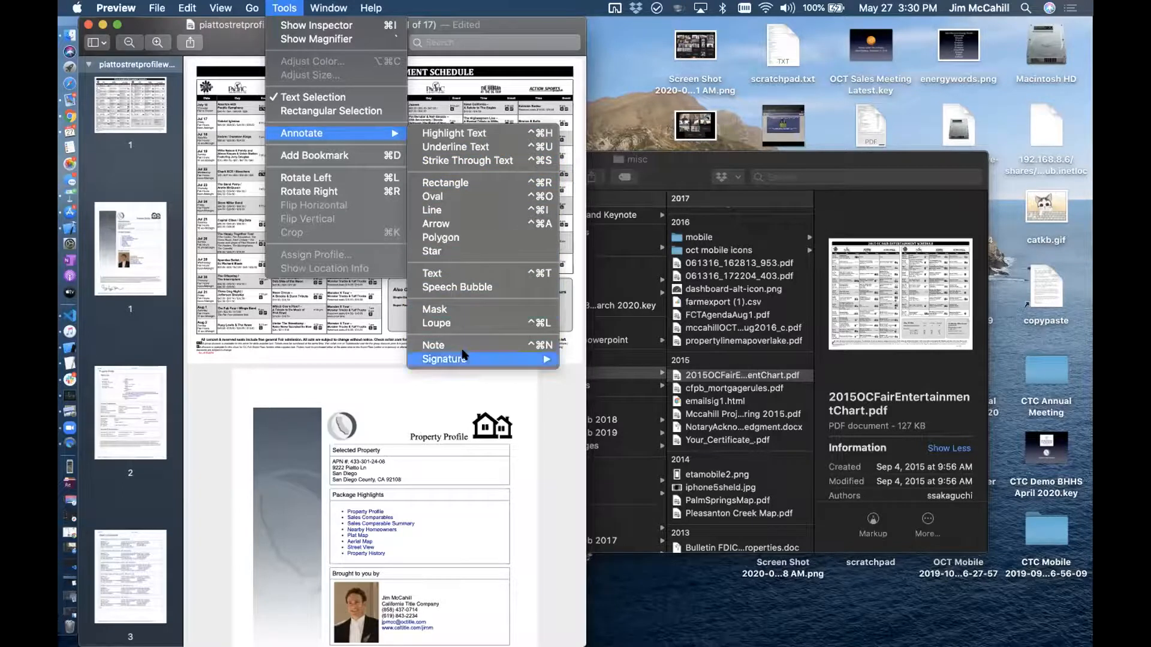
mouse_move(464, 355)
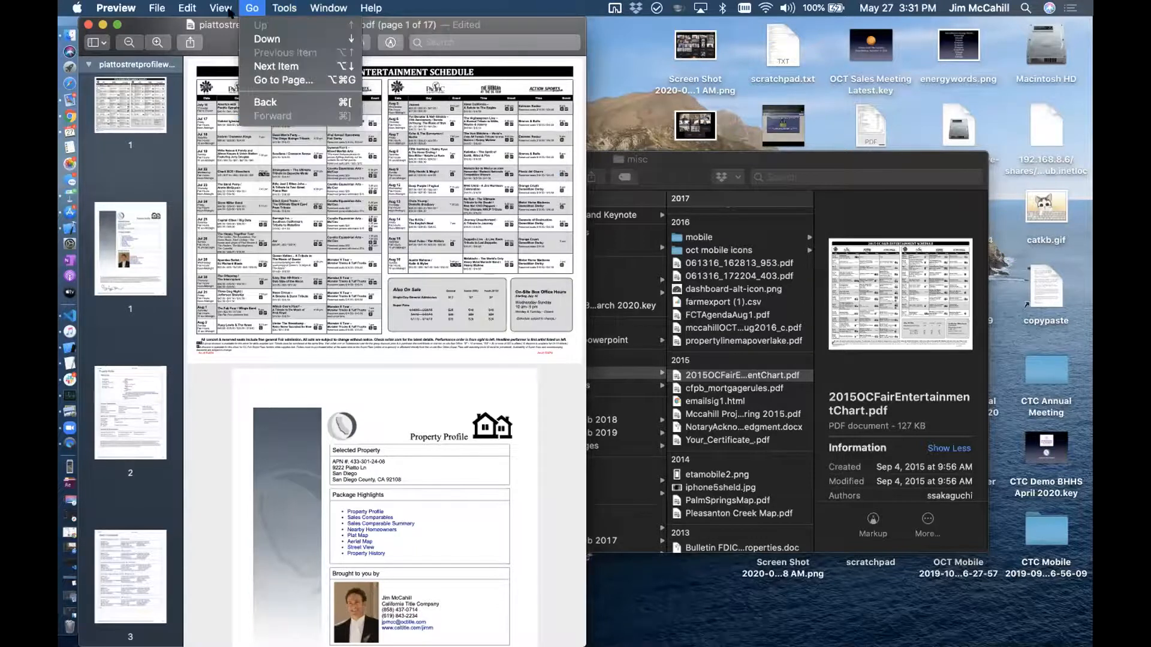
click(447, 6)
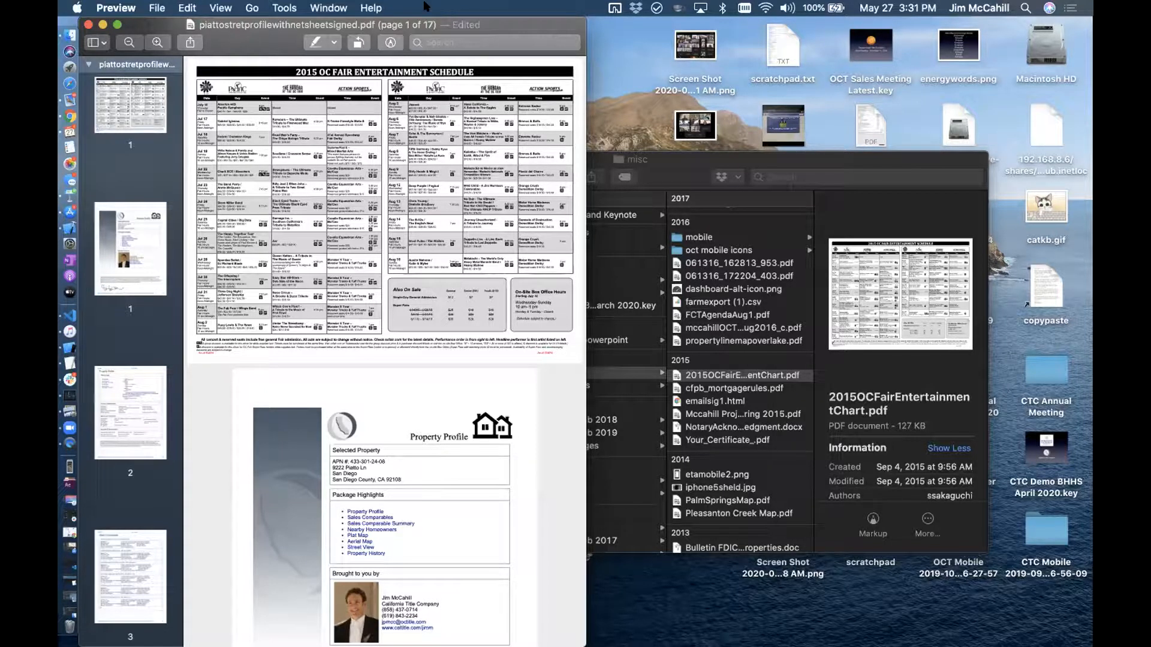
View the signed Property Profile cover and the property data page that follows it, and reposition the document window.
click(126, 282)
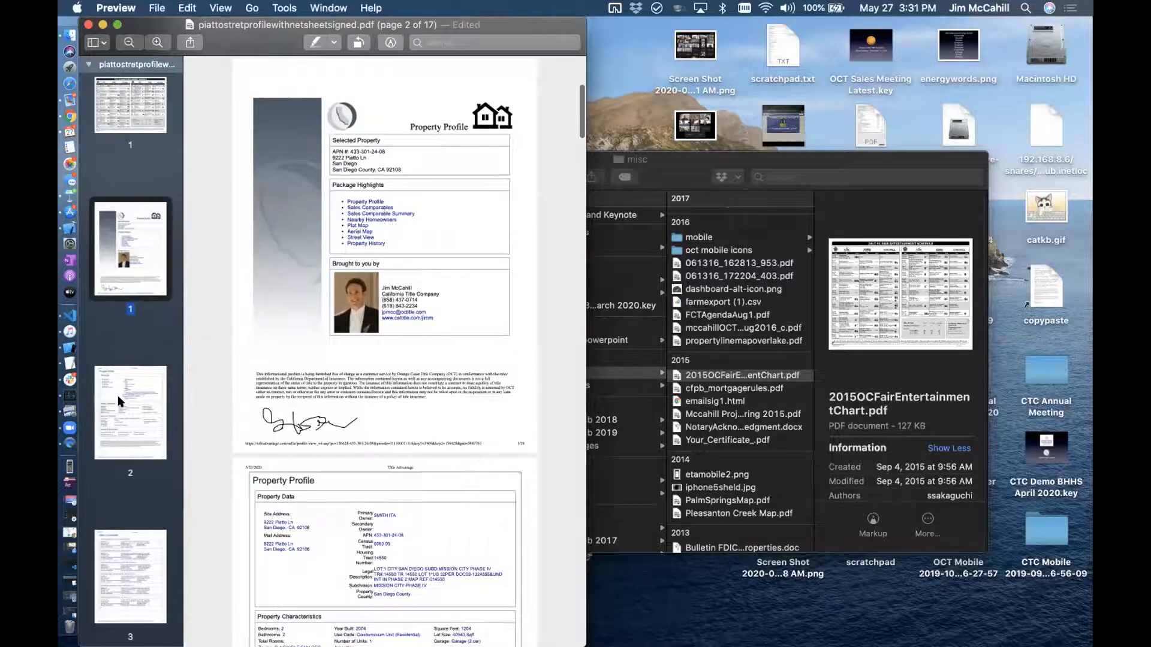
click(117, 394)
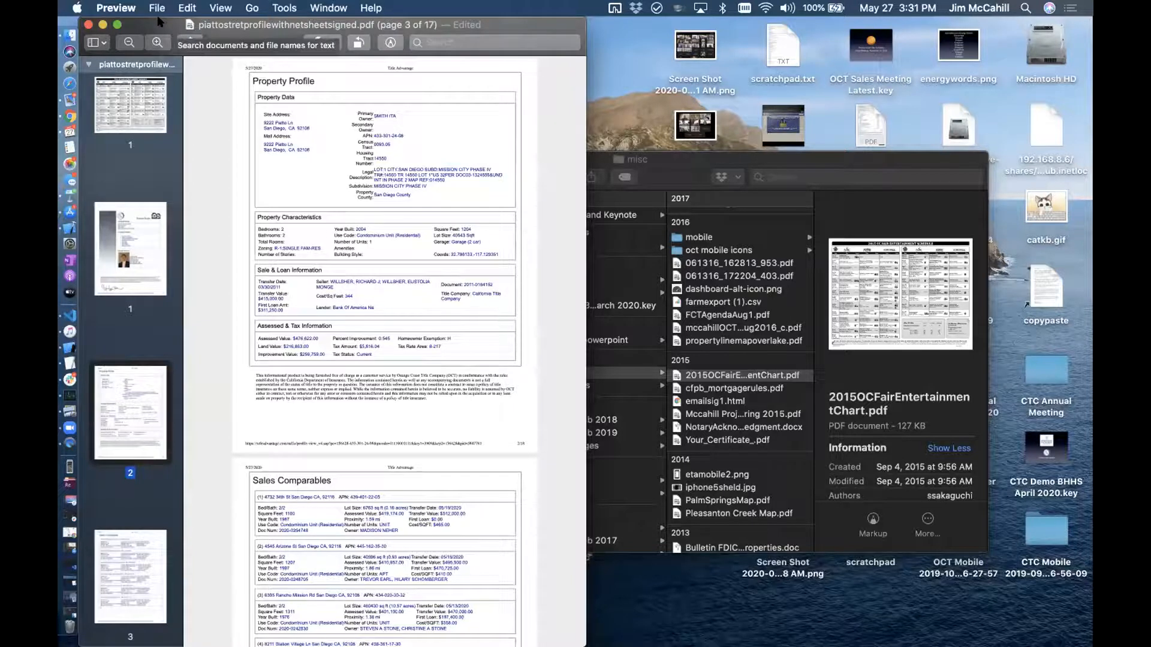
drag(161, 24, 261, 144)
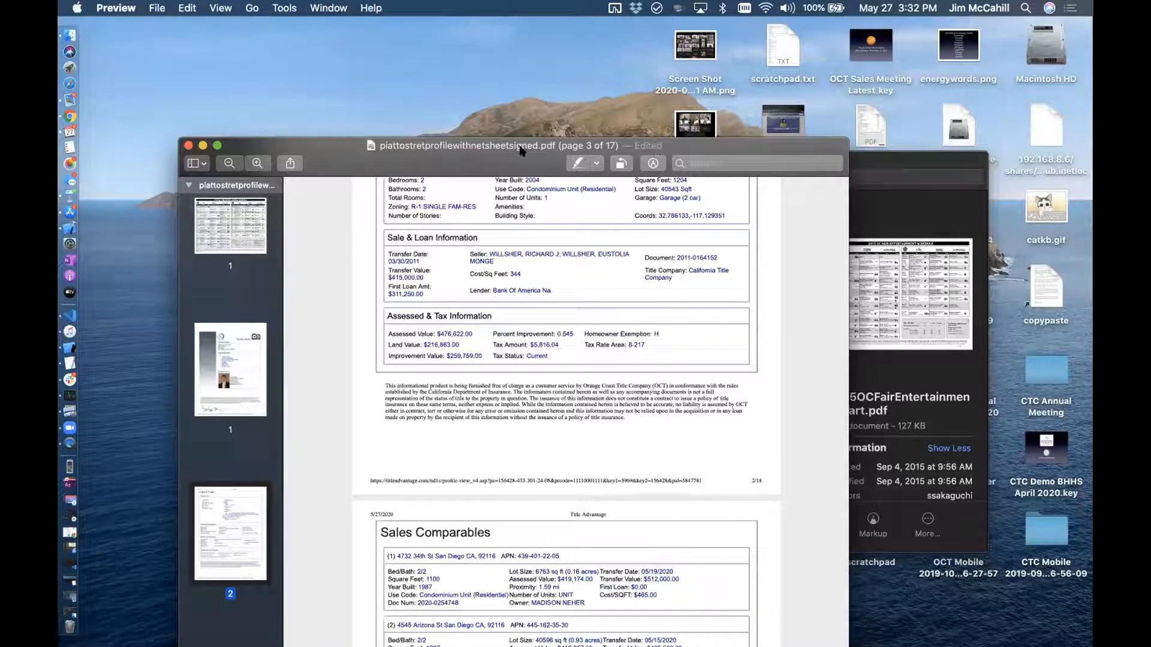
drag(508, 142, 446, 55)
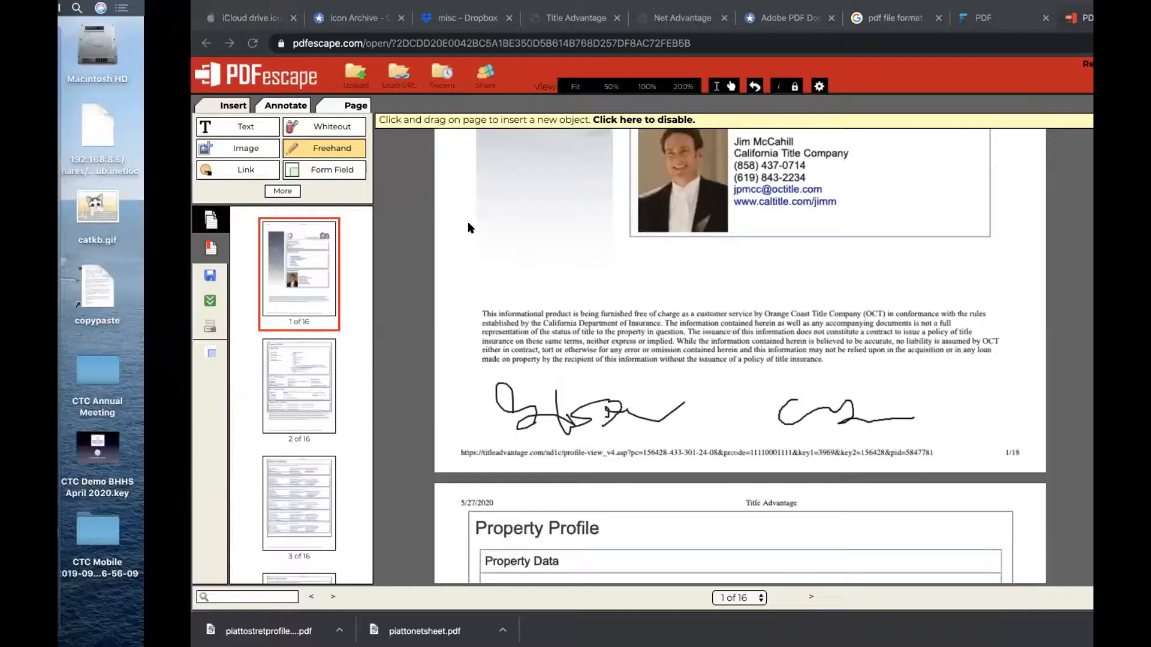
Switch to PDFescape, try to append a PDF file with the Append File Tool, and try the Fit and 100% page views.
scroll(276, 144, up, 8)
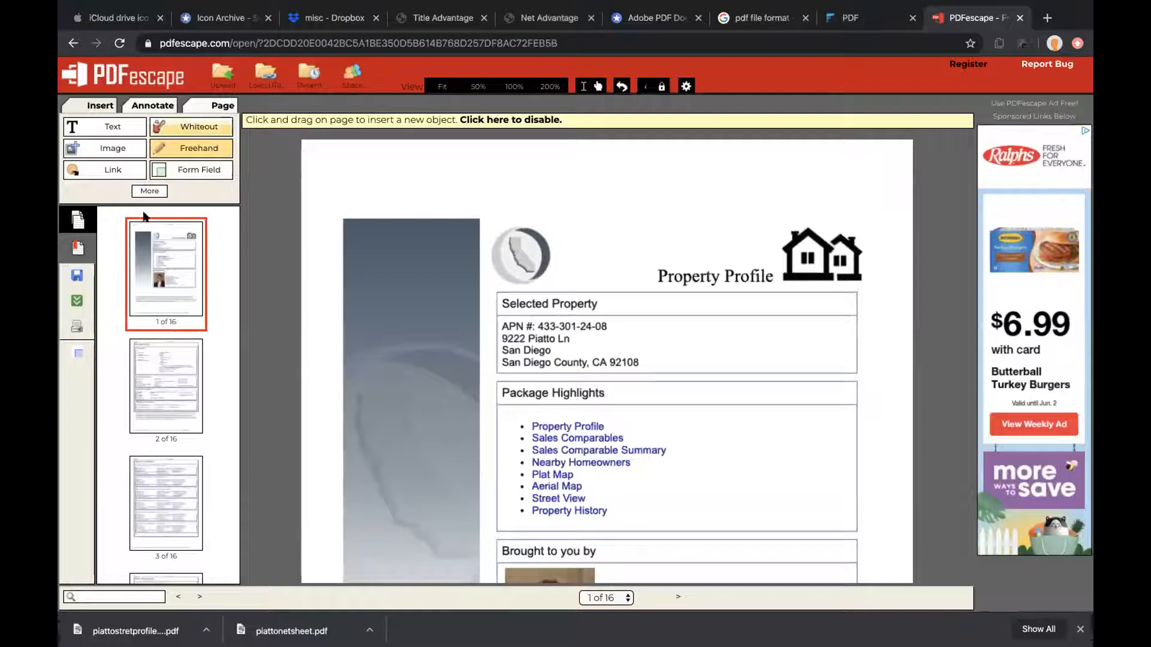
click(212, 107)
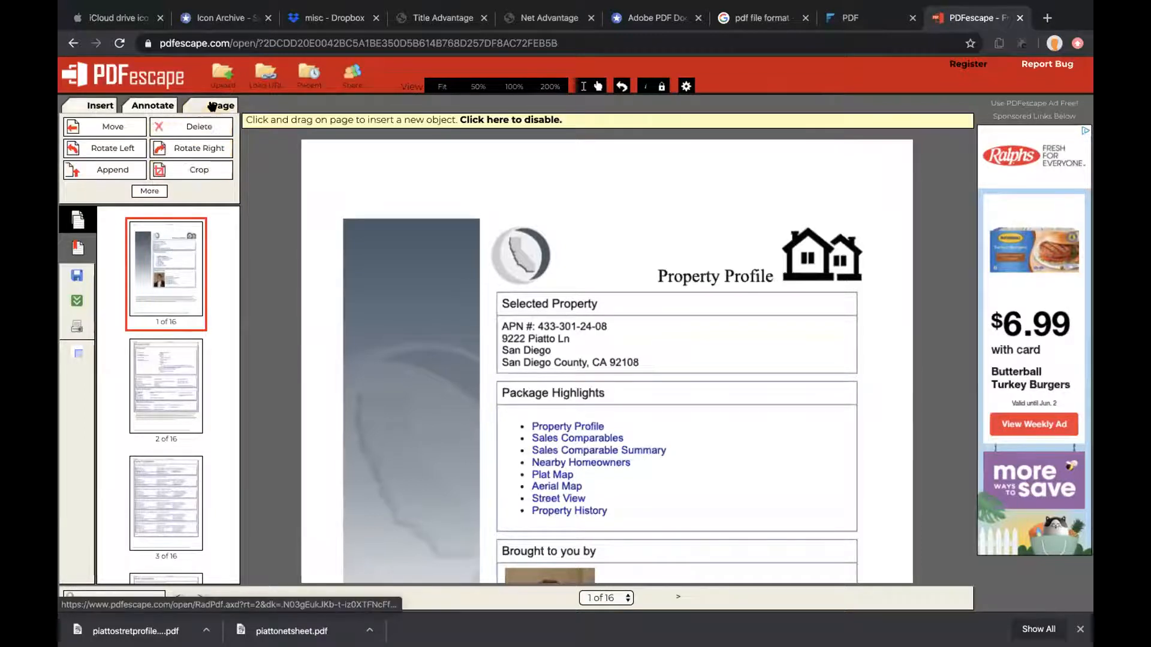
click(107, 174)
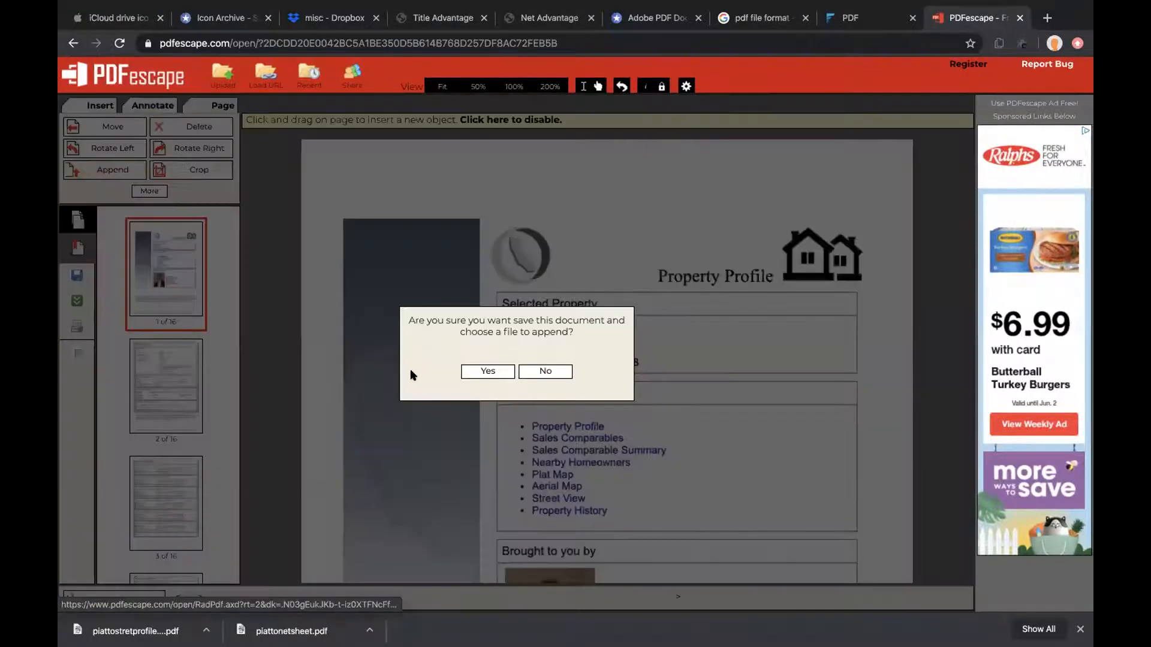
click(487, 370)
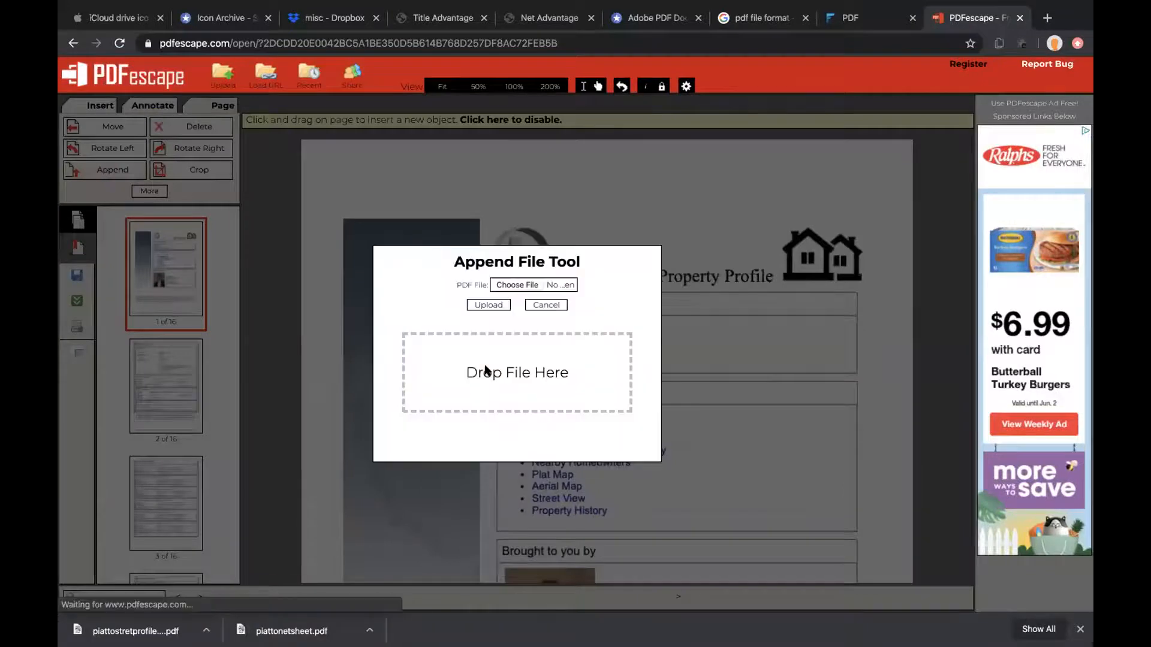
click(507, 286)
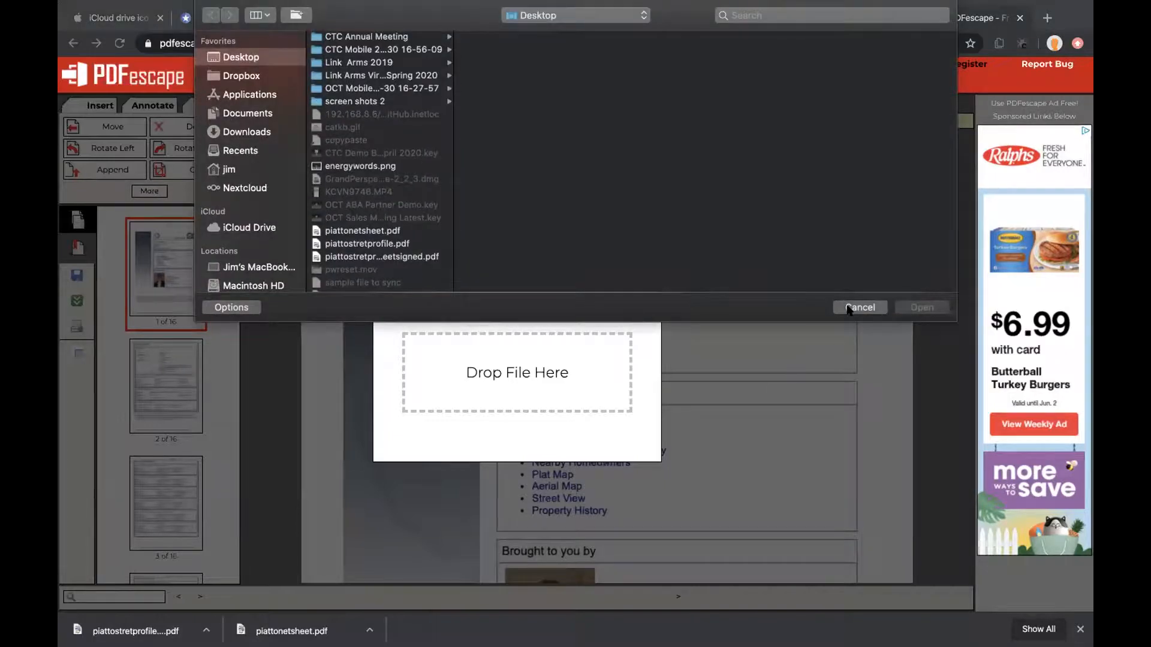
click(846, 308)
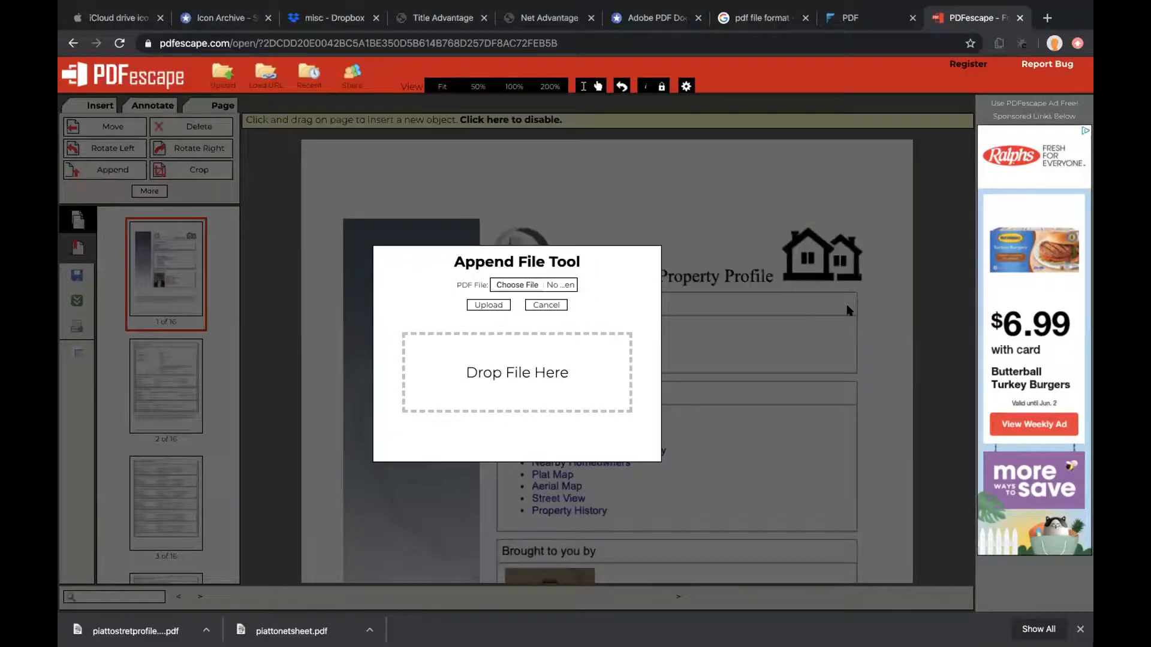
click(544, 306)
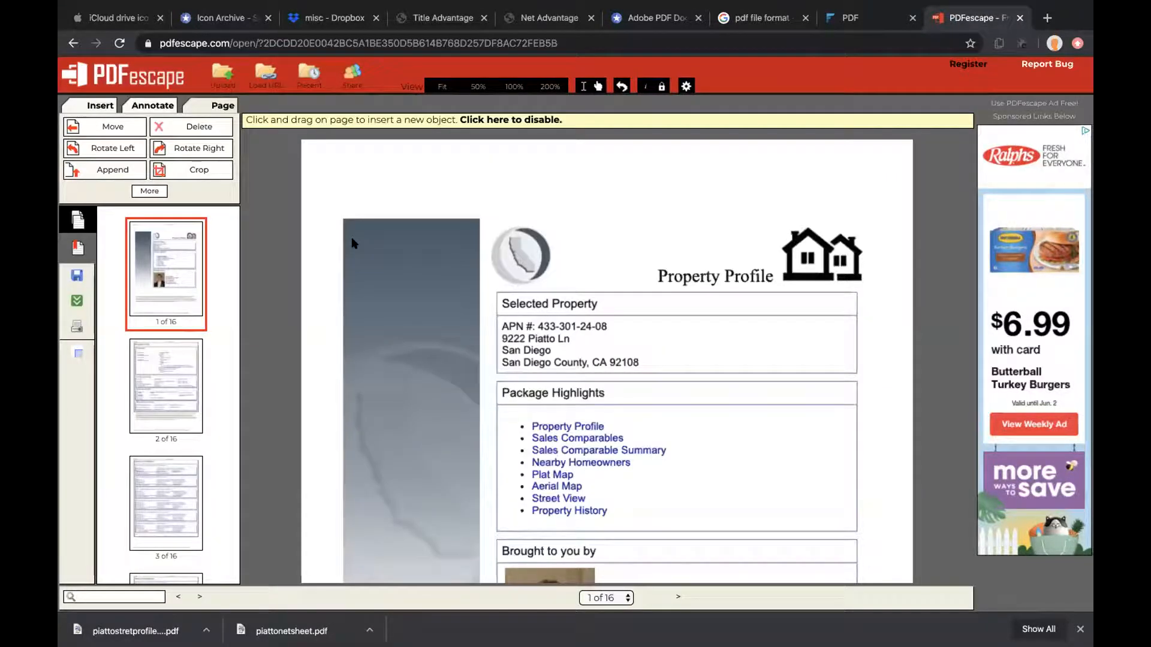
click(456, 88)
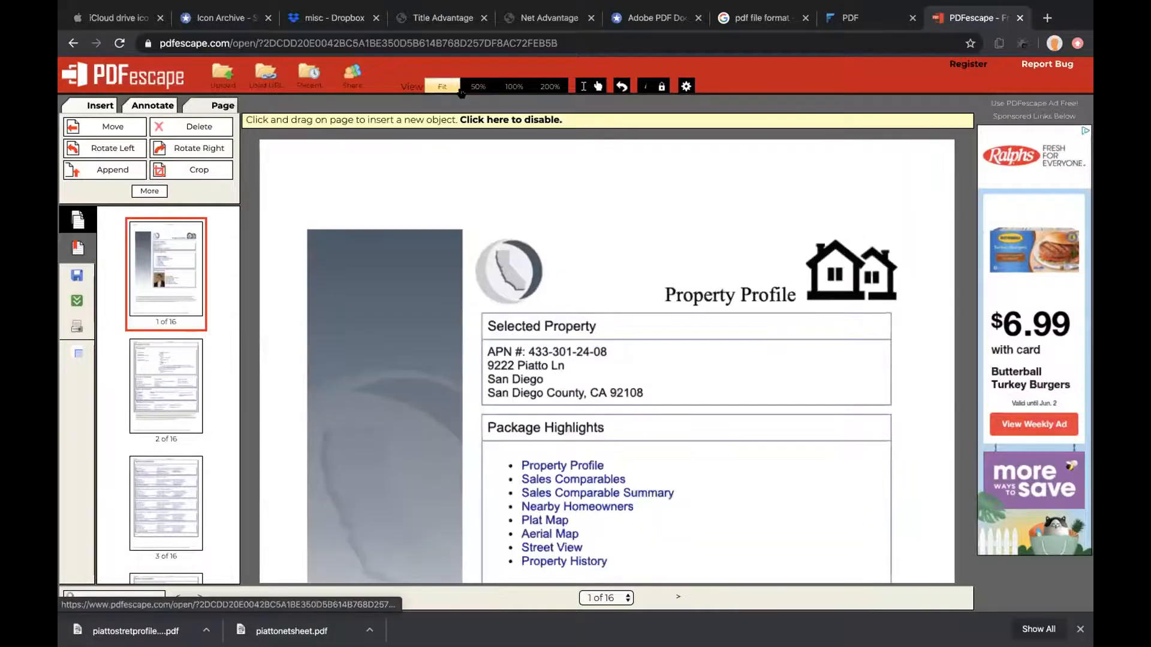
click(510, 88)
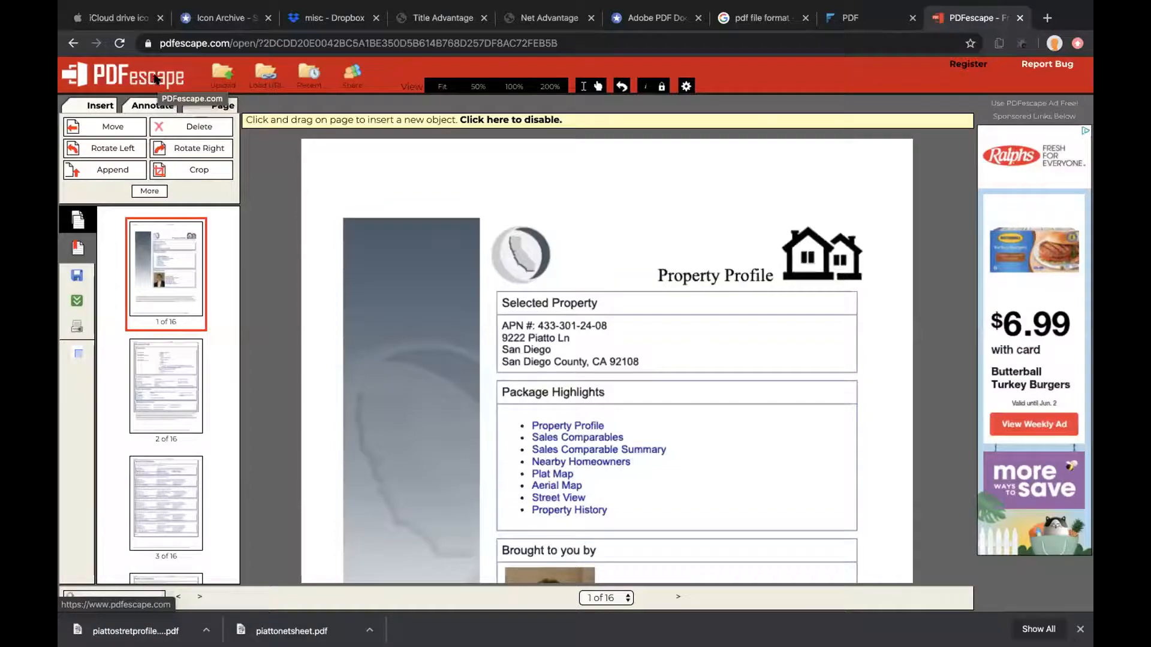
Switch to File Explorer on the Windows computer and open the misc folder inside workstuf on the GreenE (E:) drive.
key(ctrl+Left)
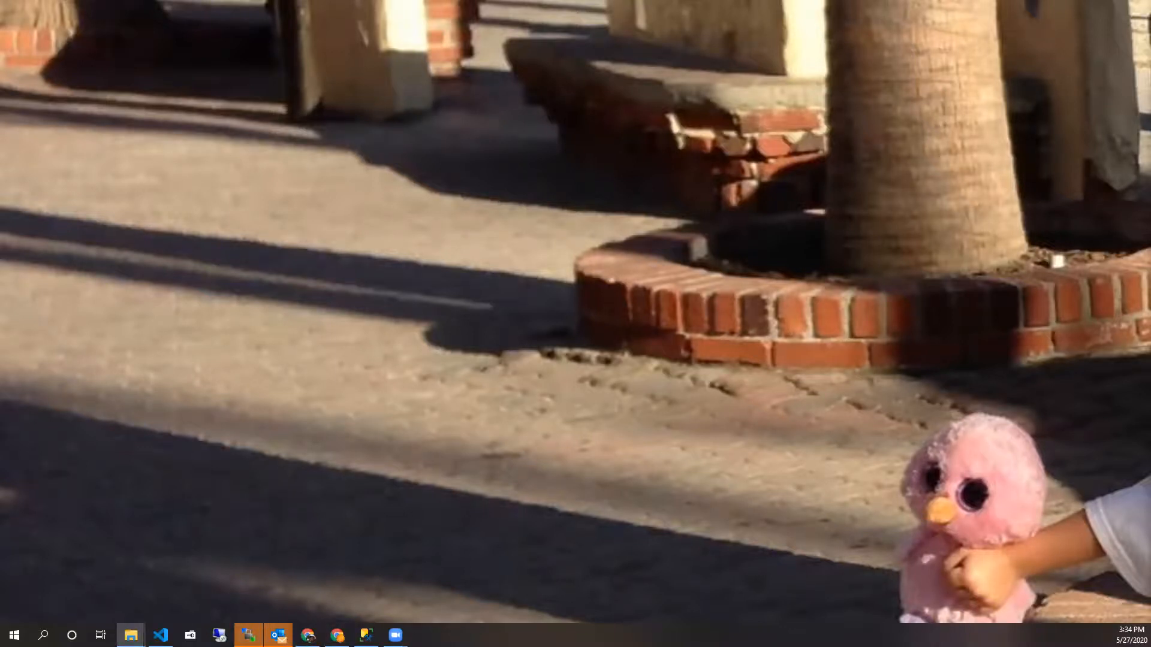
drag(424, 10, 424, 10)
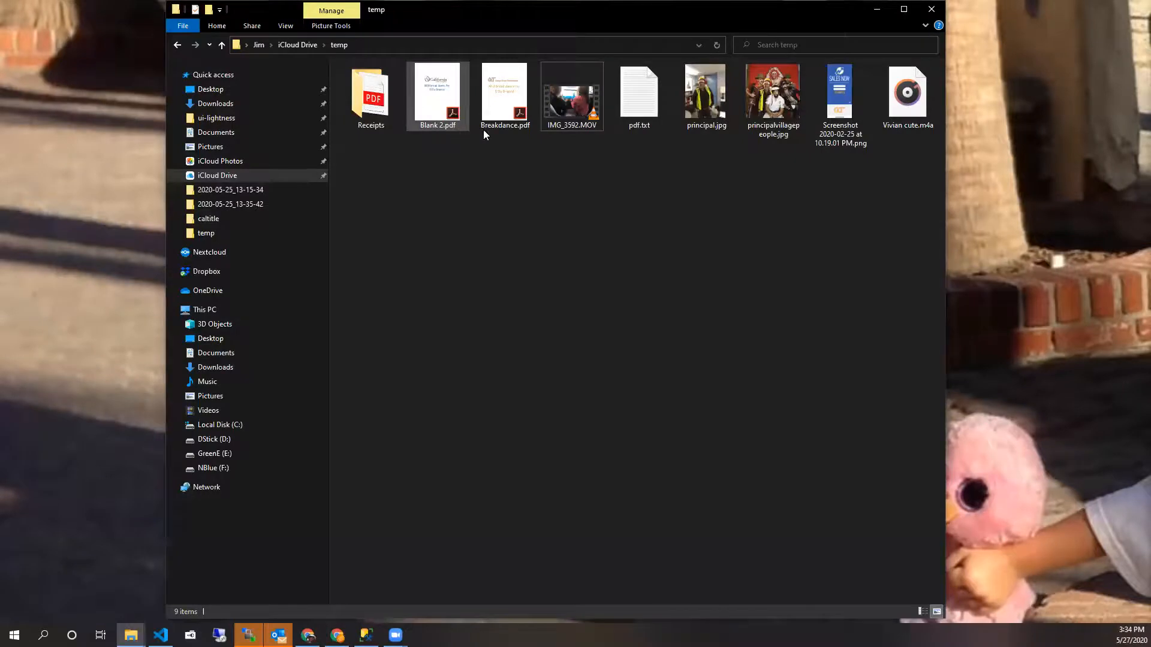
click(211, 454)
double_click(357, 337)
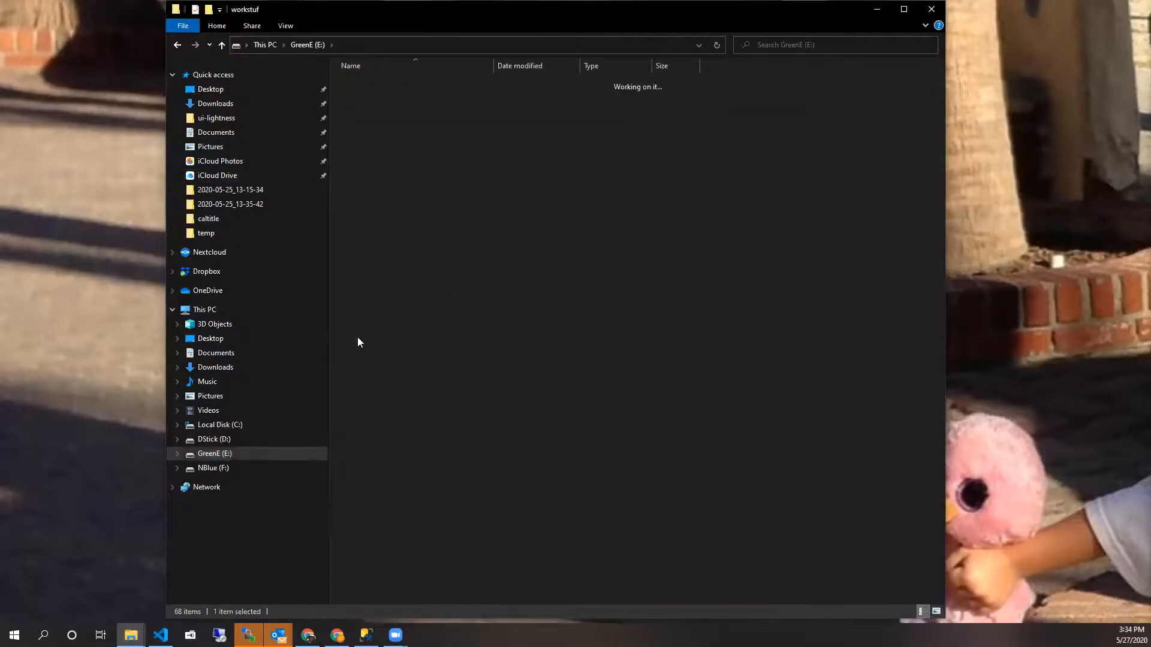
scroll(423, 384, down, 4)
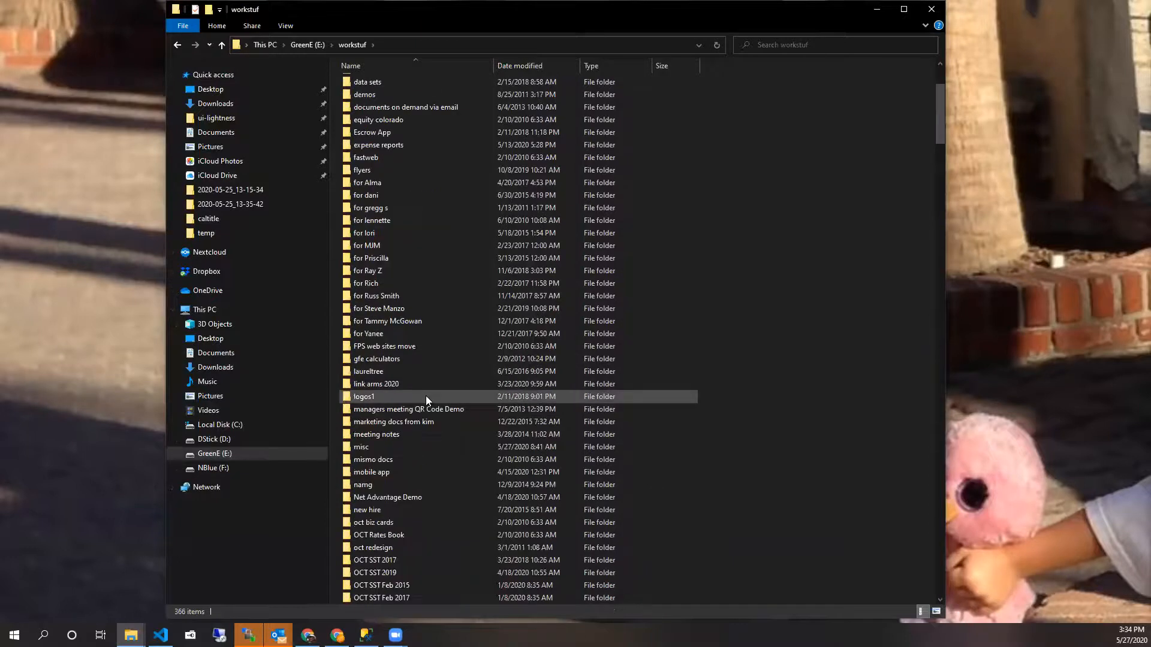
scroll(415, 432, down, 3)
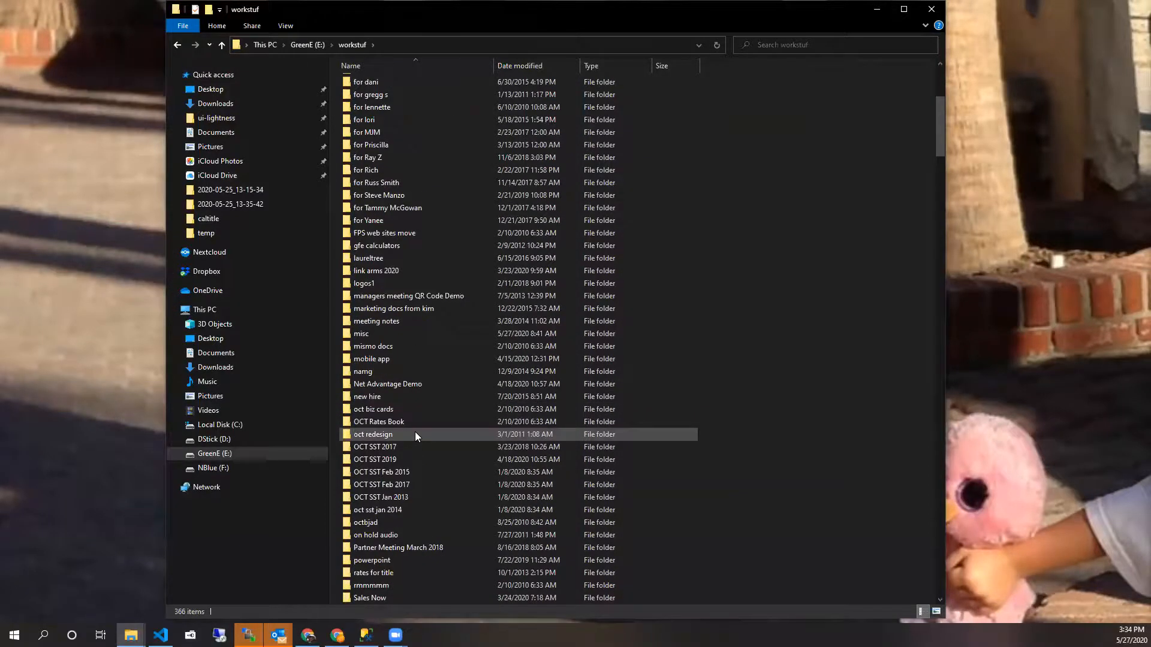
double_click(375, 333)
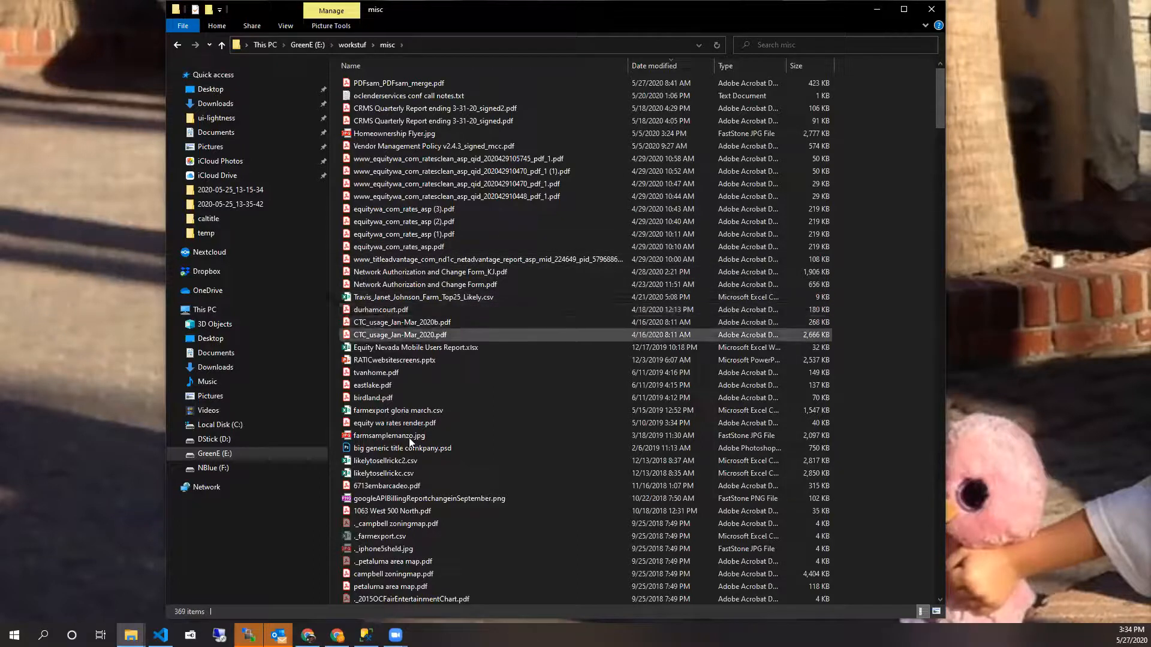
Open campbell zoningmap.pdf in Adobe Acrobat Pro, look over the list of available tools and return to the map.
scroll(410, 497, down, 2)
double_click(386, 510)
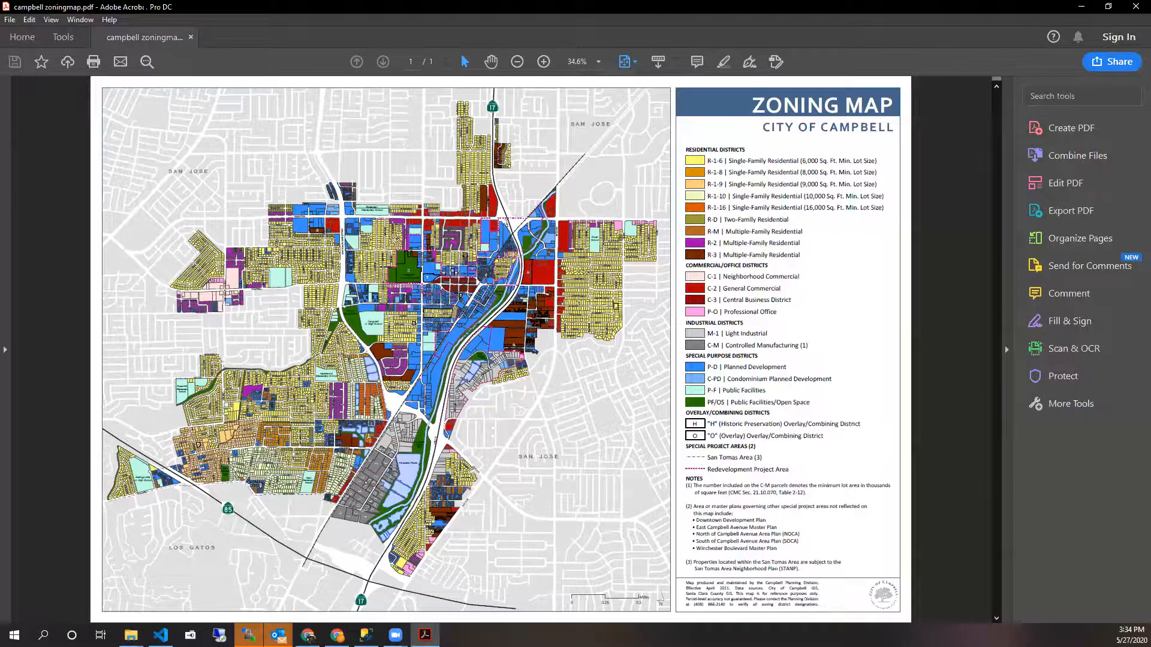
click(58, 38)
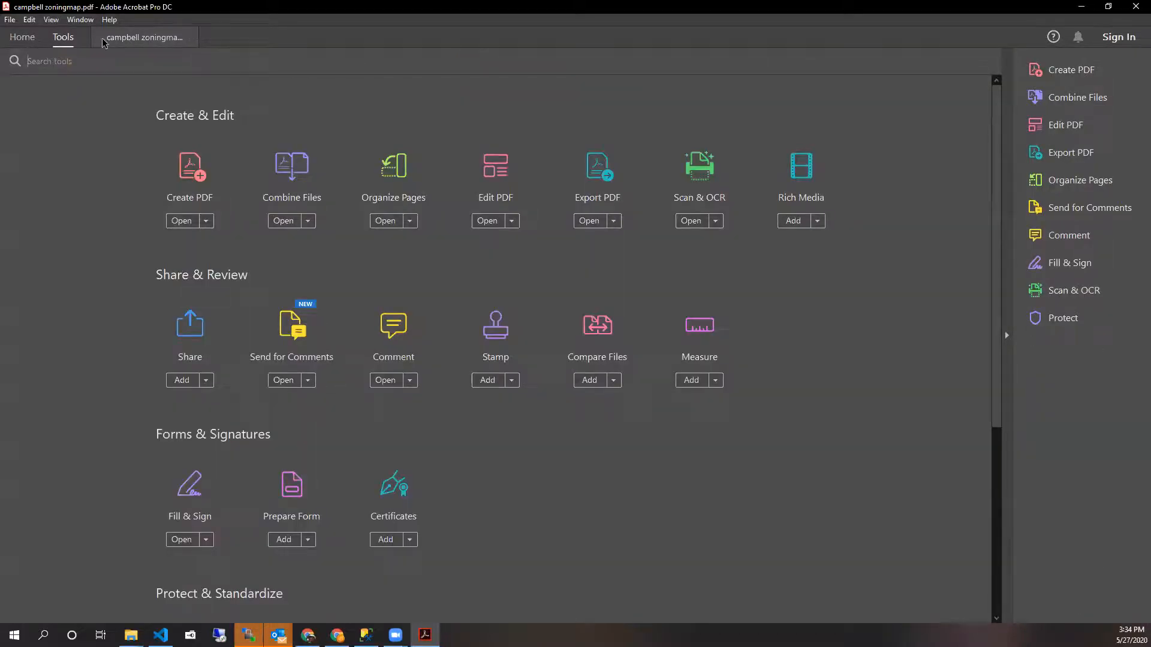
click(169, 42)
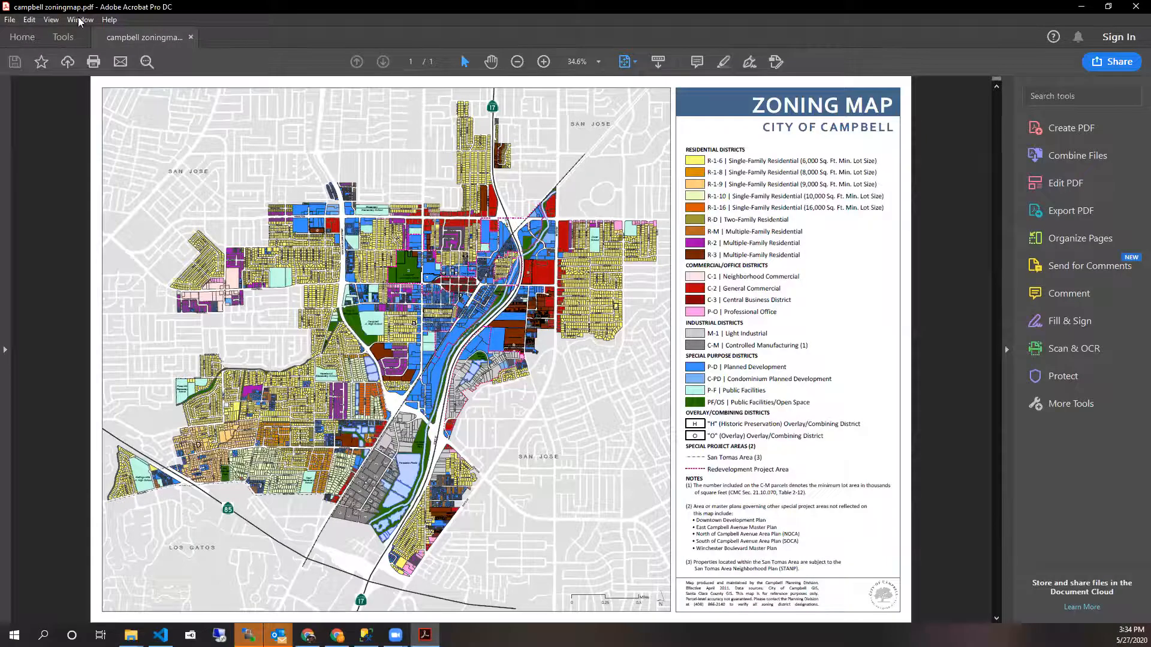
Show the Page Thumbnails navigation pane for the zoning map.
click(57, 20)
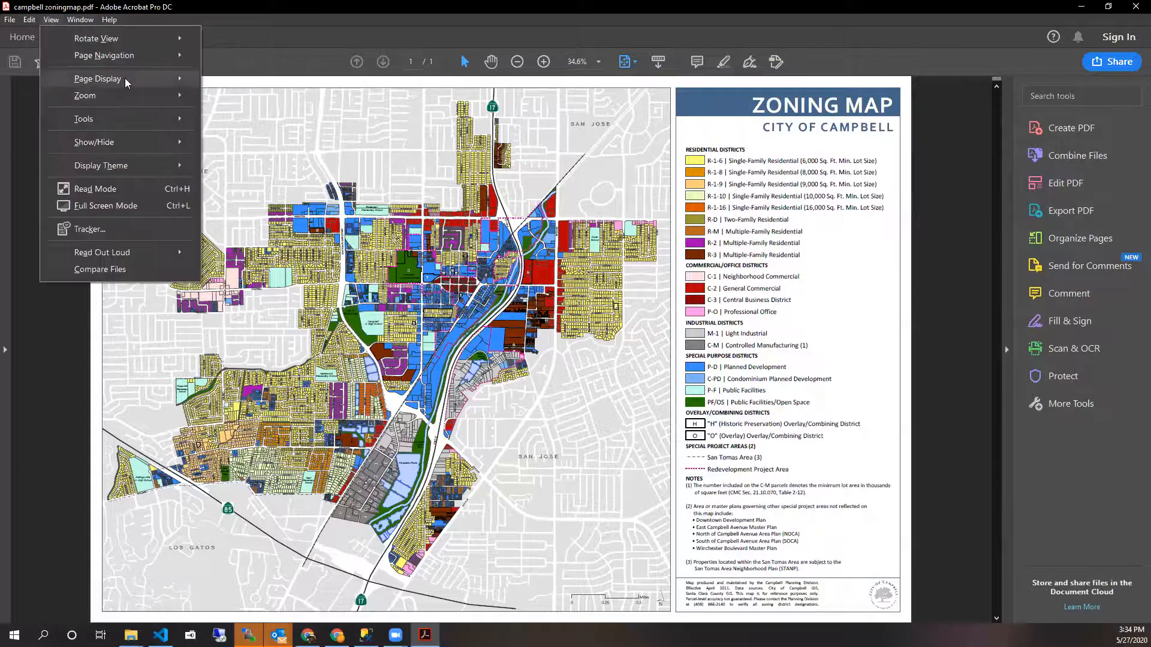
mouse_move(145, 84)
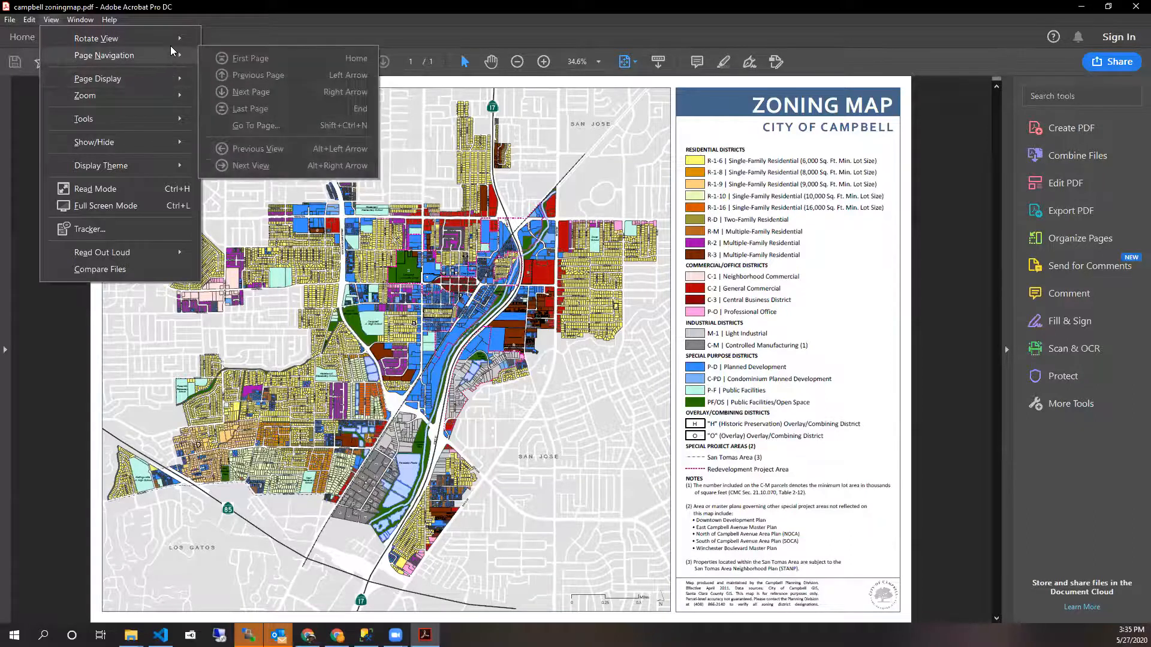
mouse_move(150, 146)
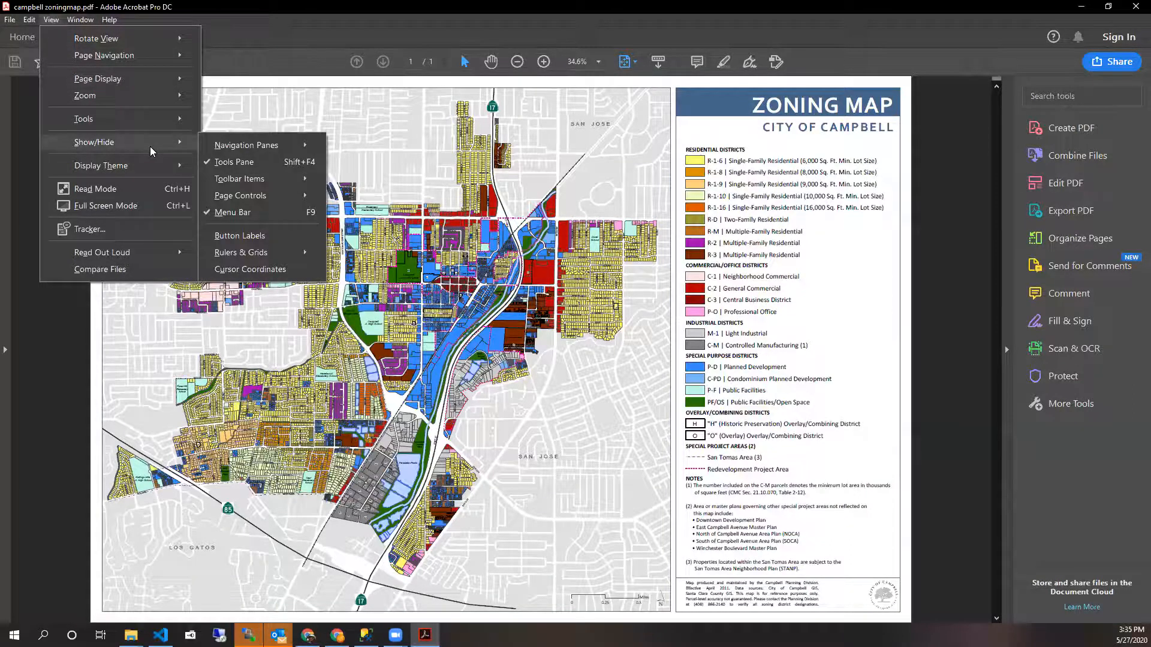
mouse_move(276, 148)
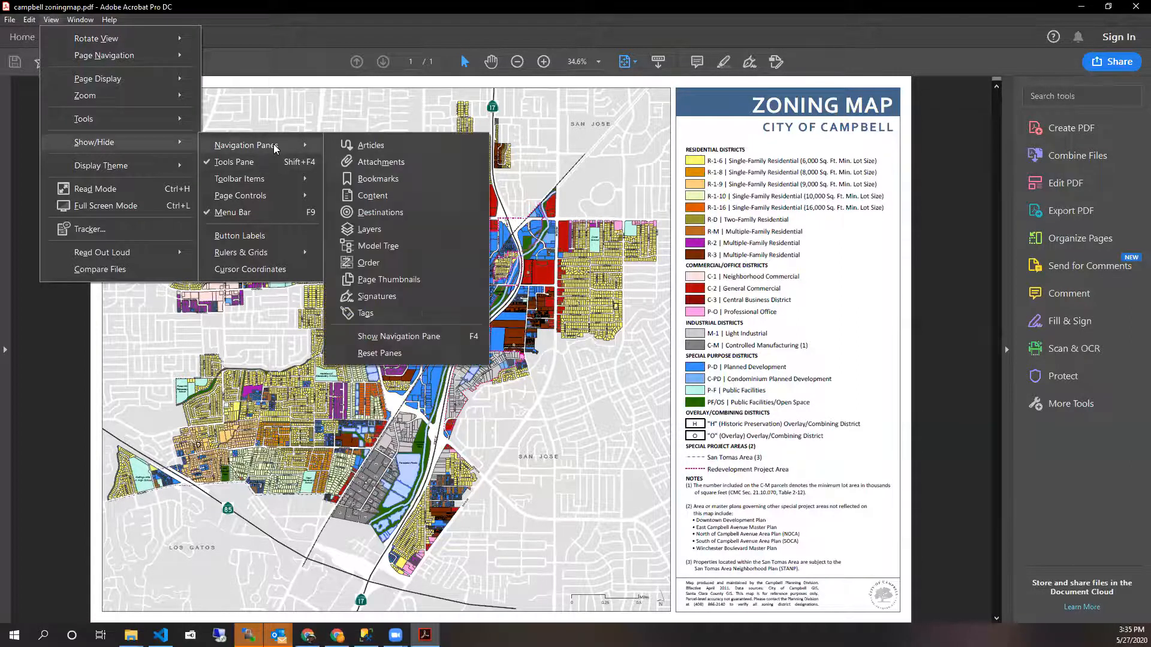
click(378, 279)
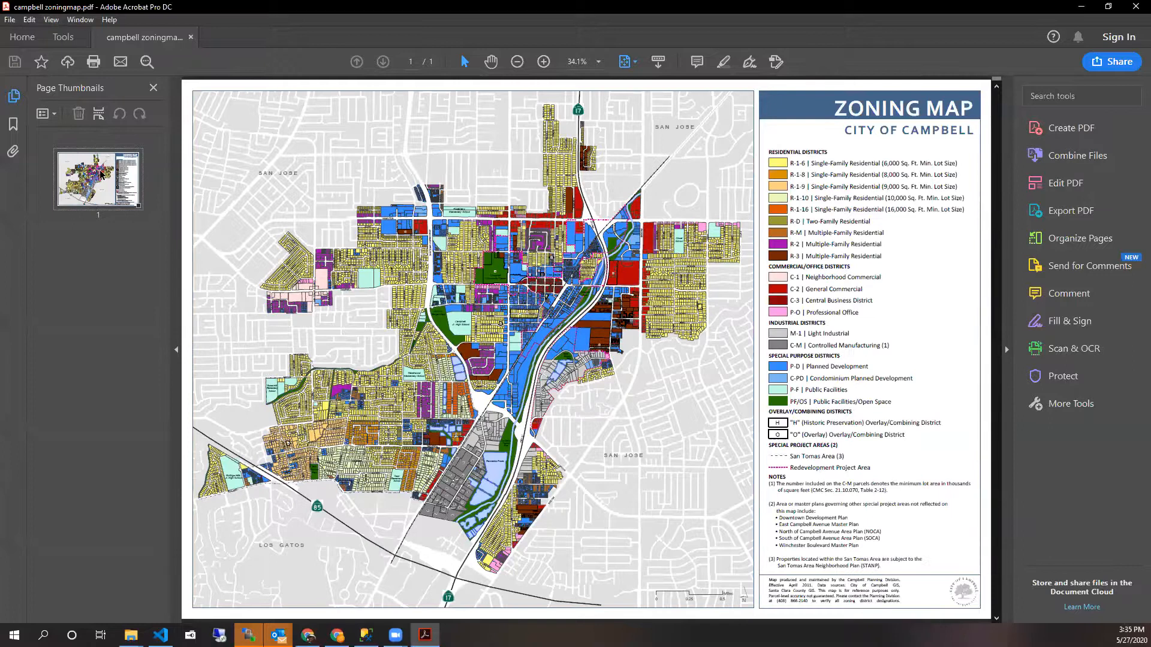
Restore the Acrobat window to a smaller size and open petaluma area map.pdf from the misc folder in File Explorer.
click(234, 12)
double_click(952, 3)
click(131, 635)
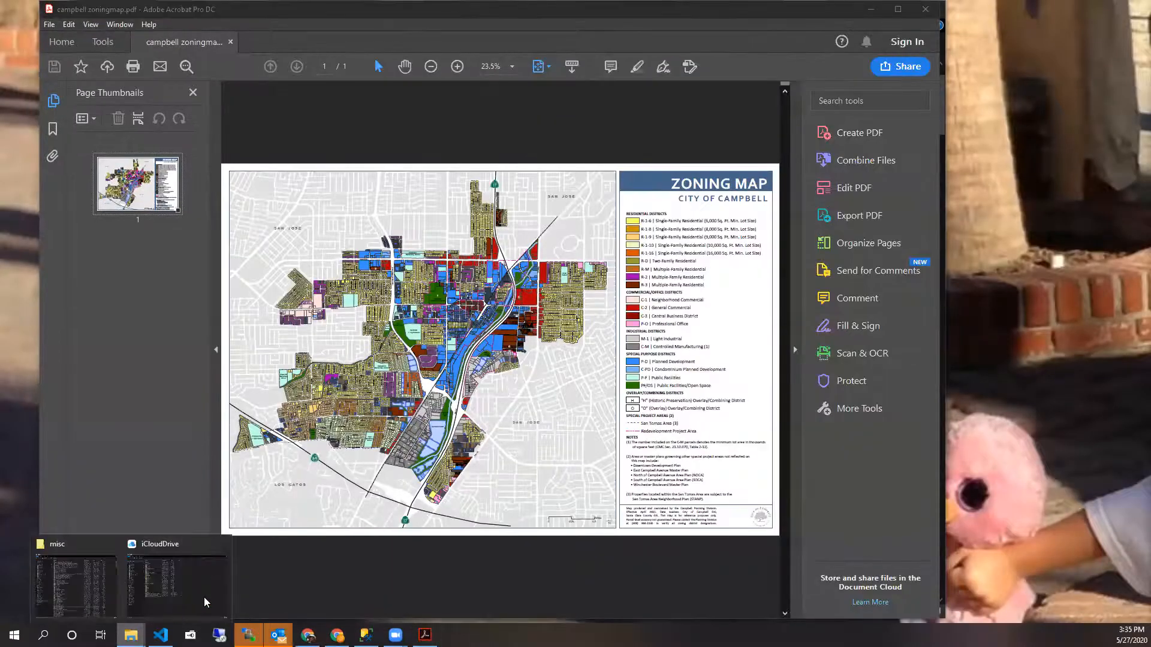
click(90, 606)
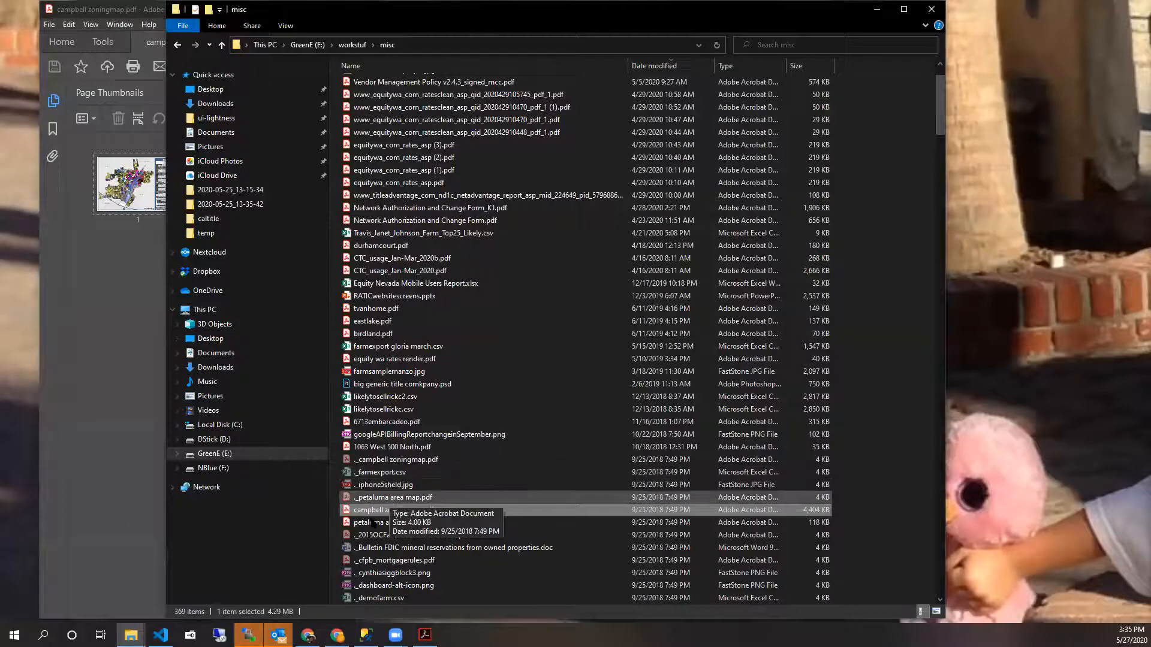
click(364, 525)
double_click(364, 527)
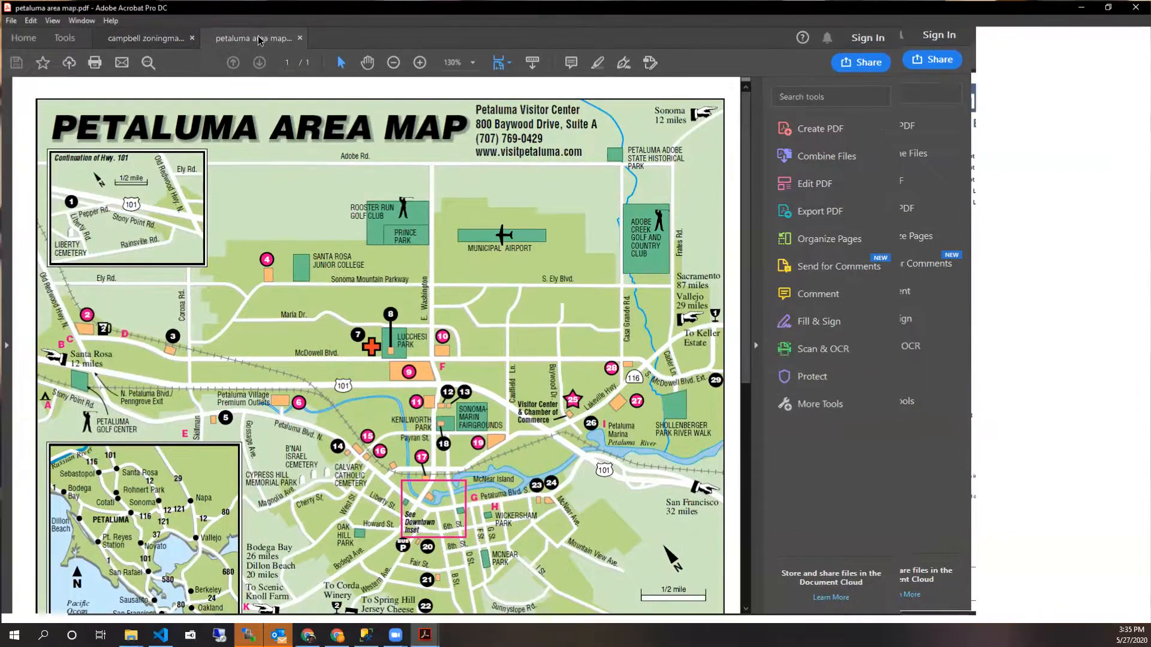
Detach petaluma area map.pdf into its own window and restore it to a smaller size beside the zoning map's thumbnails.
drag(257, 39, 405, 158)
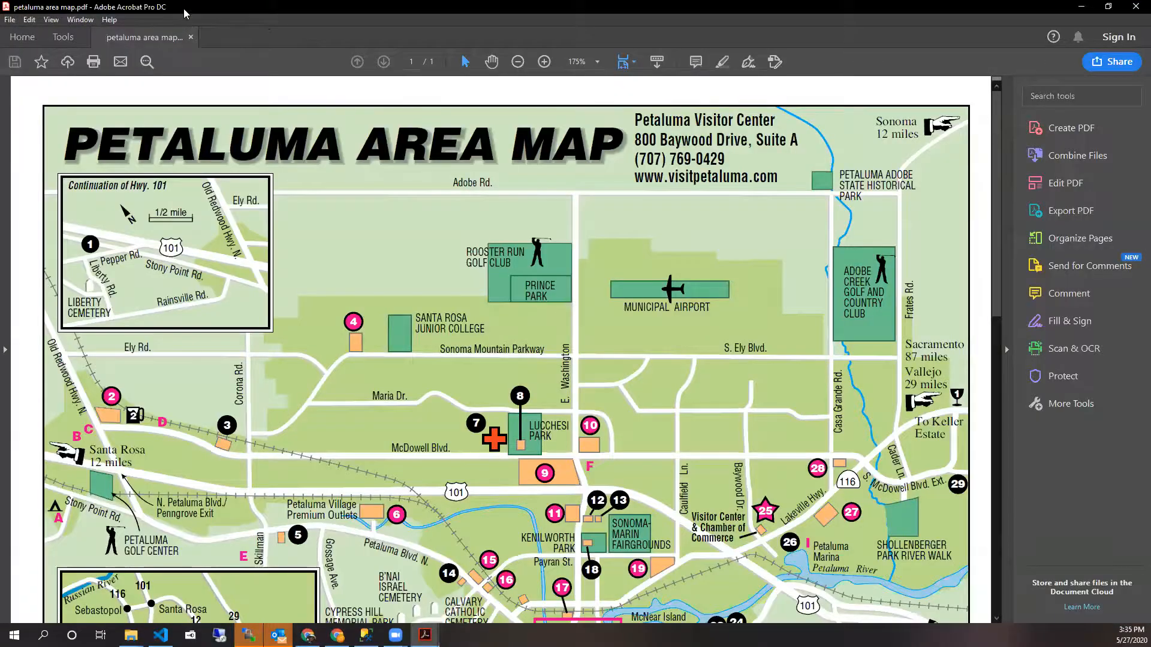
drag(185, 8, 232, 8)
double_click(231, 7)
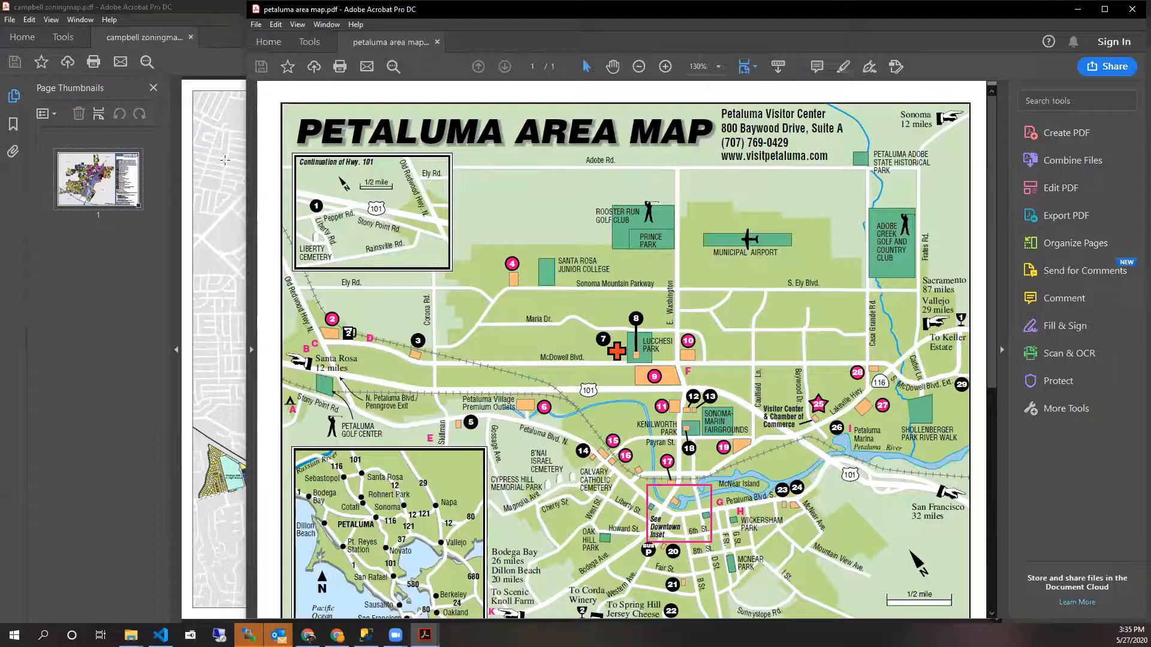
Show the Page Thumbnails navigation pane for the Petaluma area map.
click(315, 27)
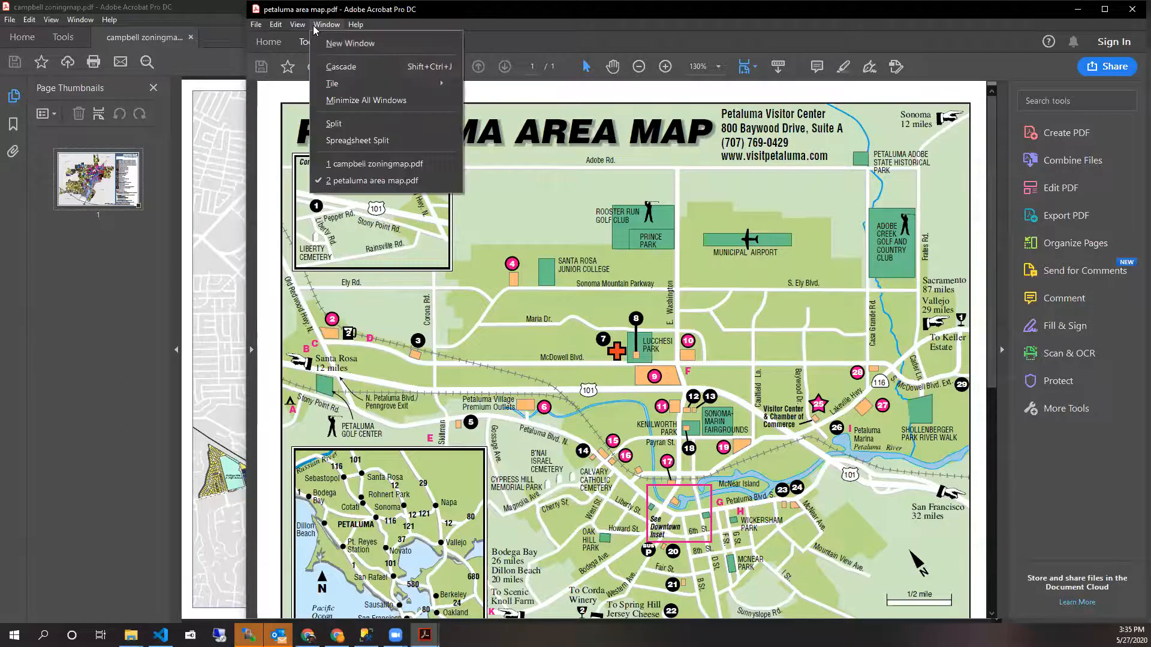
mouse_move(298, 25)
mouse_move(382, 60)
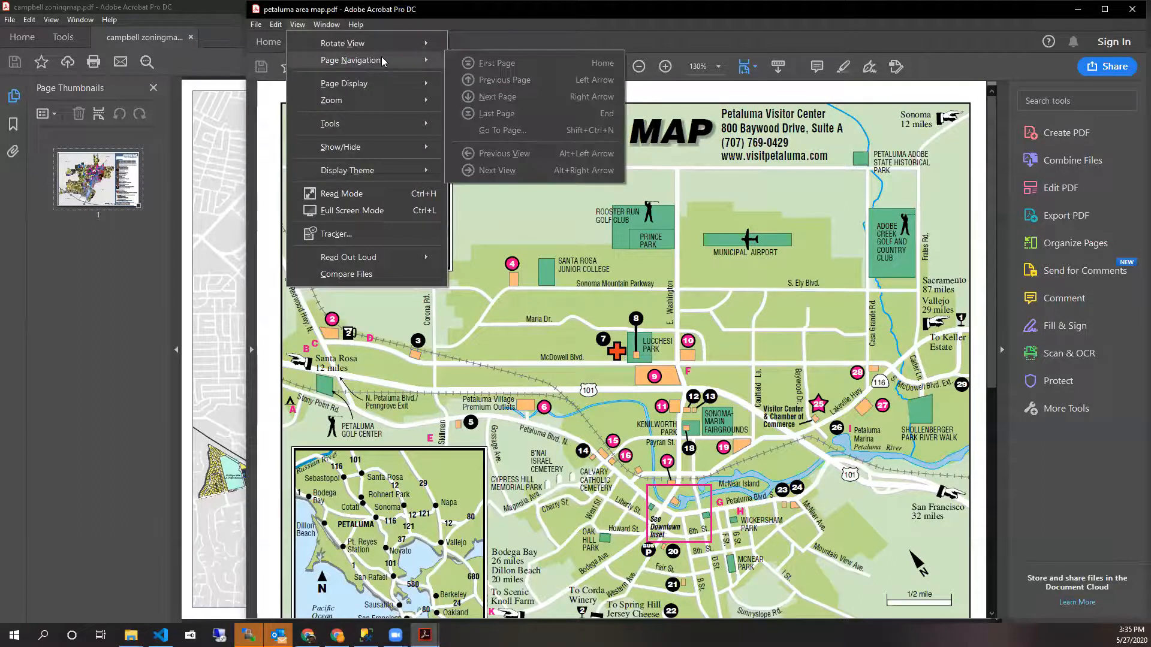
mouse_move(391, 147)
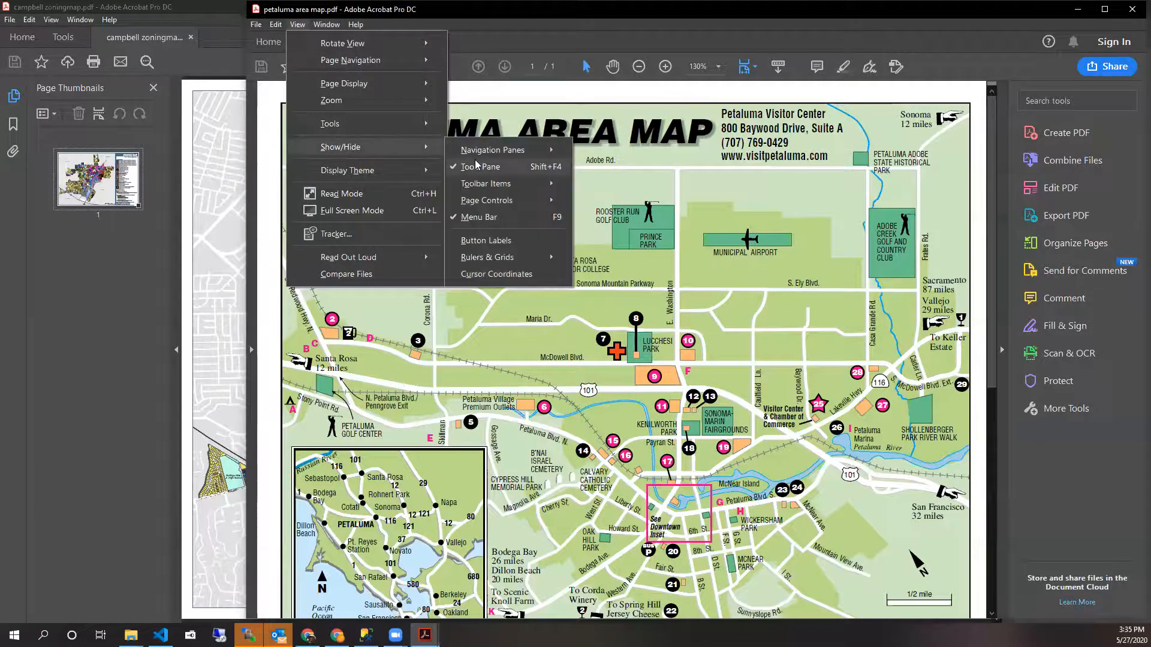
mouse_move(527, 200)
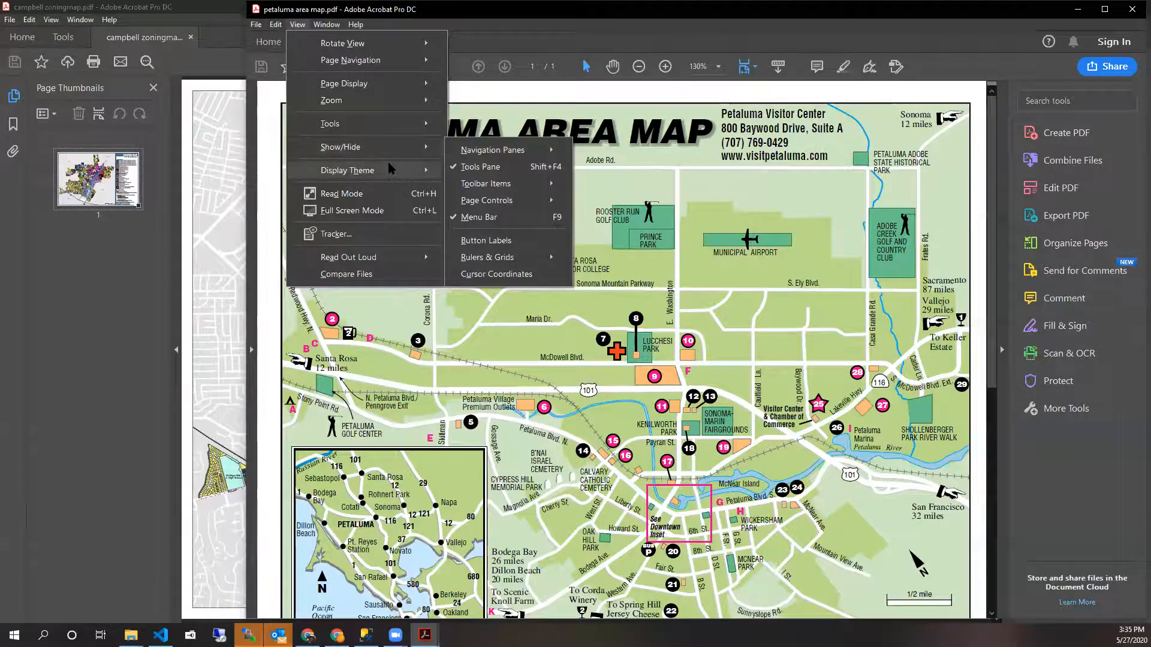
mouse_move(391, 169)
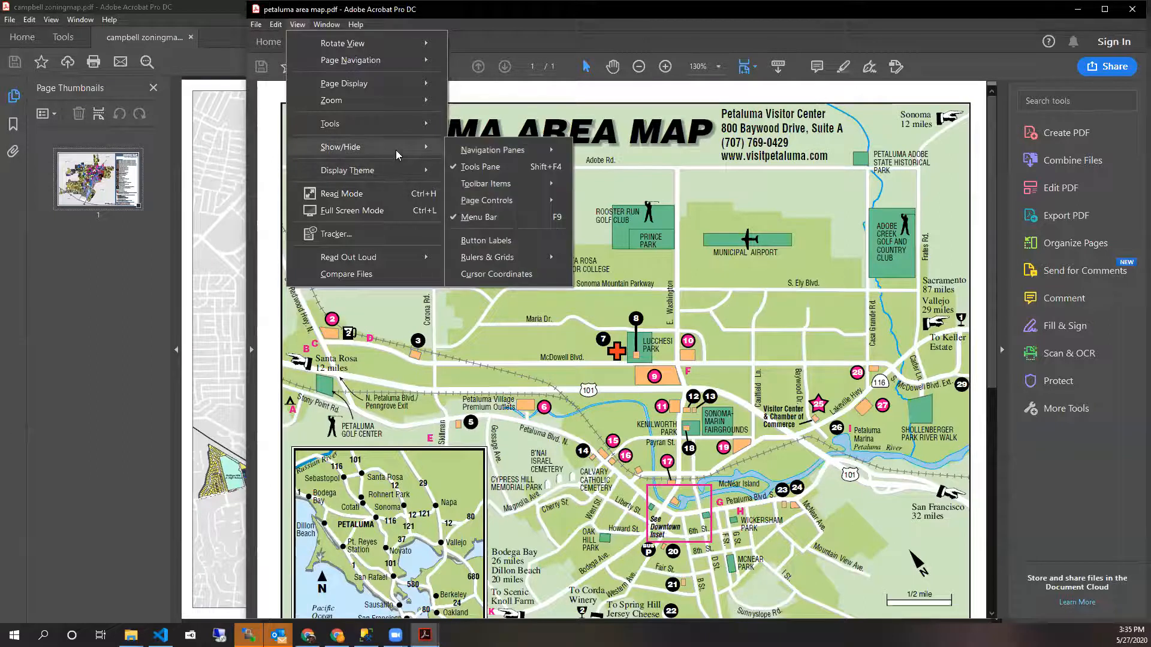
mouse_move(483, 154)
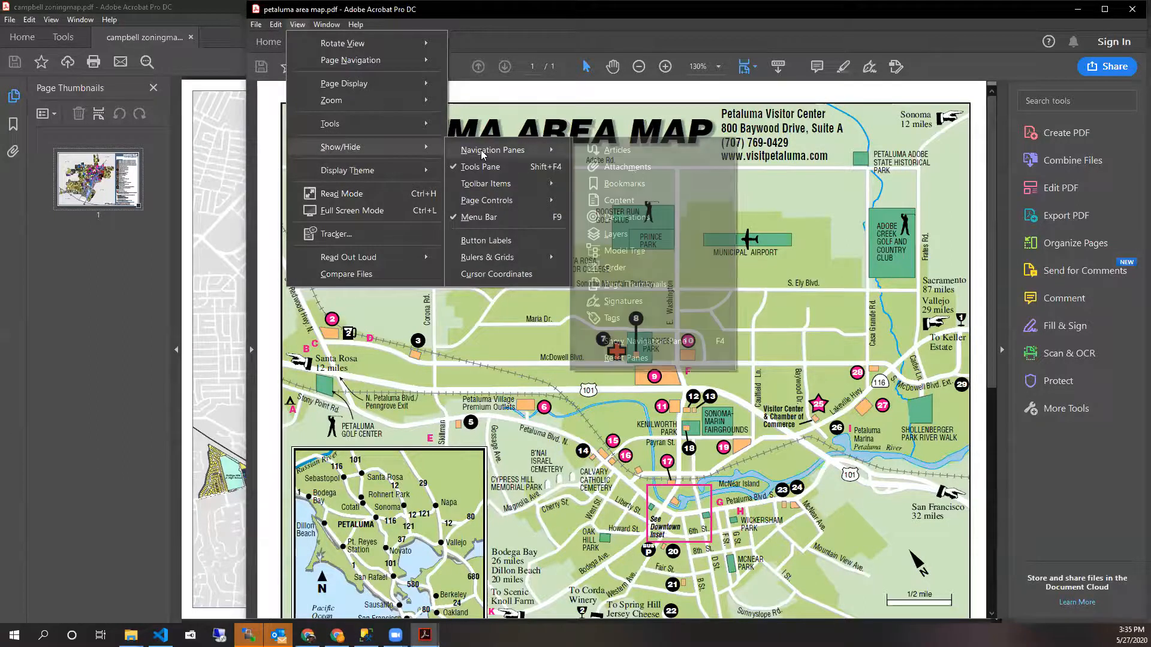
click(634, 284)
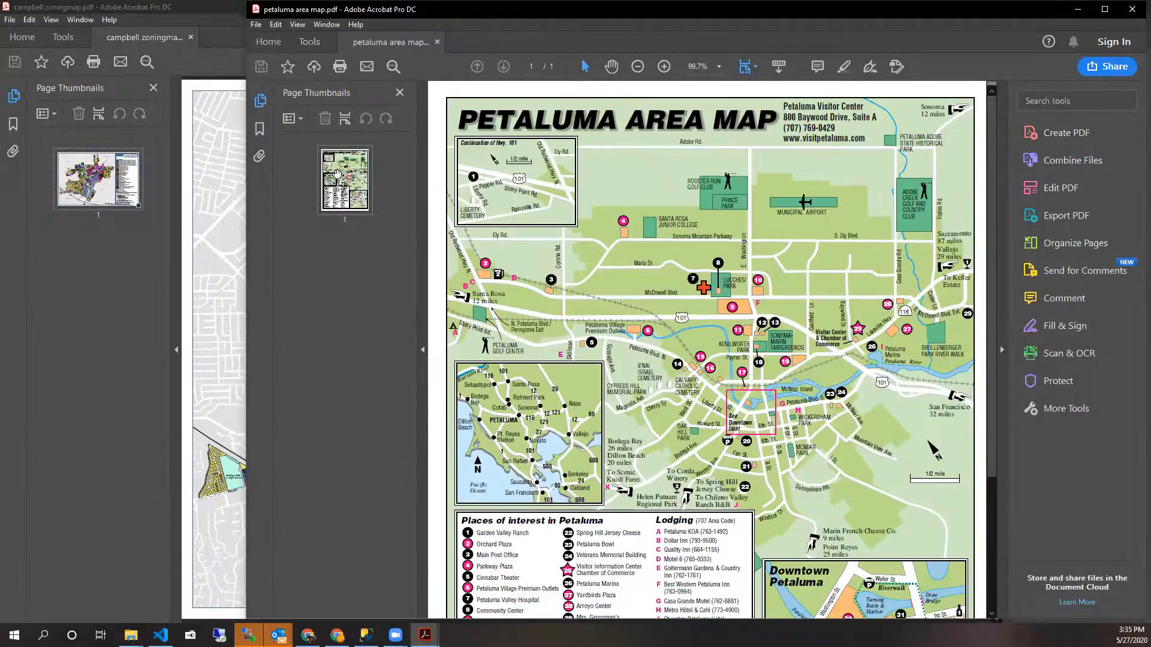
Copy the Petaluma area map page into campbell zoningmap.pdf ahead of the zoning map and view both pages.
drag(328, 187, 83, 255)
drag(354, 187, 84, 235)
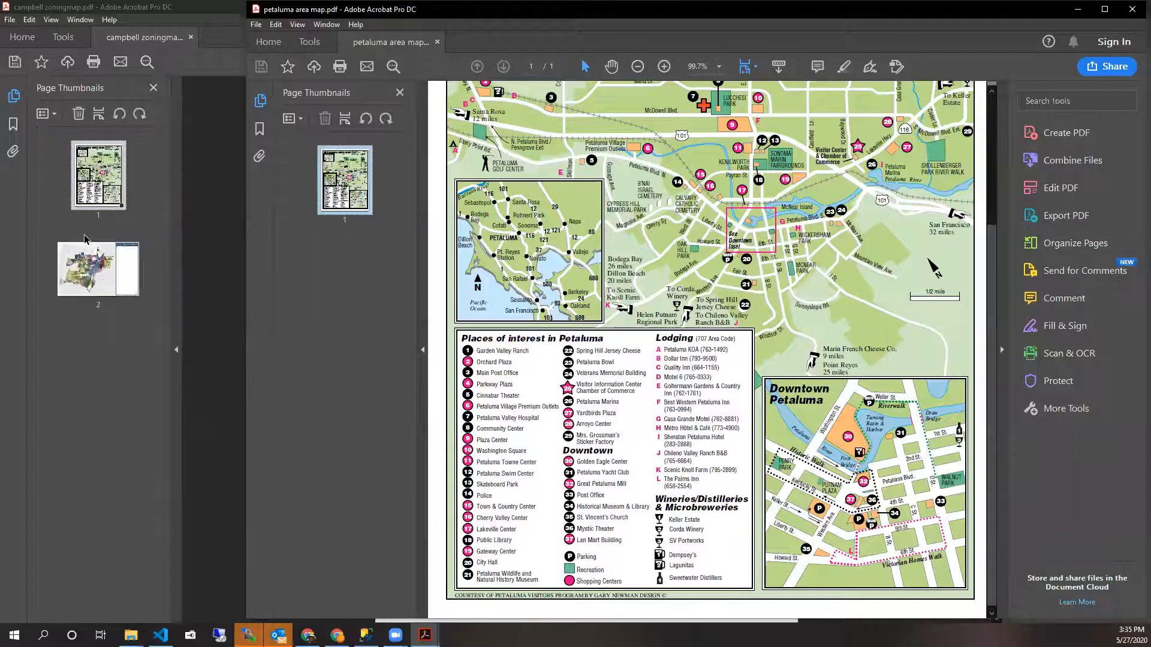
click(94, 208)
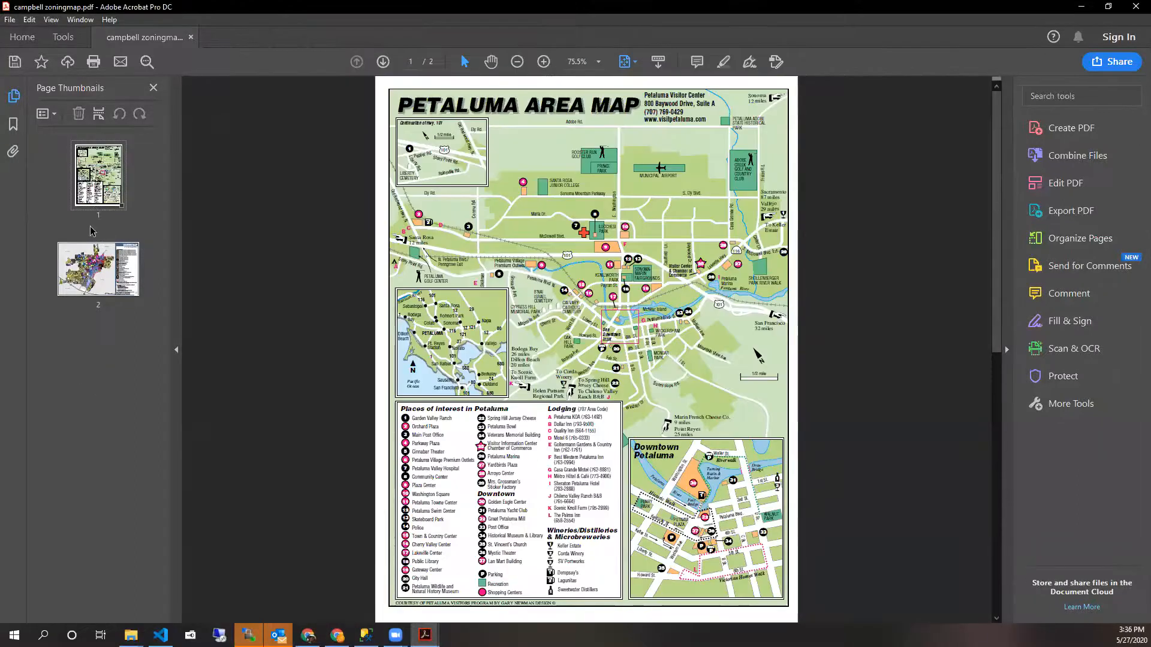
click(89, 267)
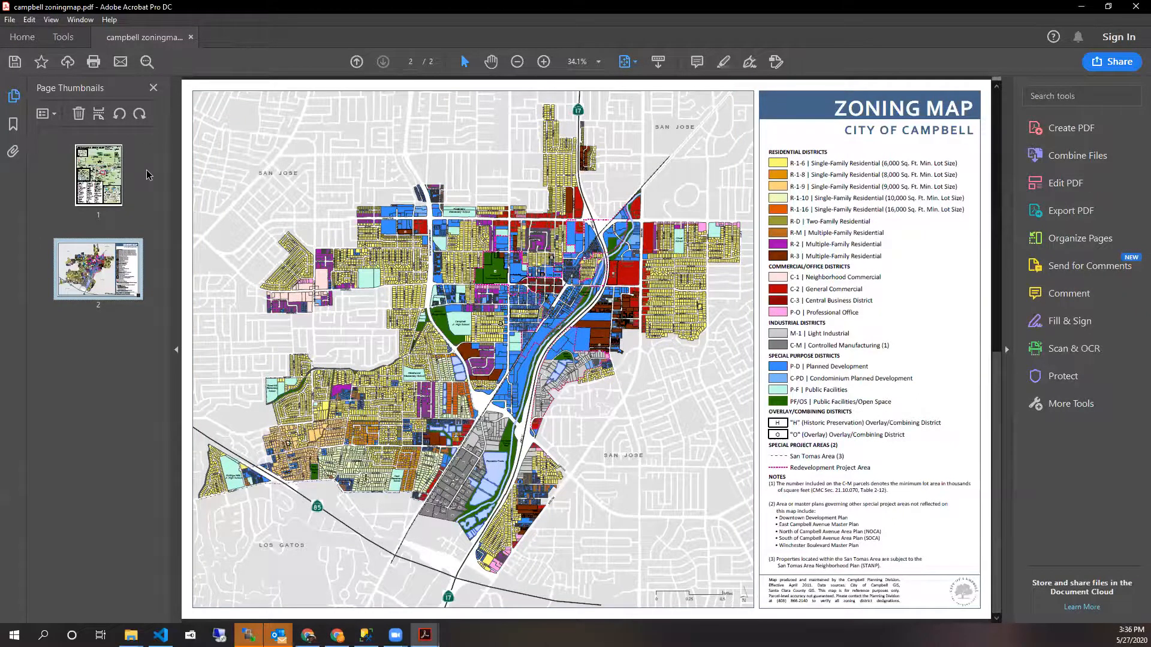
click(114, 175)
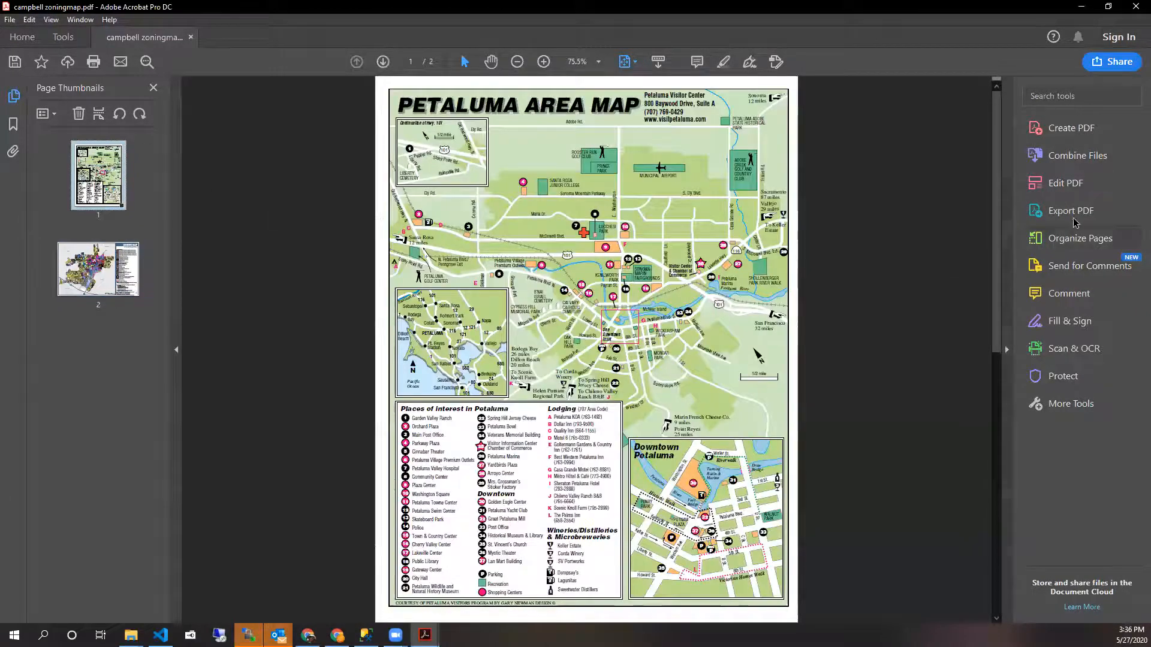
Look over the Comment, Fill & Sign and Edit PDF tools for the combined map document.
click(1059, 294)
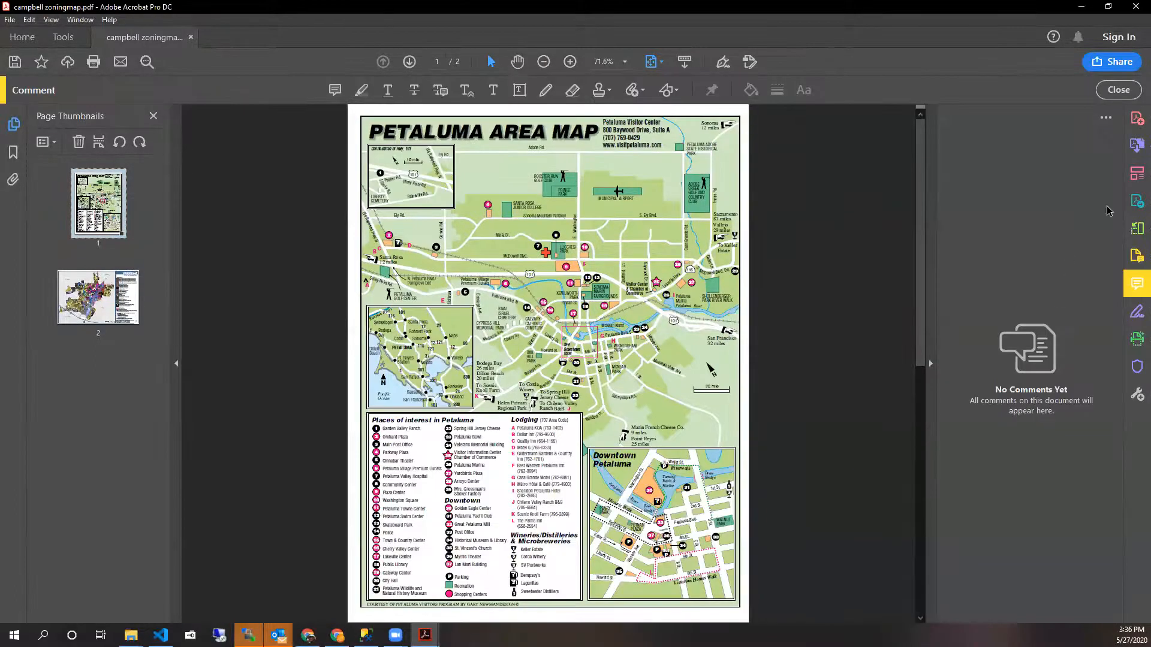
click(1136, 312)
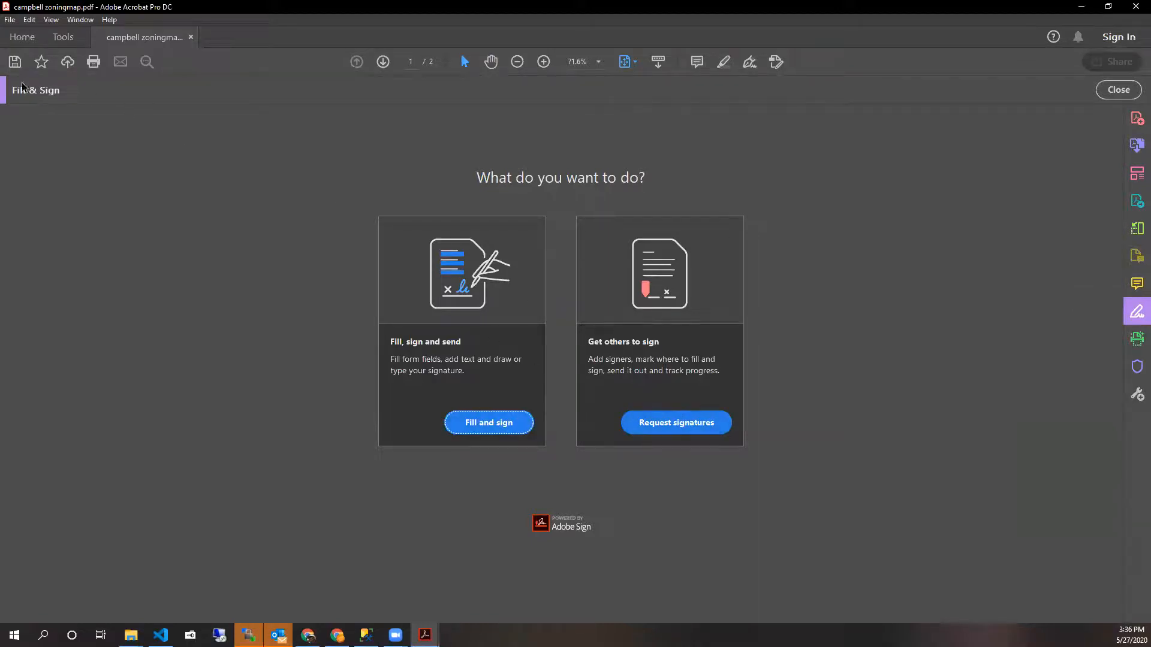
click(1135, 286)
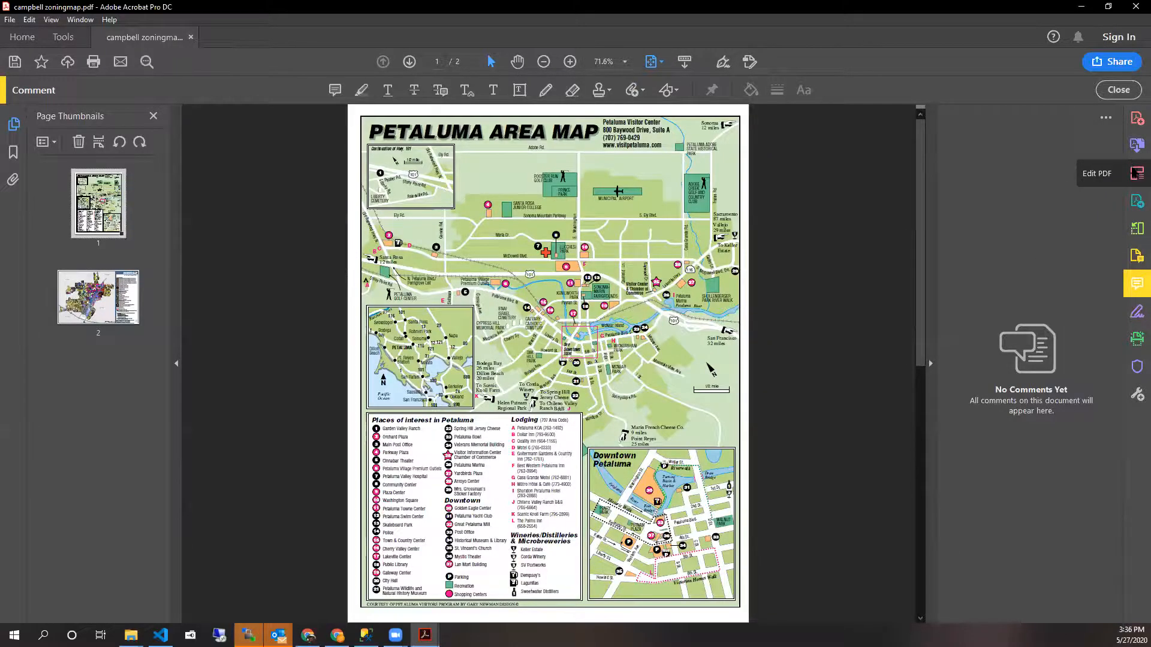
click(1136, 173)
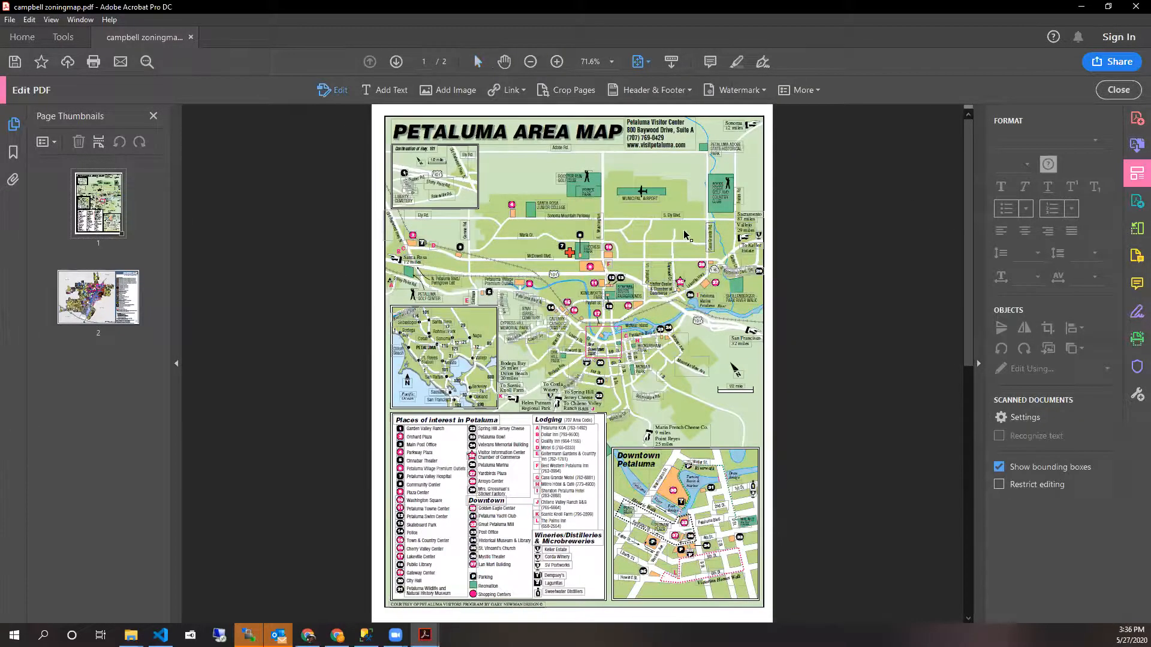
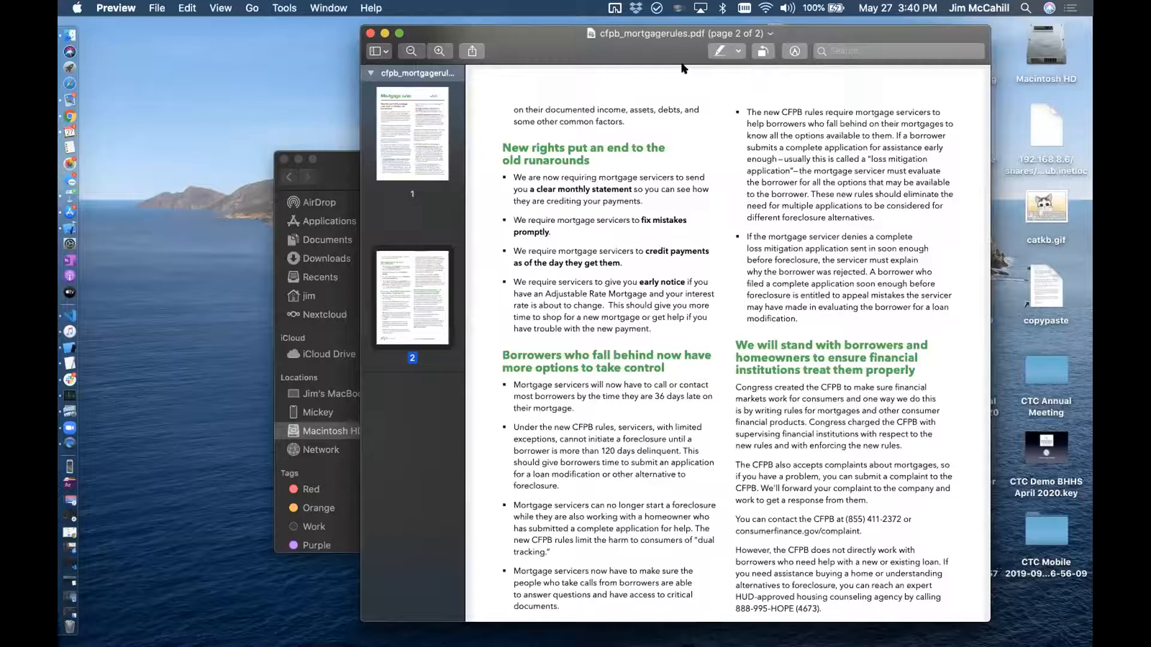
drag(622, 53, 496, 78)
drag(318, 56, 495, 42)
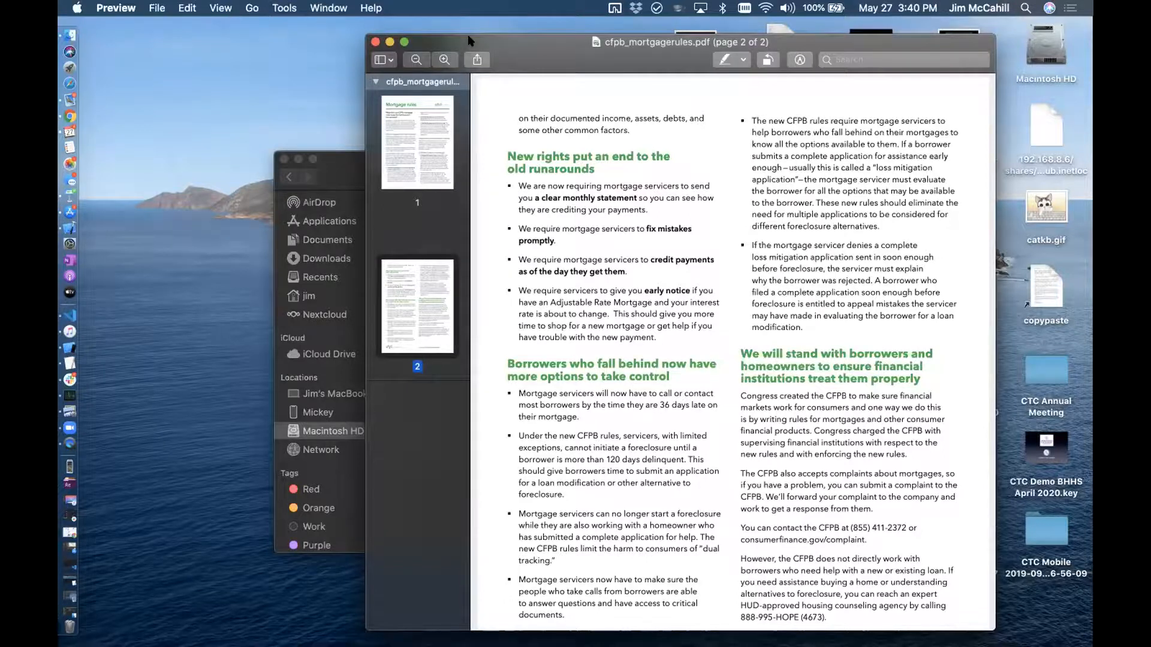
drag(468, 41, 441, 37)
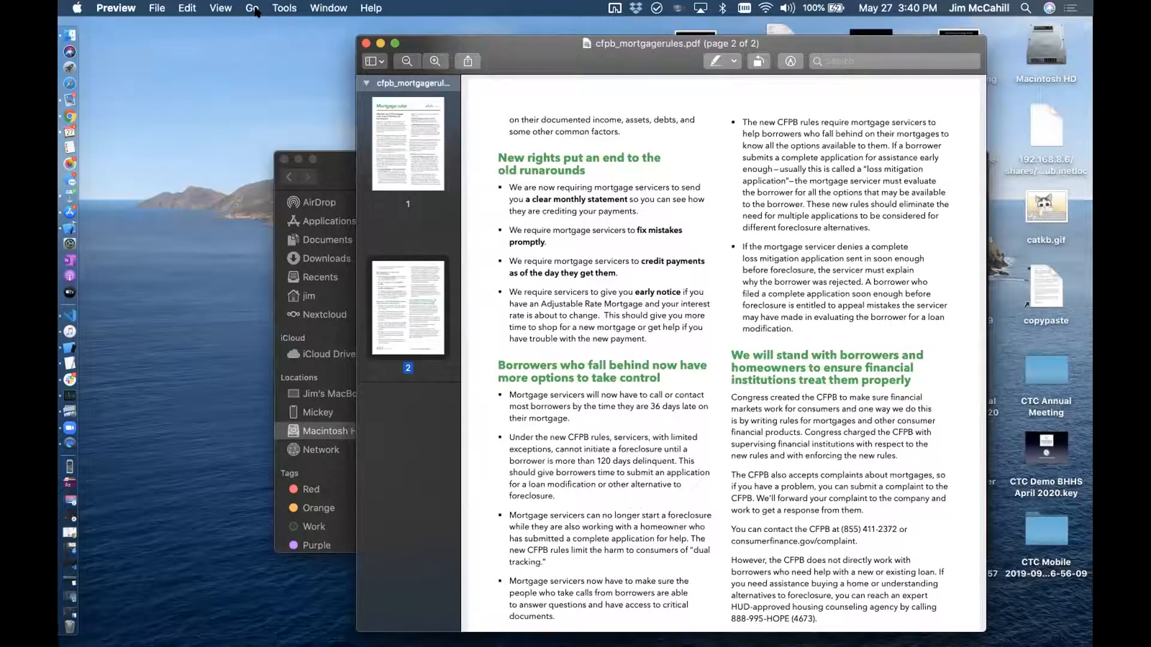
click(253, 8)
mouse_move(327, 8)
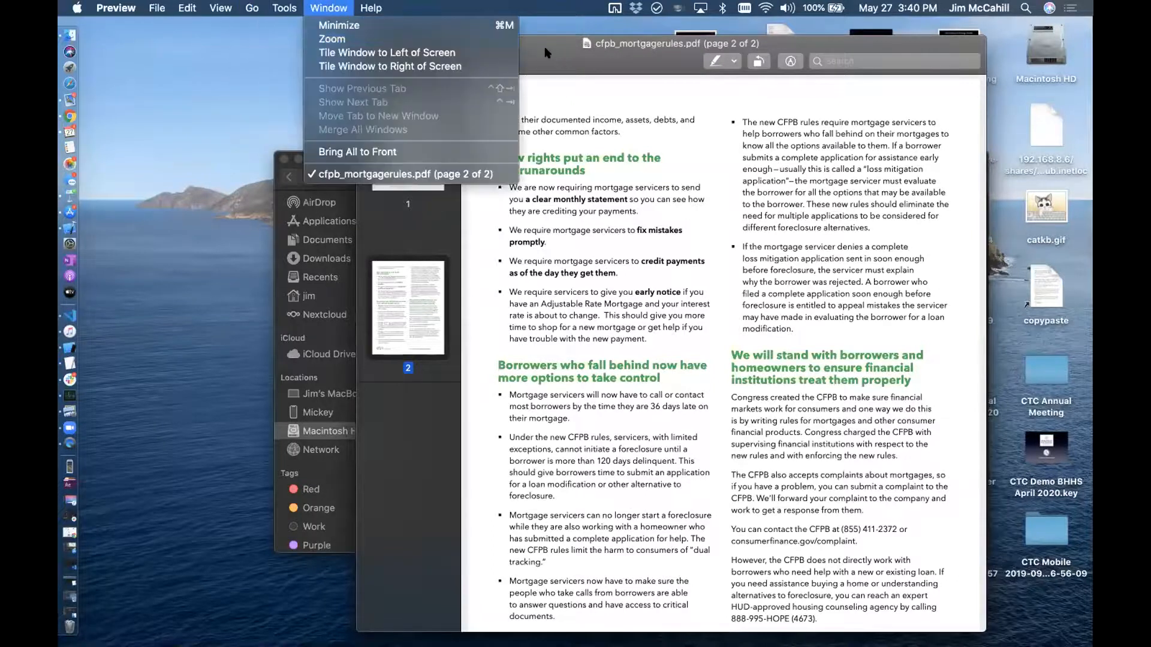
click(571, 203)
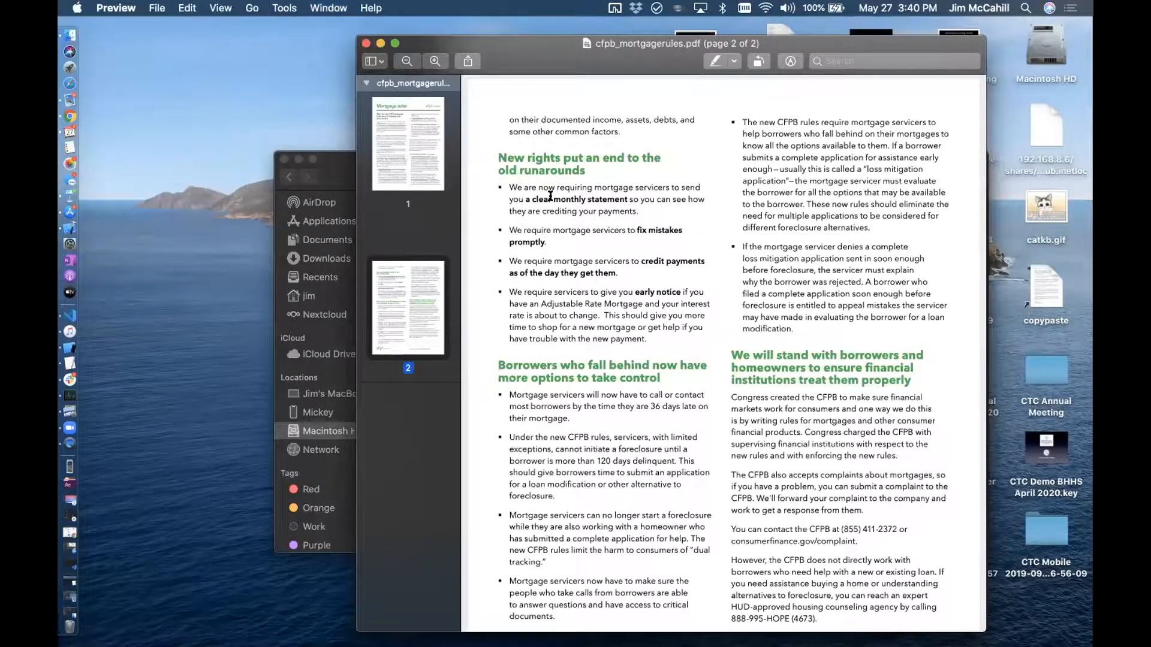
Add a note annotation reading "test note" to page 2 of cfpb_mortgagerules.pdf.
double_click(568, 199)
click(276, 9)
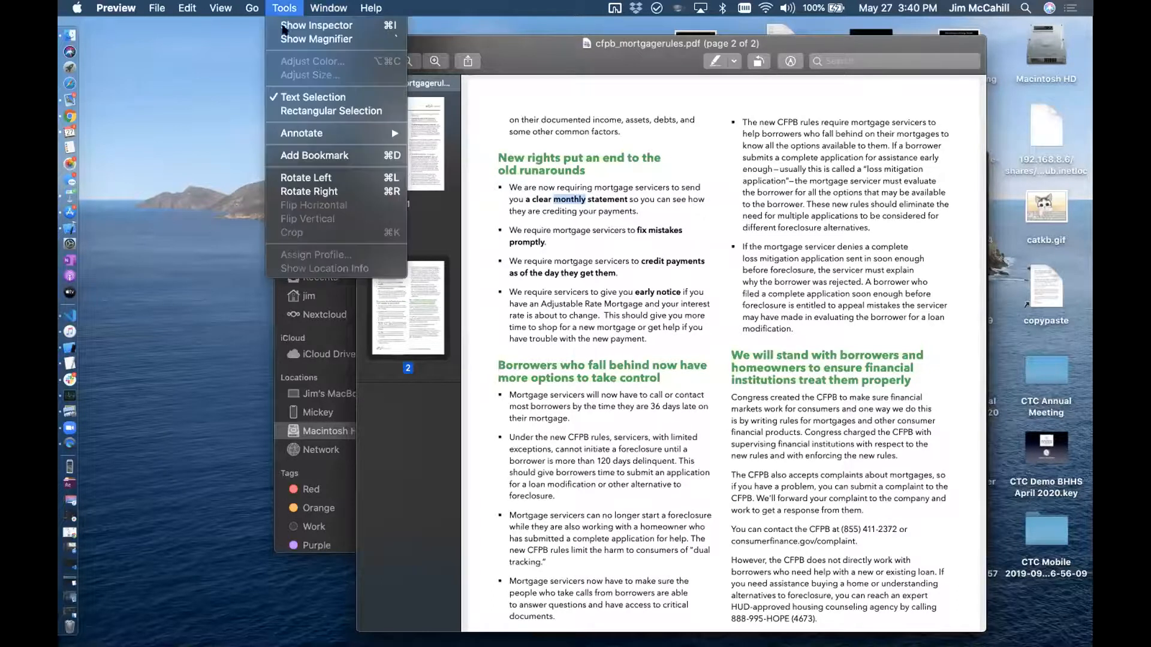
mouse_move(396, 134)
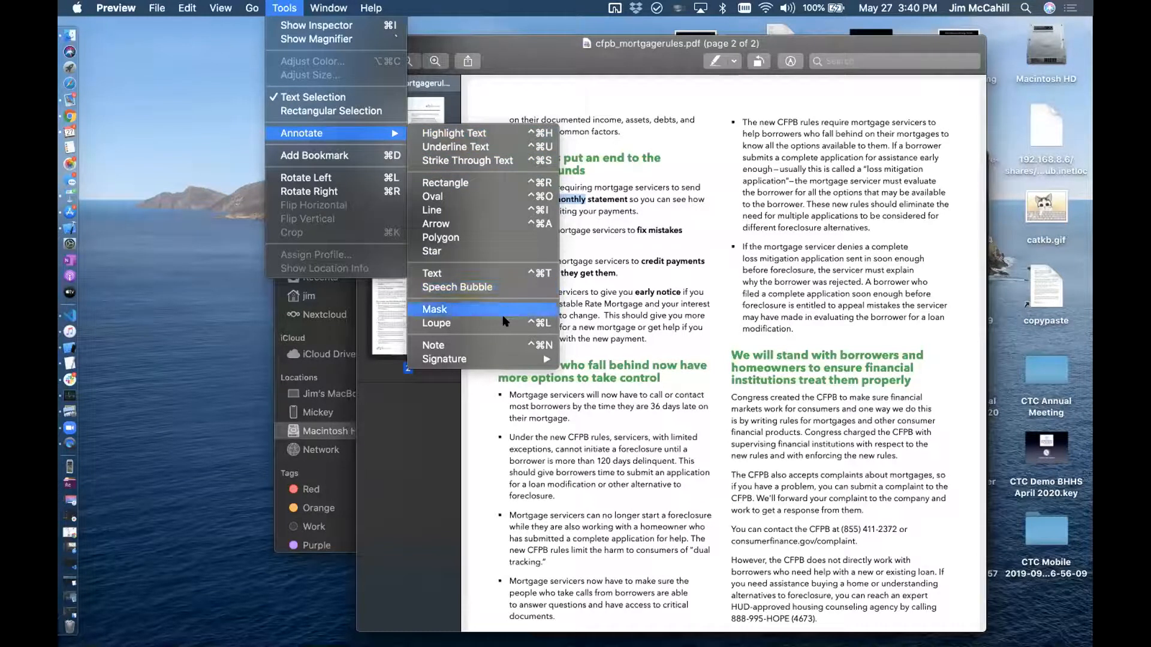
click(524, 346)
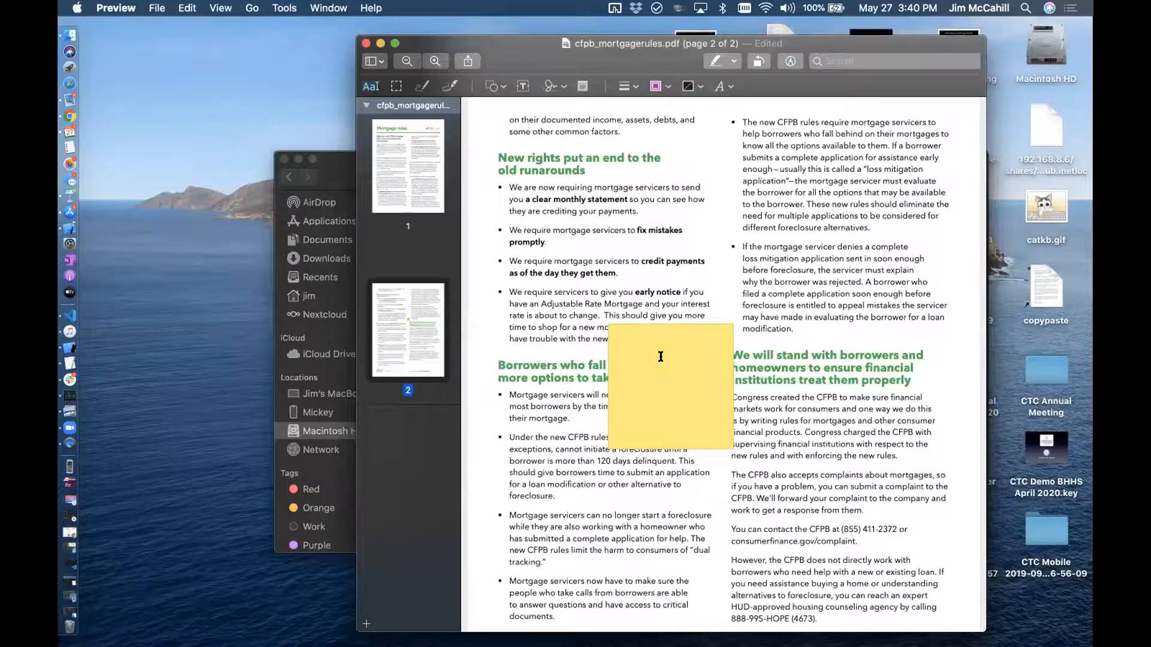
text(tst)
key(BackSpace)
key(BackSpace)
text(esst)
key(BackSpace)
key(BackSpace)
text(t note)
Move the test note further up page 2 and delete it.
click(661, 229)
drag(719, 332, 684, 230)
key(BackSpace)
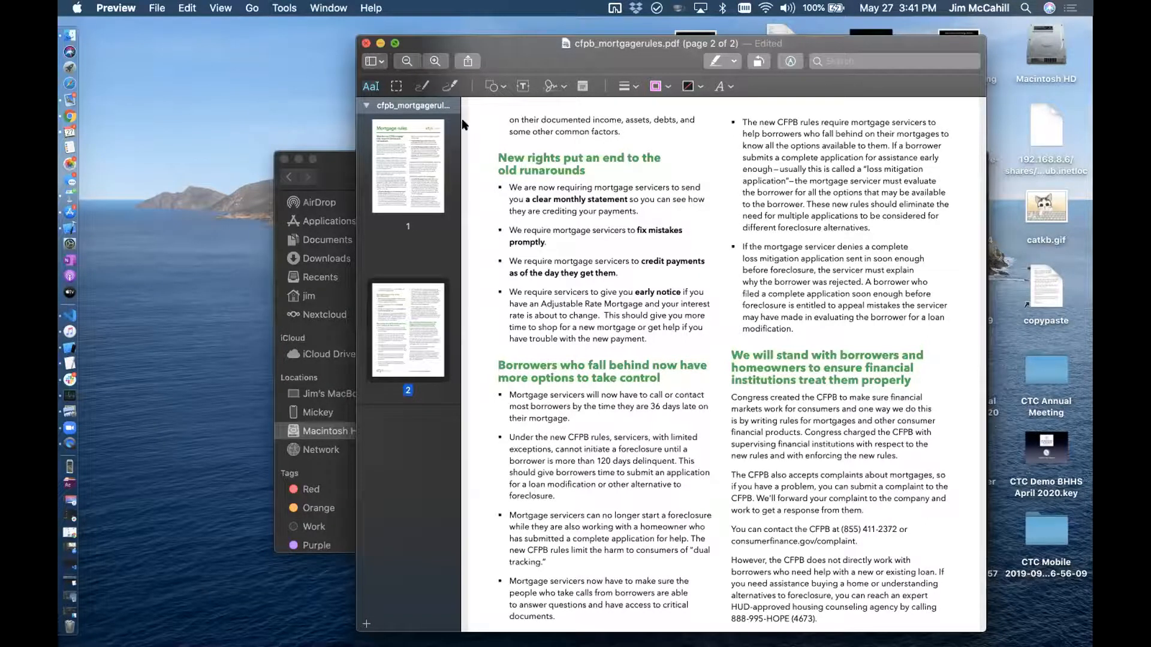
Close cfpb_mortgagerules.pdf and switch to PDFescape in Chrome, checking and dismissing the site's connection information.
key(super+w)
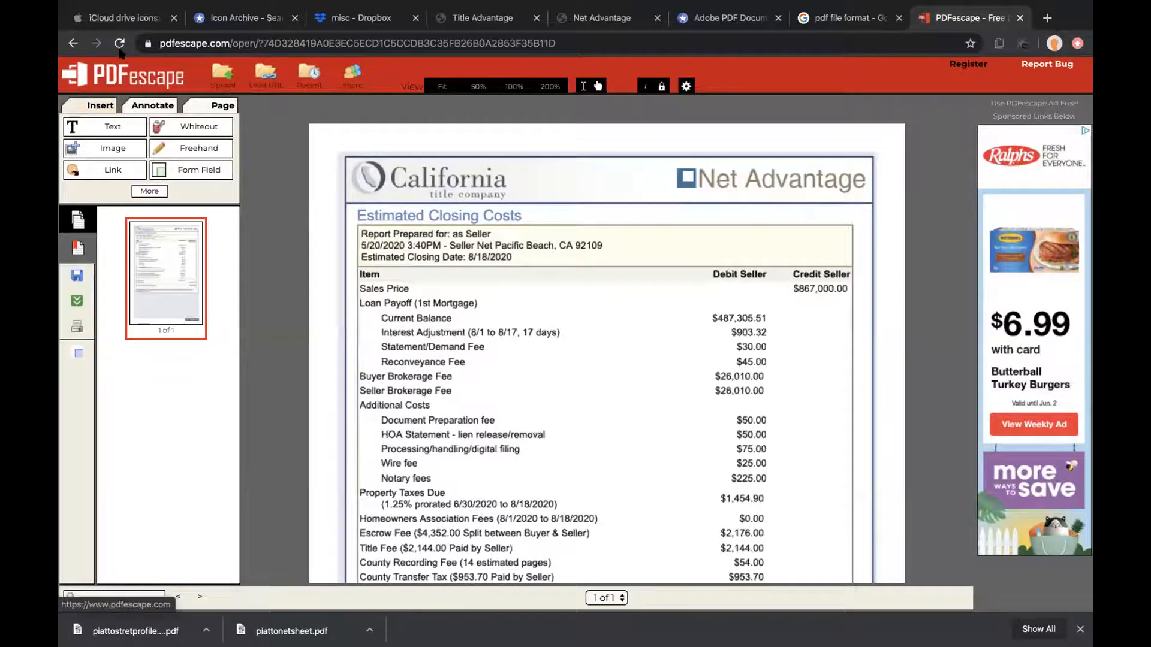
click(147, 43)
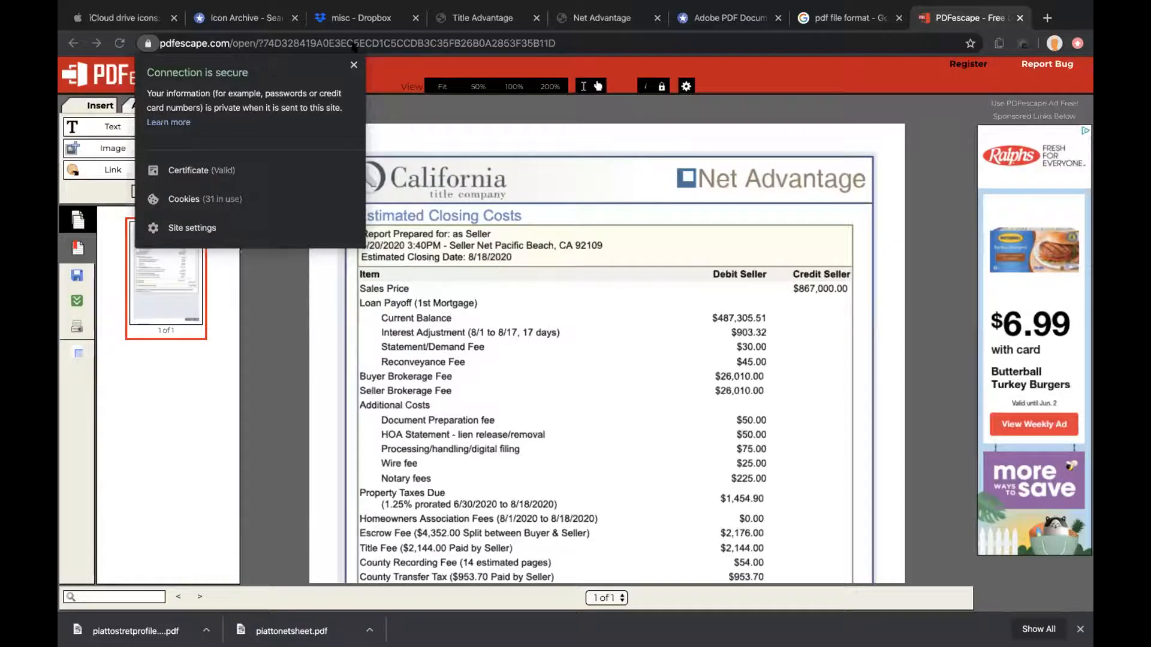
click(353, 63)
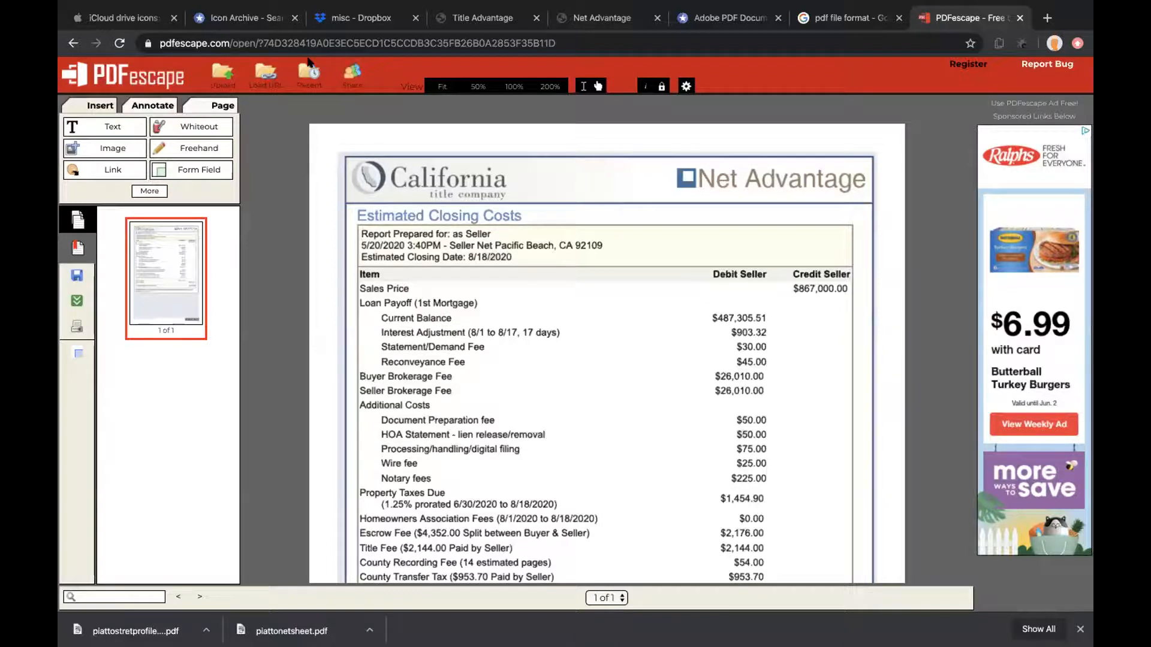
Insert the text "asdfvas fasdf asdf test" on the Loan Payoff (1st Mortgage) line of the closing costs sheet.
click(115, 126)
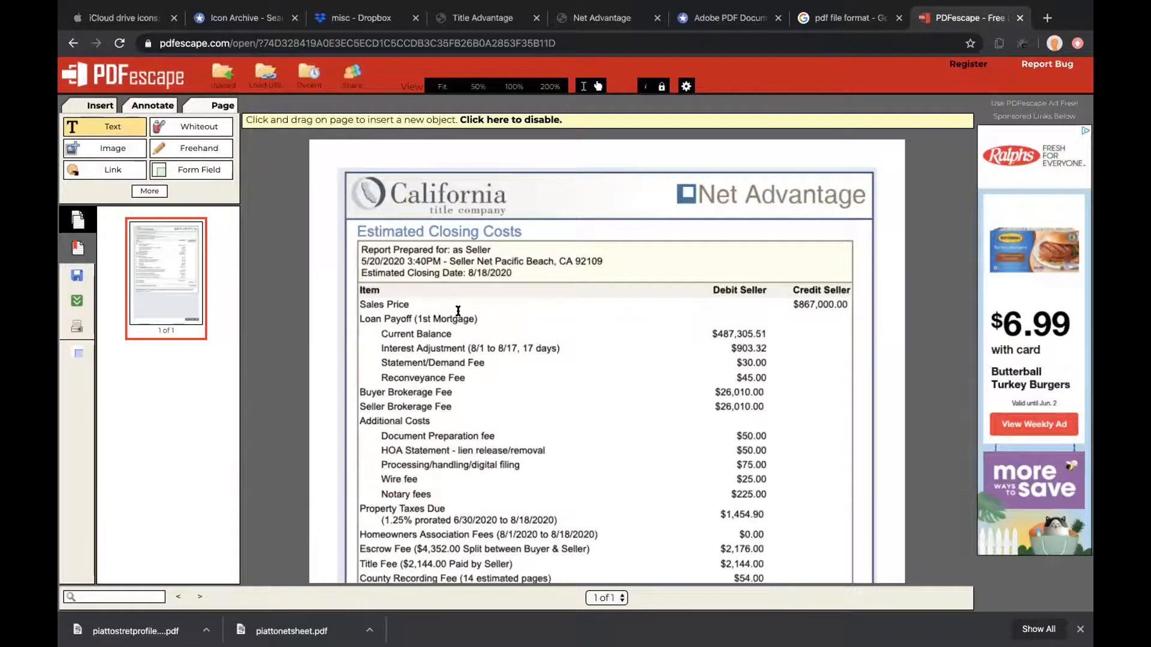
click(462, 318)
text(asdfvas fasdf)
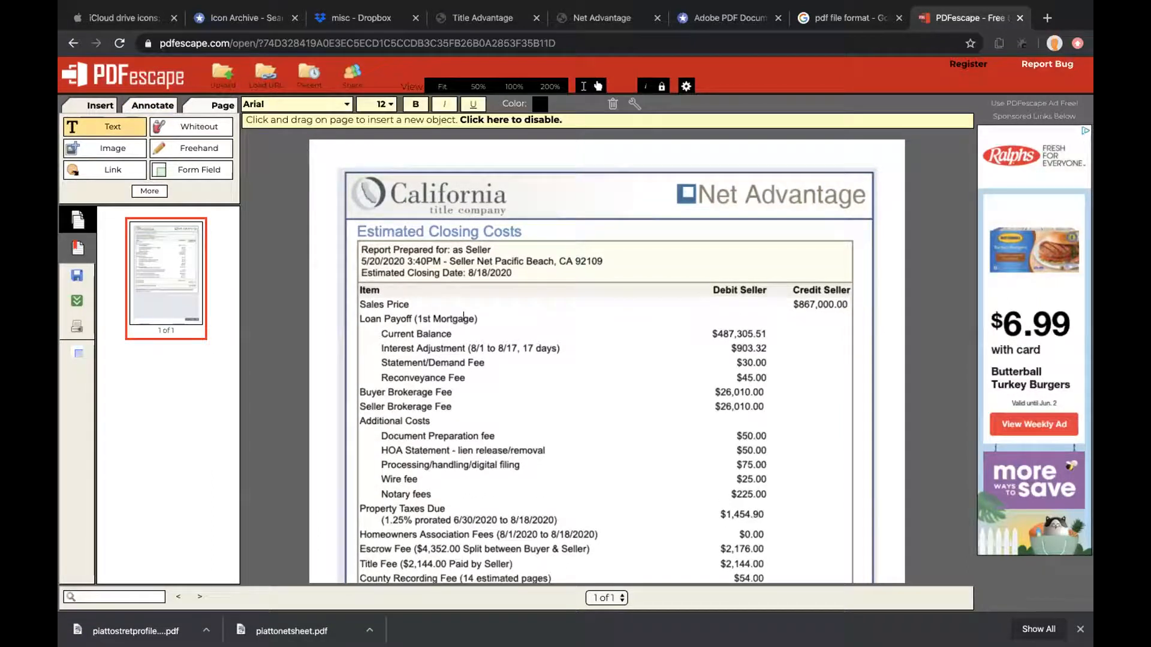
text(  asdf  tesdf)
key(BackSpace)
key(BackSpace)
text(t c)
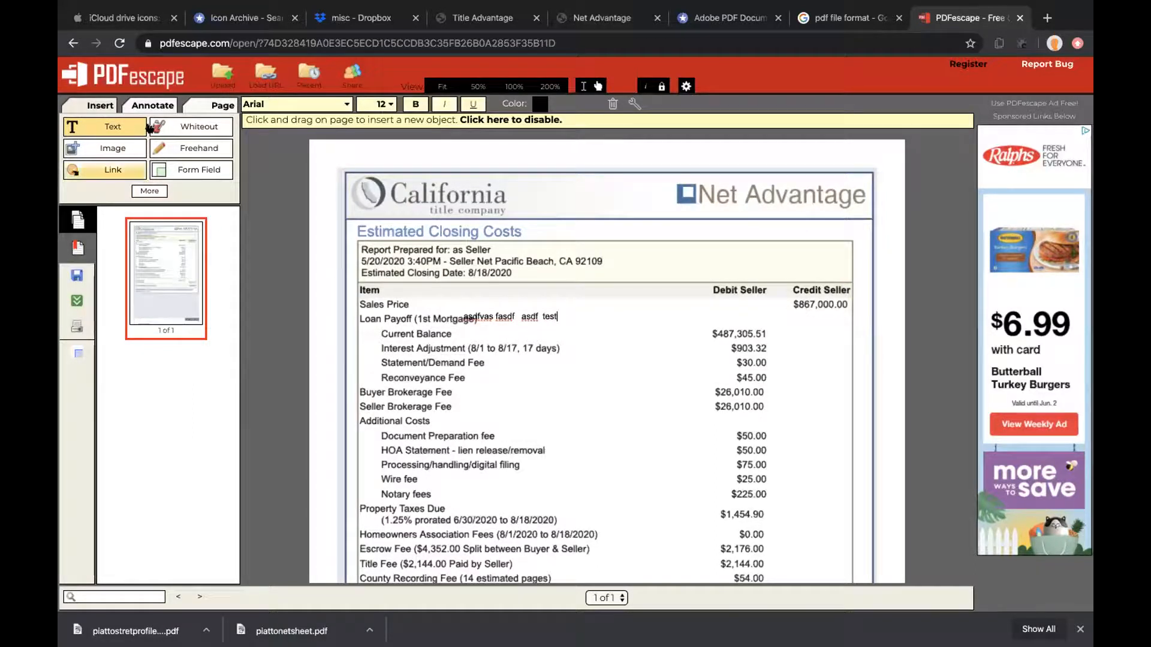
Draw a red-bordered rectangle annotation across the Reconveyance Fee and Buyer Brokerage Fee lines and fill it green.
click(152, 108)
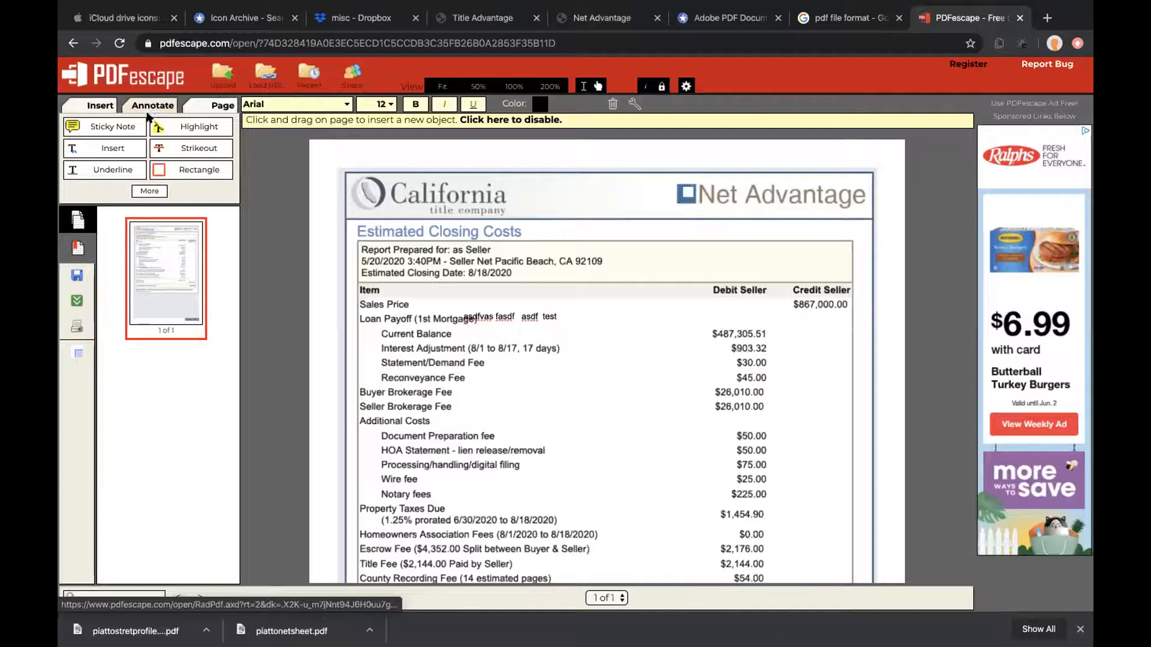
click(150, 191)
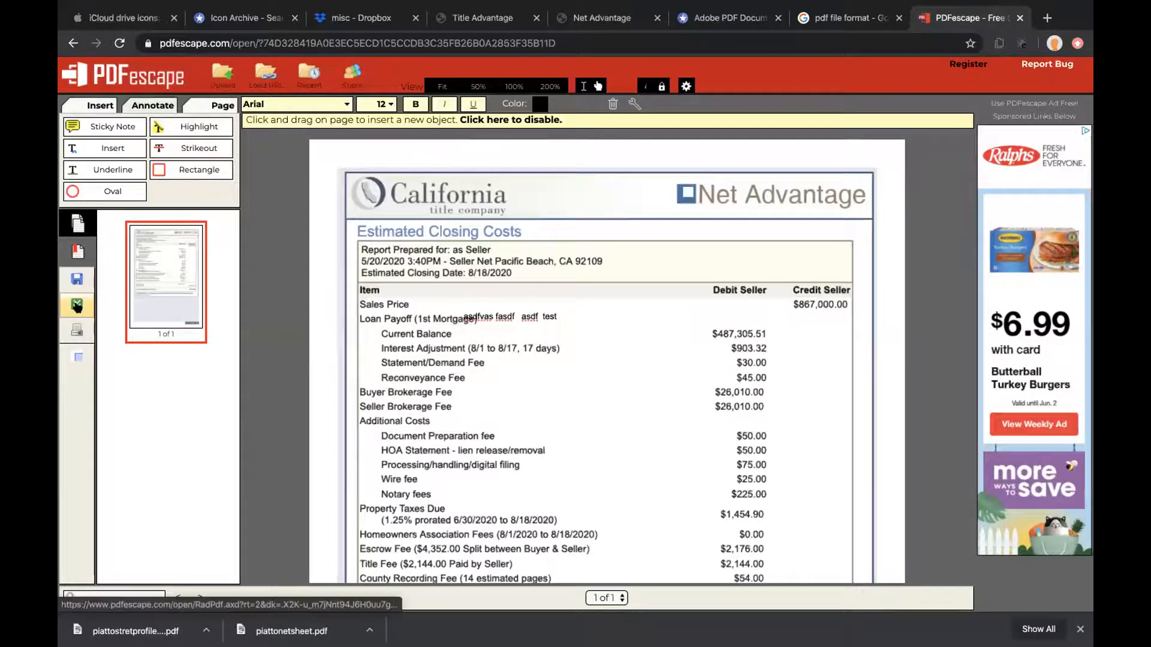
click(207, 129)
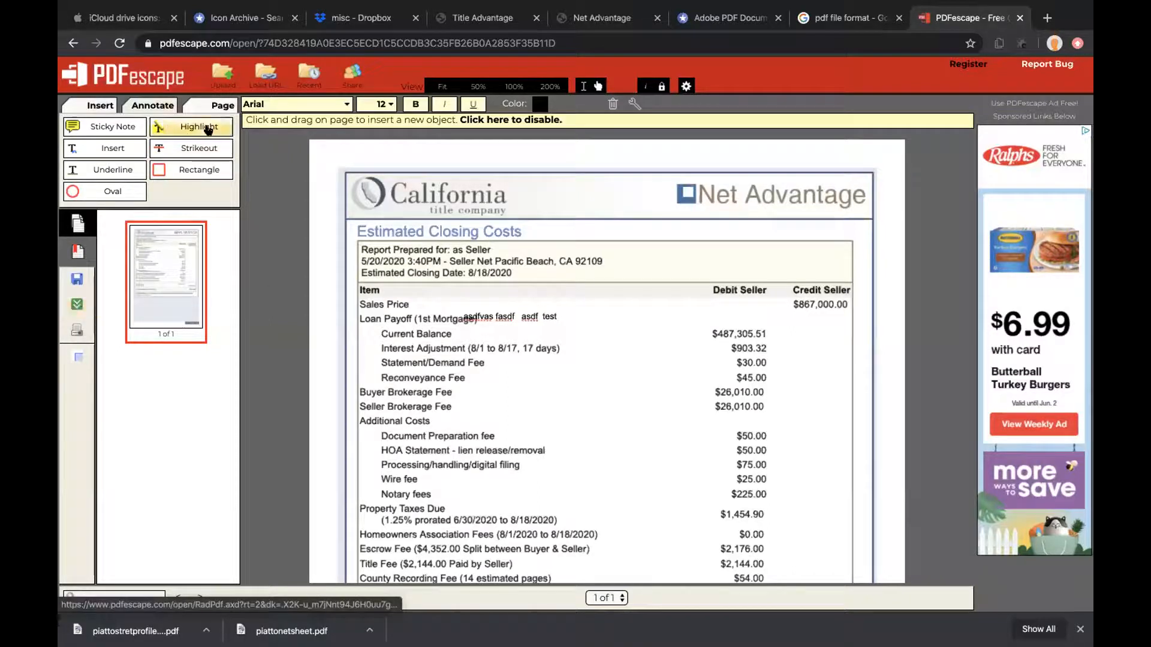
click(187, 171)
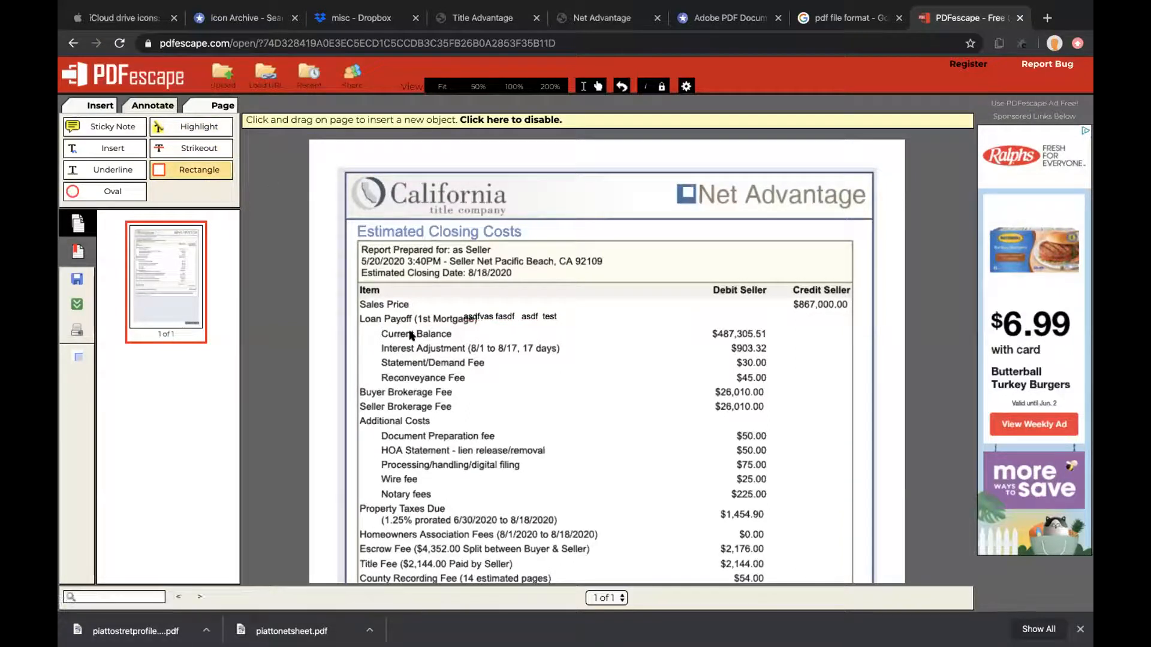
drag(423, 361, 517, 401)
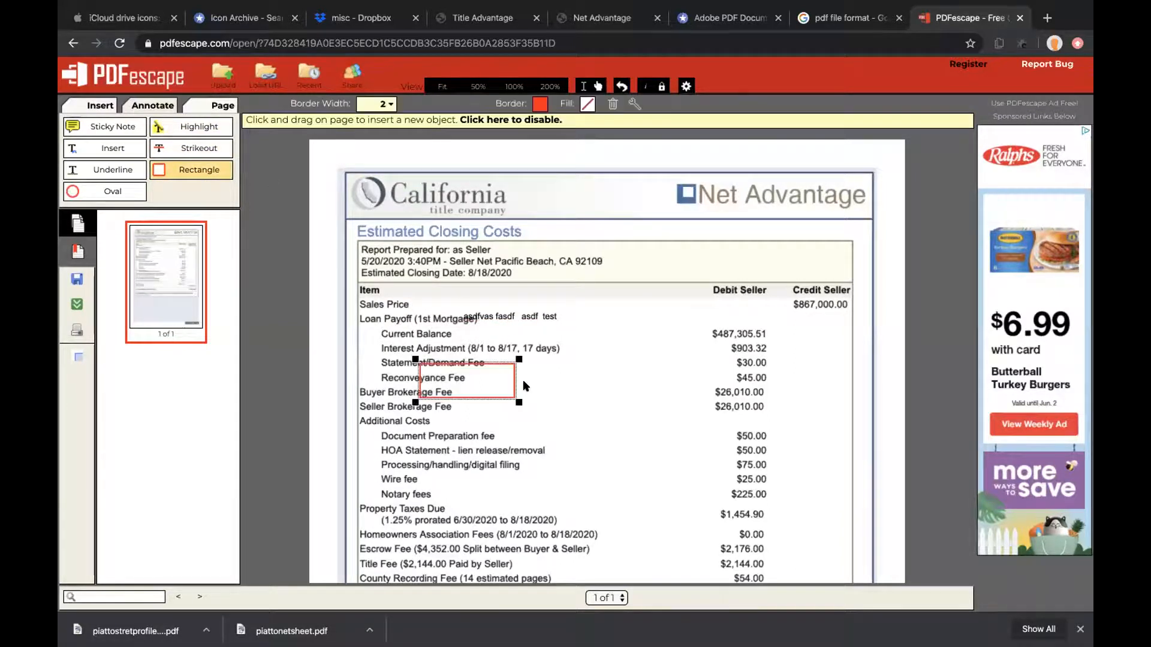
click(587, 104)
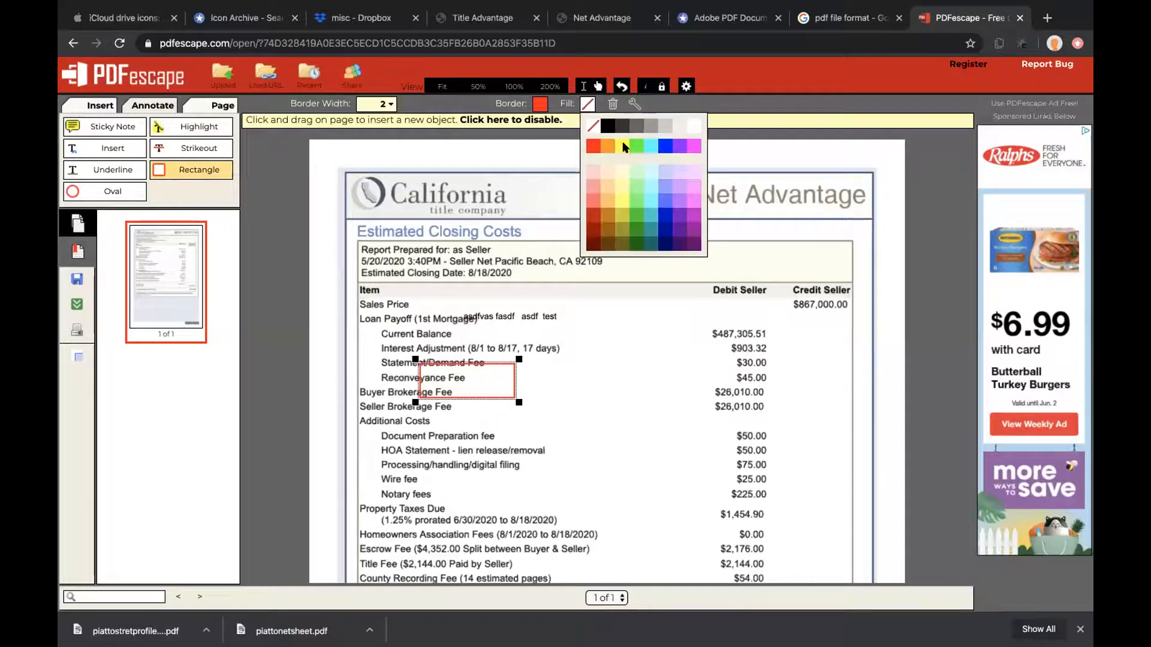
click(634, 146)
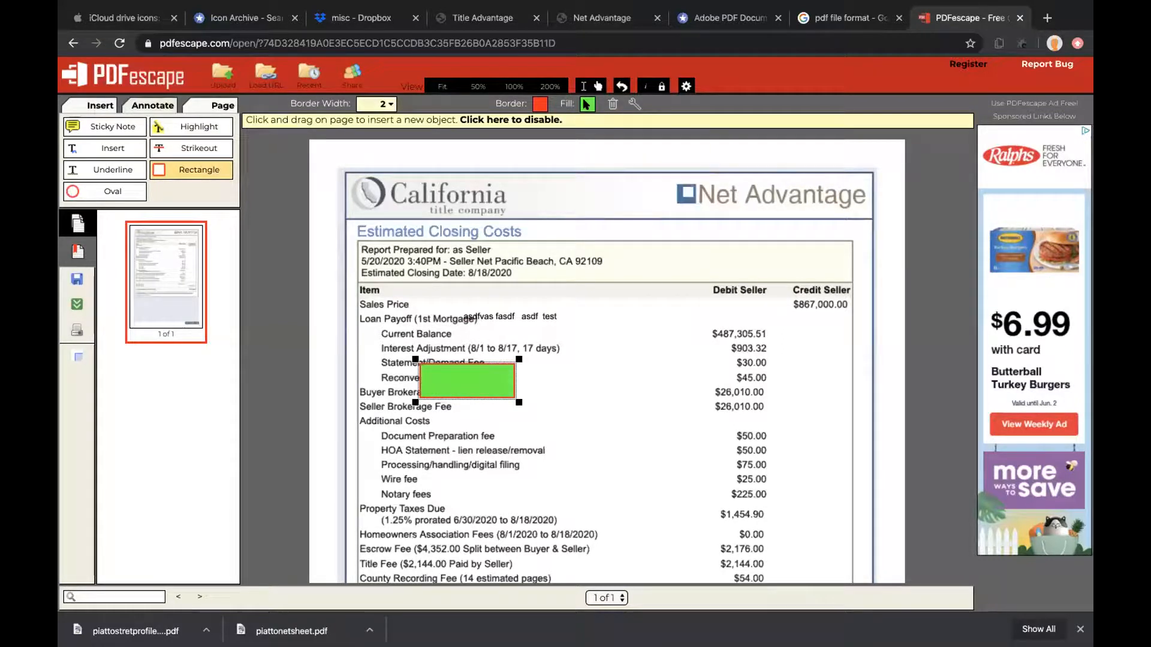
Change the rectangle's fill to black and move it onto the Interest Adjustment line, adding an unfilled red-bordered rectangle that overlaps it.
click(607, 125)
drag(434, 387, 537, 352)
click(439, 319)
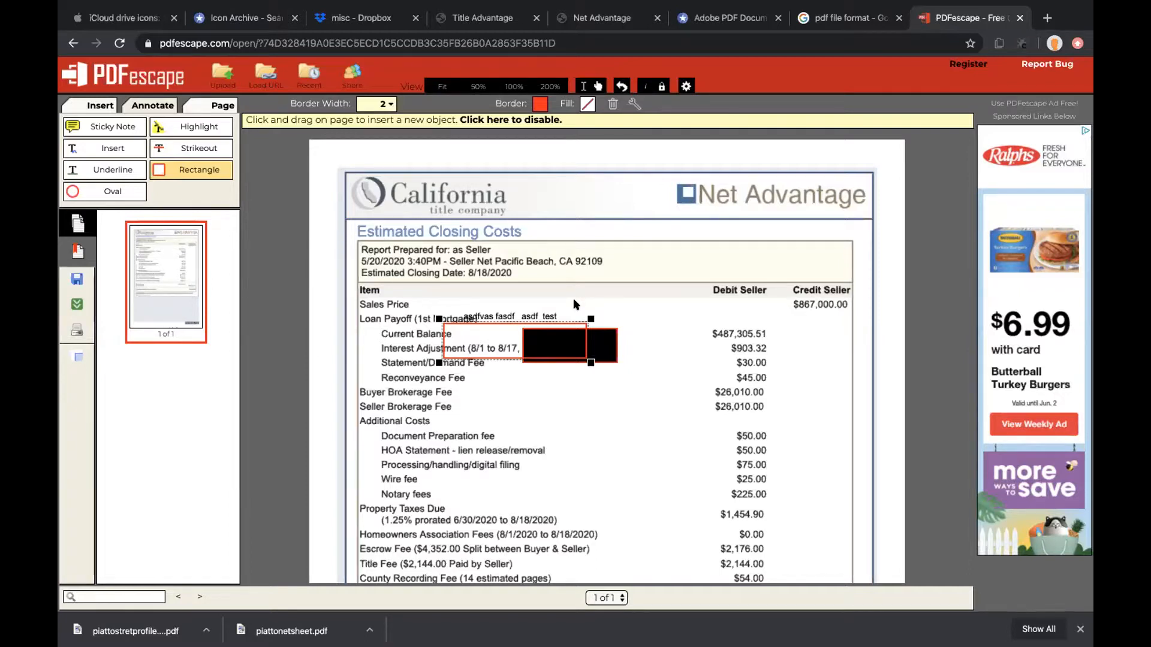
Minimize the misc folder window on the desktop and return to the Keynote presentation, advancing past the contact slide.
key(ctrl+Left)
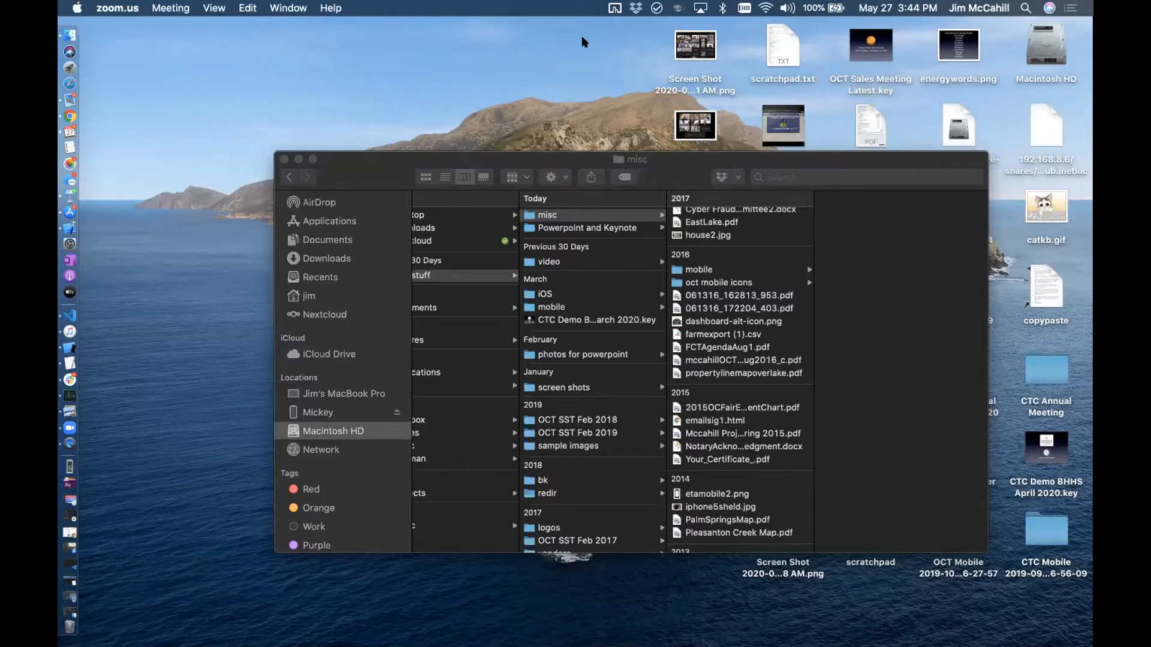
click(439, 162)
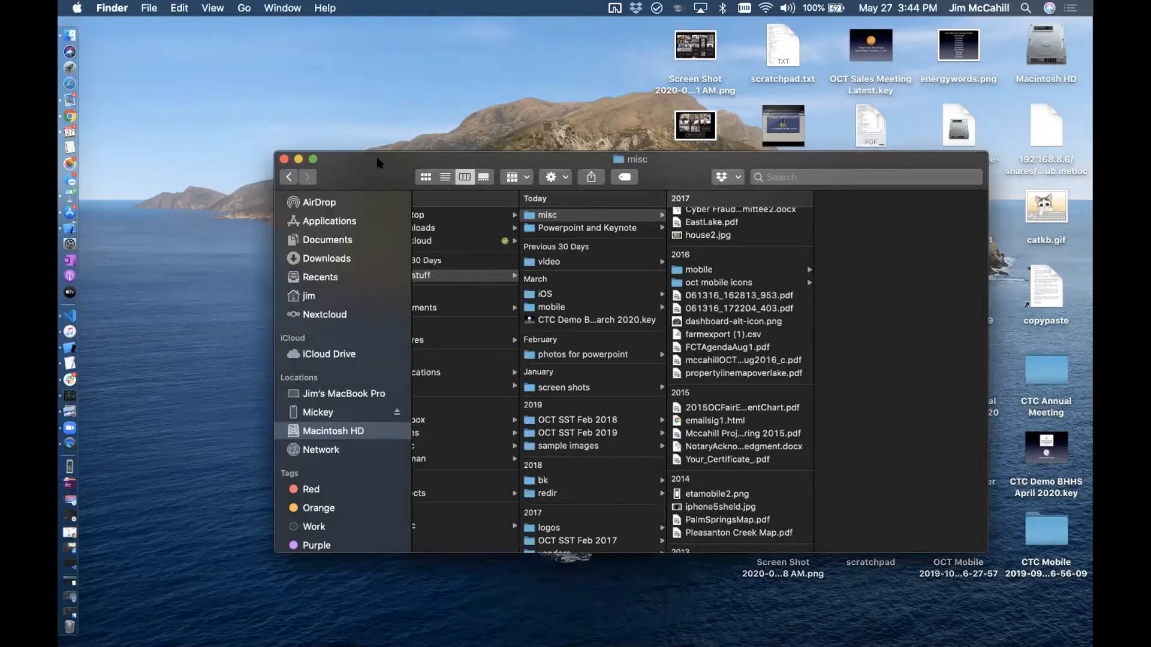
drag(410, 161, 559, 175)
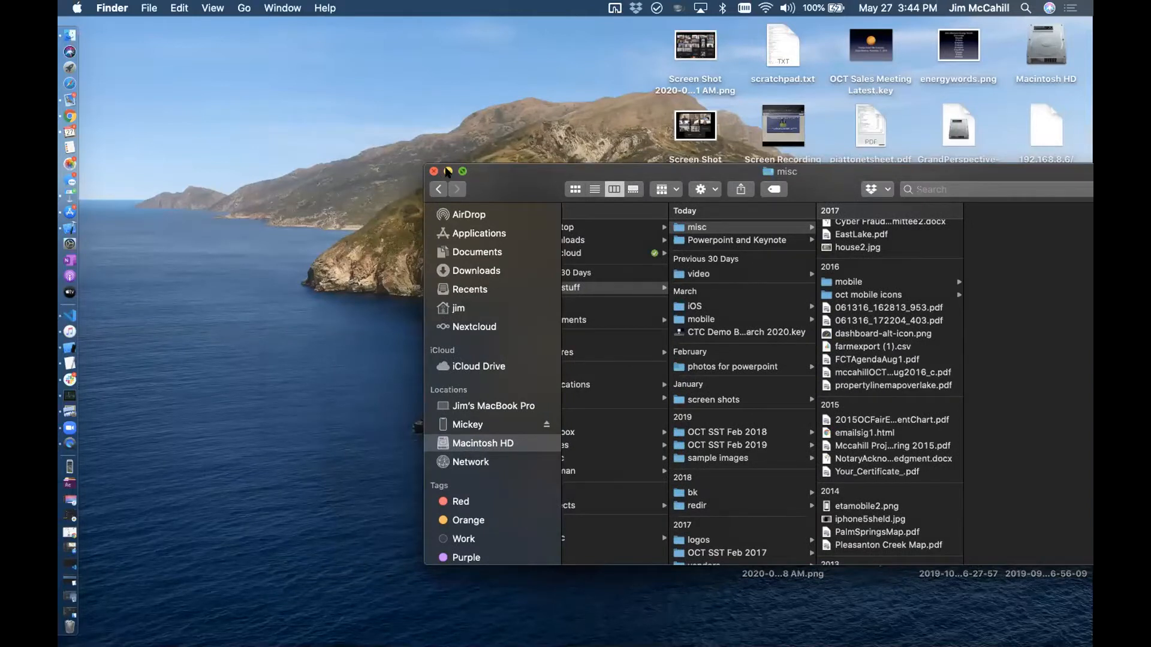
click(448, 172)
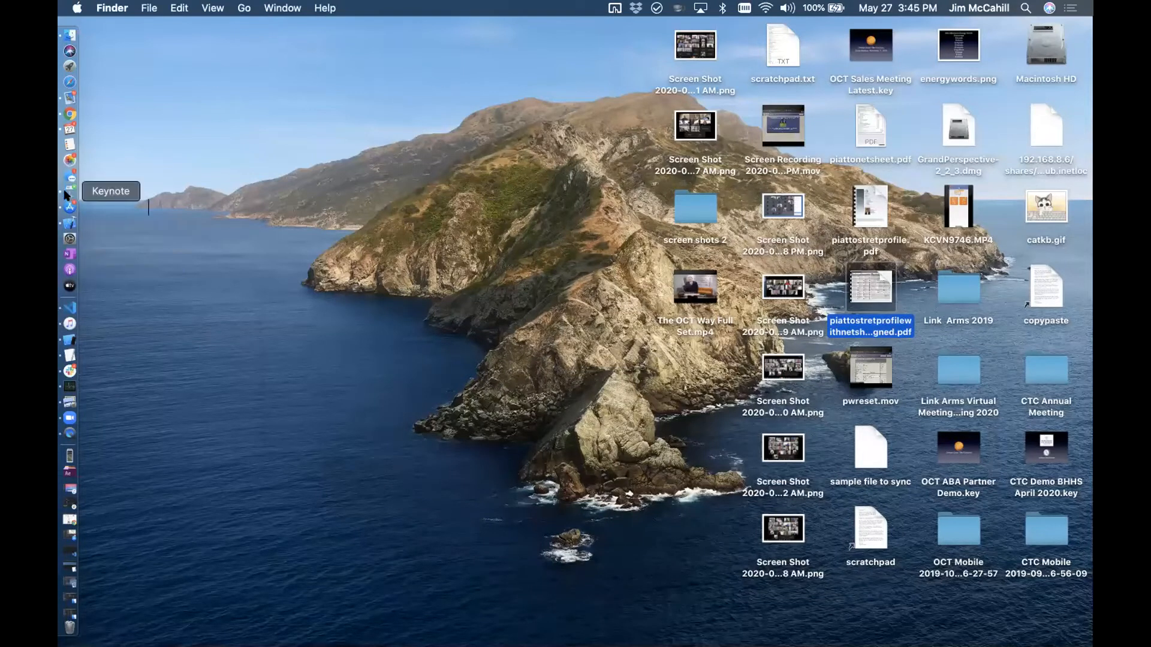
click(67, 192)
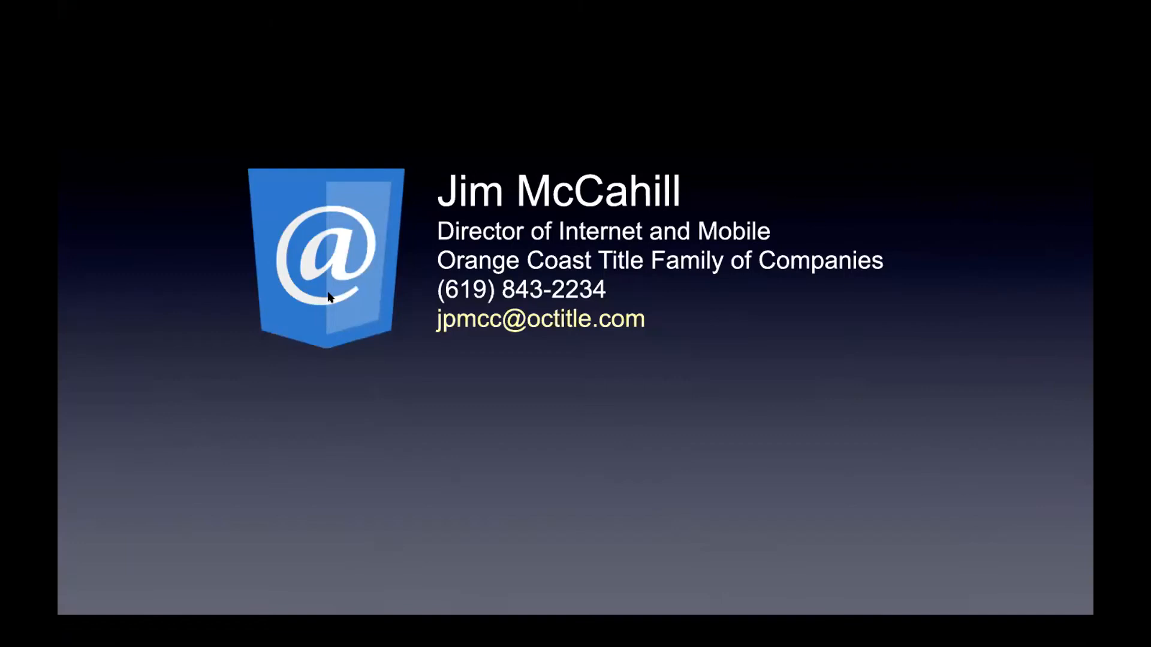
key(Right)
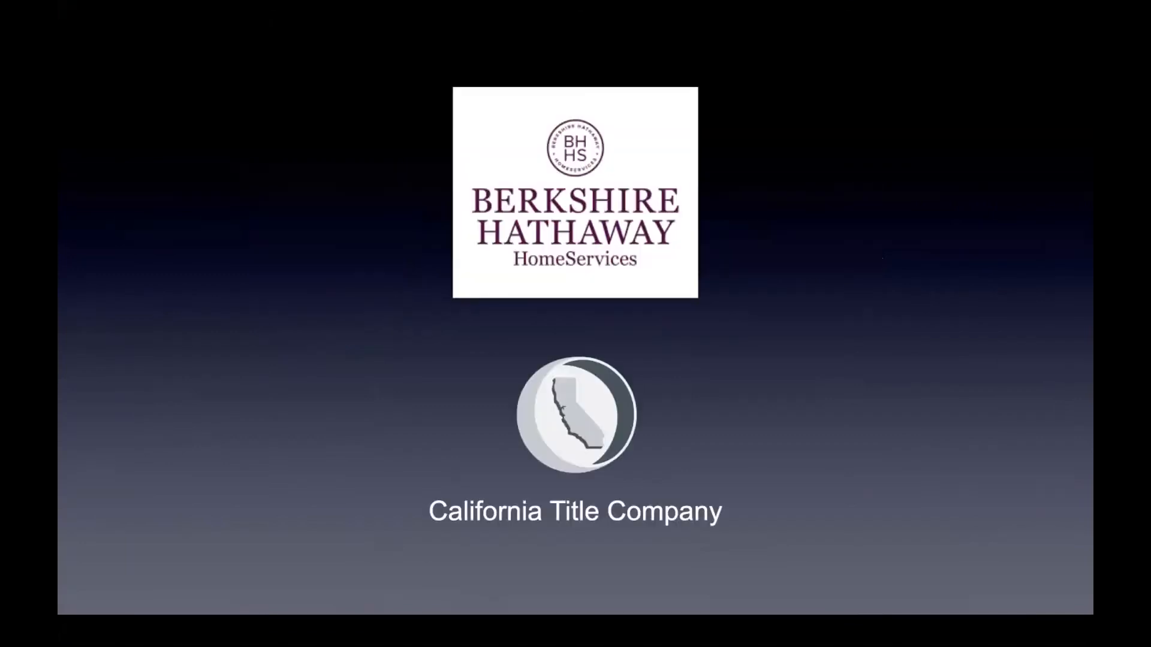